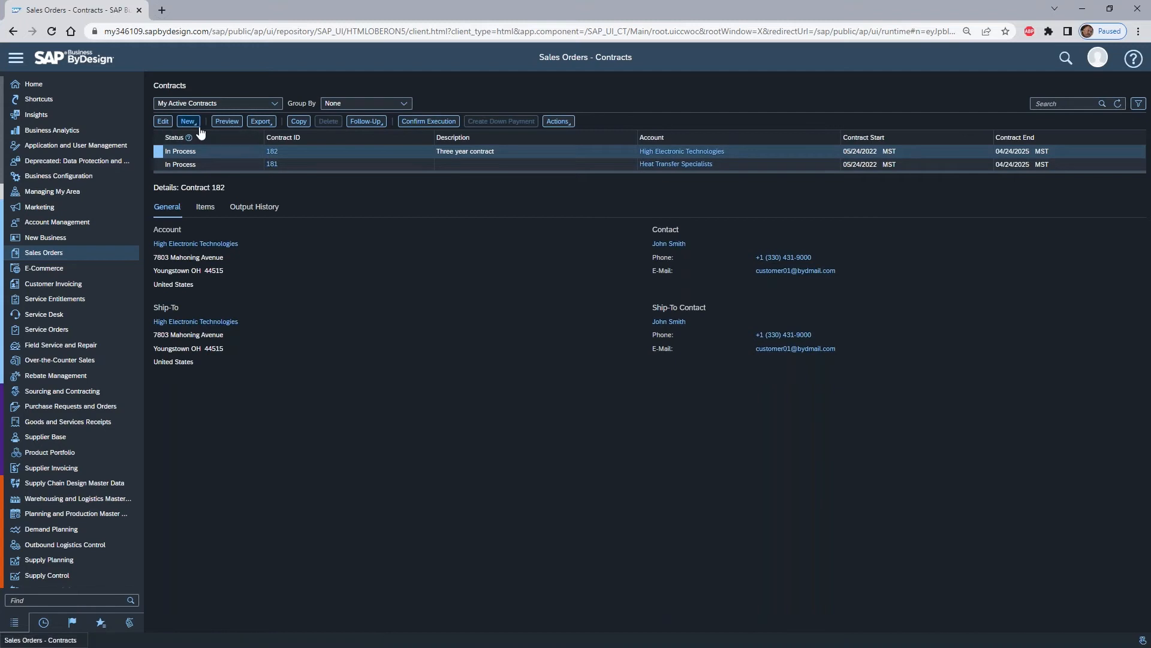
- Create a new contract with Heat Transfer Specialists as the account
{"action": "left_click", "coordinate": [204, 135]}
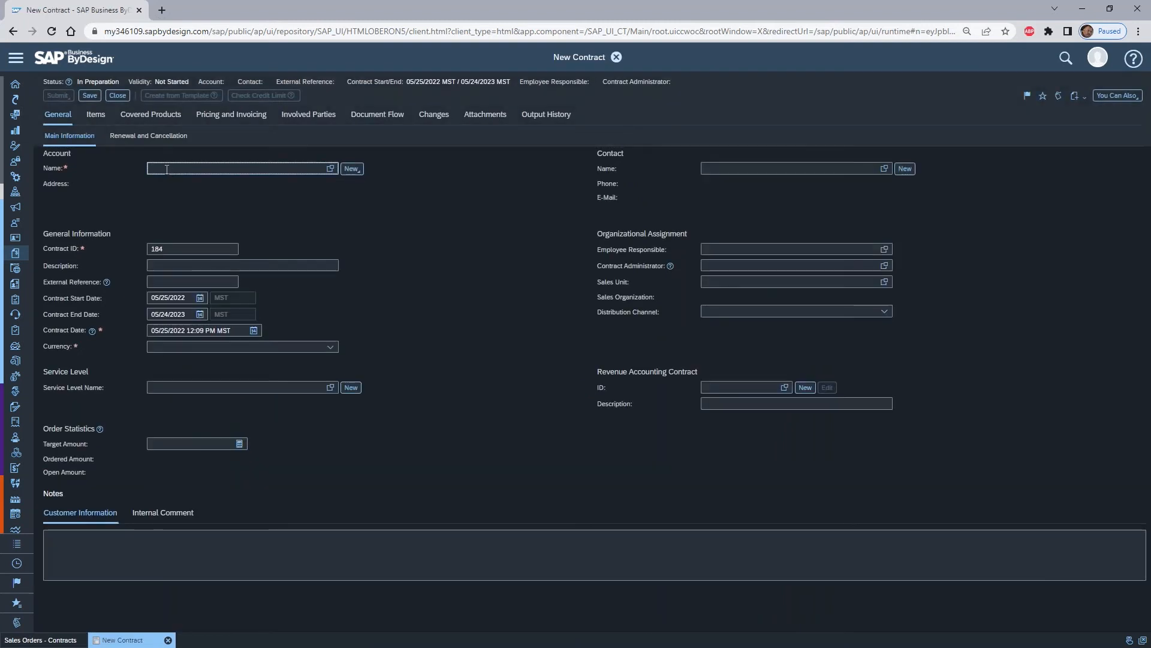
{"action": "type", "text": "heat"}
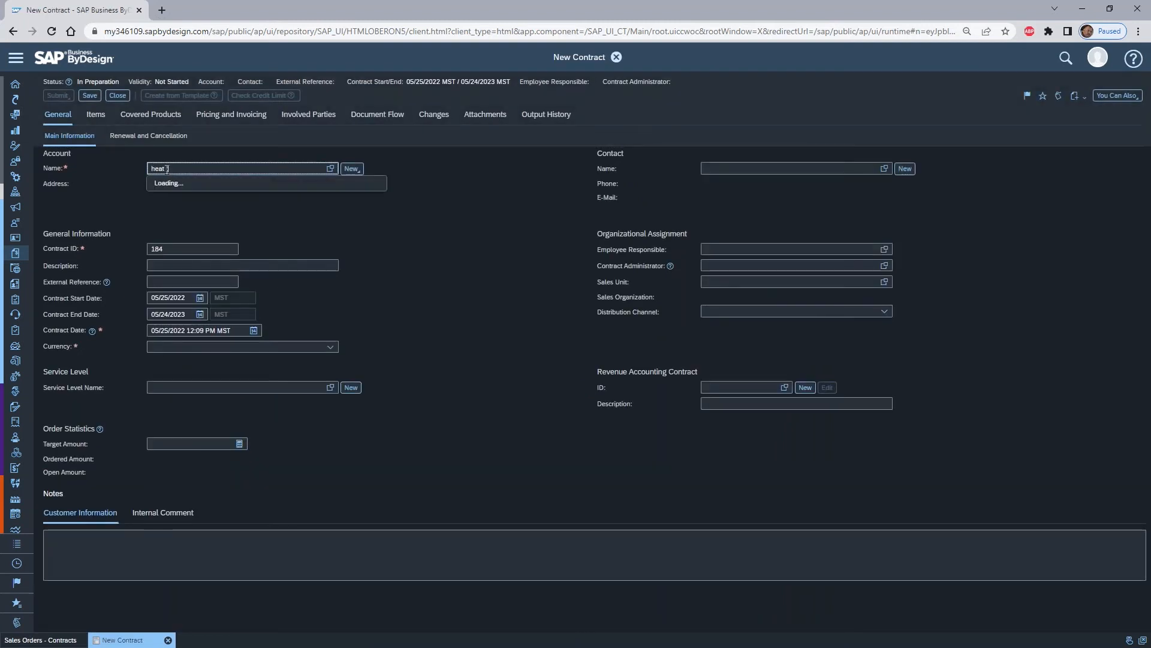
{"action": "left_click", "coordinate": [191, 183]}
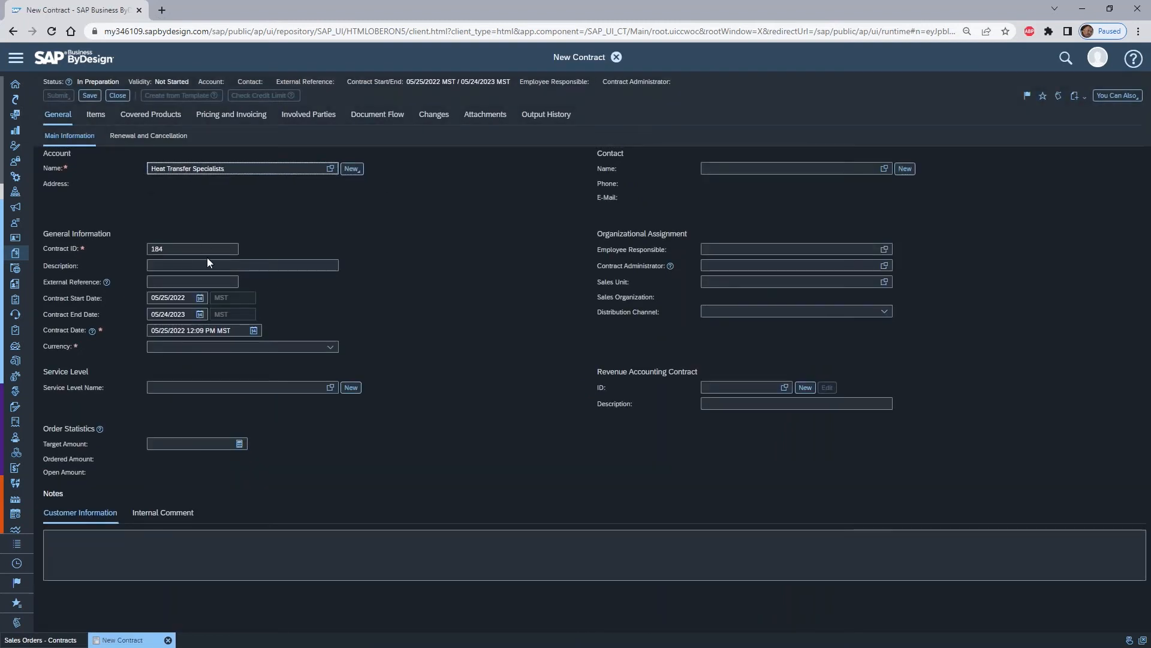
- Enter "Three Year Mtnce Contract" as the contract description
{"action": "left_click", "coordinate": [193, 276]}
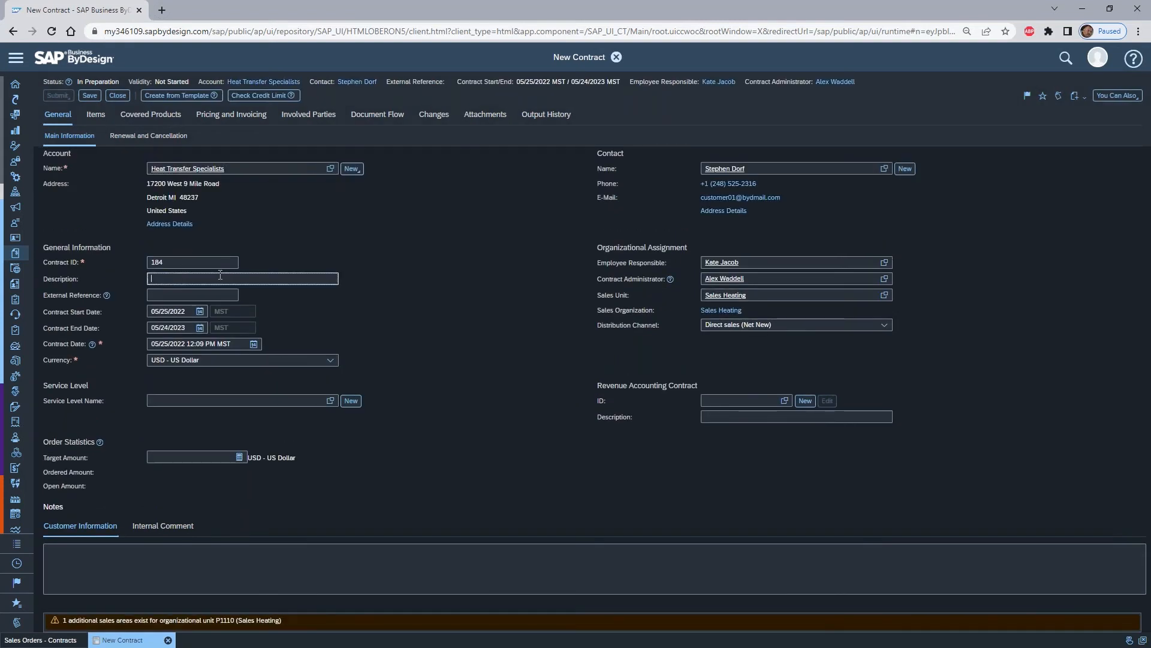
{"action": "type", "text": "Three Year Mtnce Contract"}
{"action": "left_click", "coordinate": [187, 279]}
{"action": "left_click", "coordinate": [227, 295]}
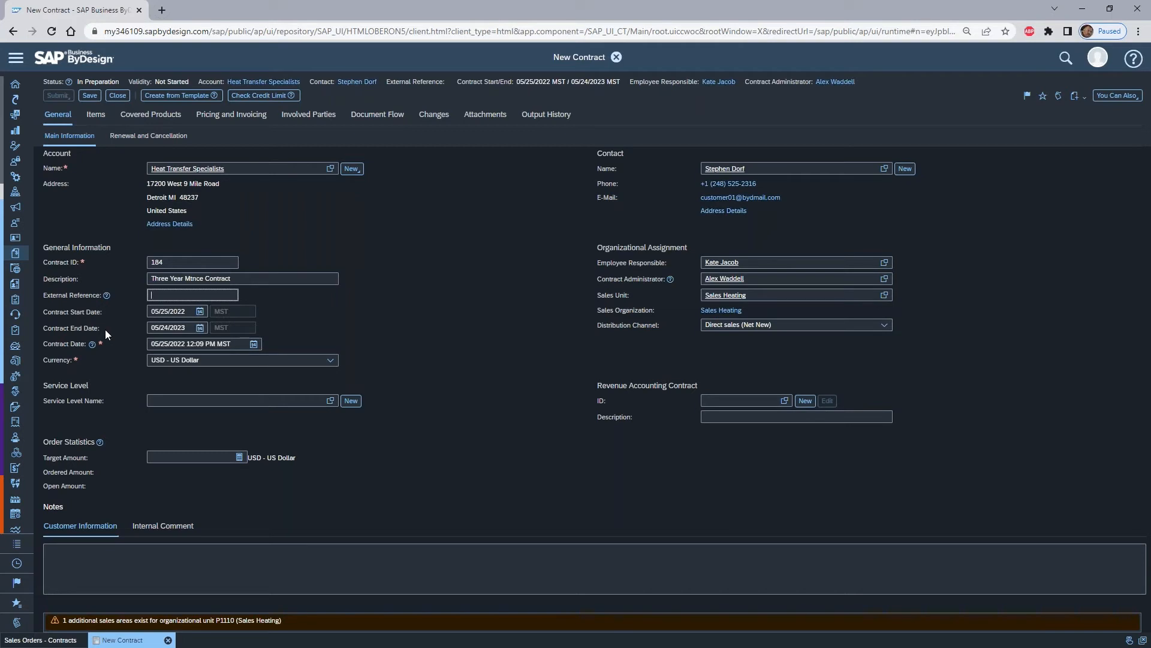
- Set the contract end date to 04/30/2025
{"action": "left_click", "coordinate": [193, 329]}
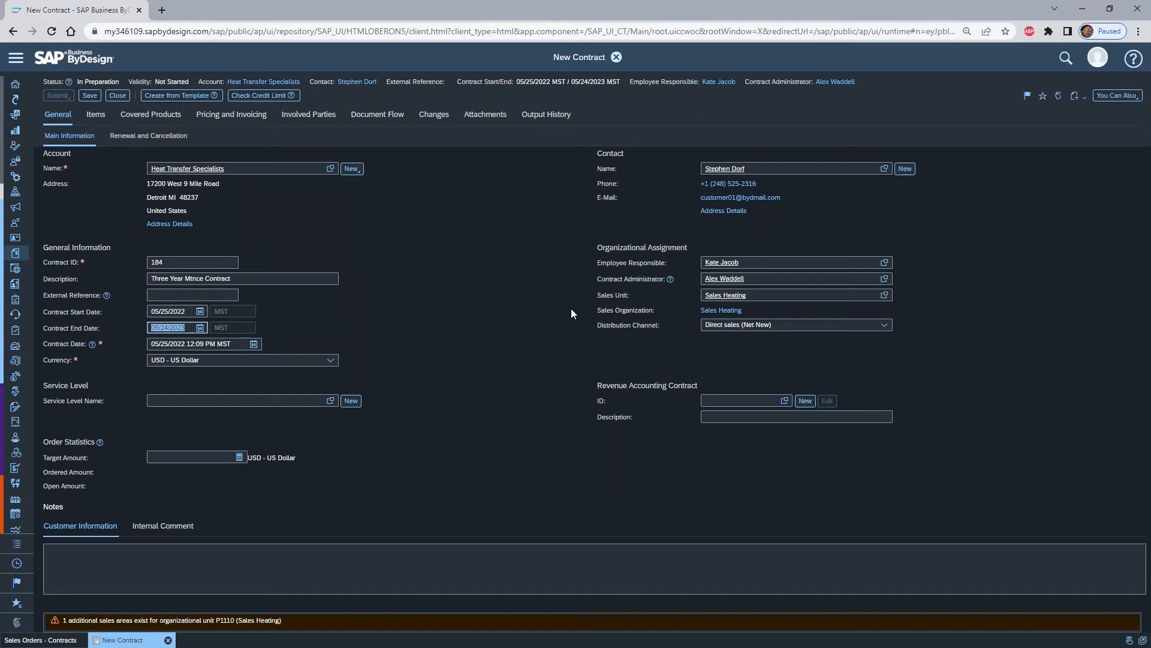
{"action": "type", "text": "04/"}
{"action": "type", "text": "30/"}
{"action": "type", "text": "2025"}
{"action": "key", "text": "Tab"}
{"action": "left_click", "coordinate": [172, 328]}
- Add the product Software License (3) as the first item of the contract
{"action": "left_click", "coordinate": [94, 115]}
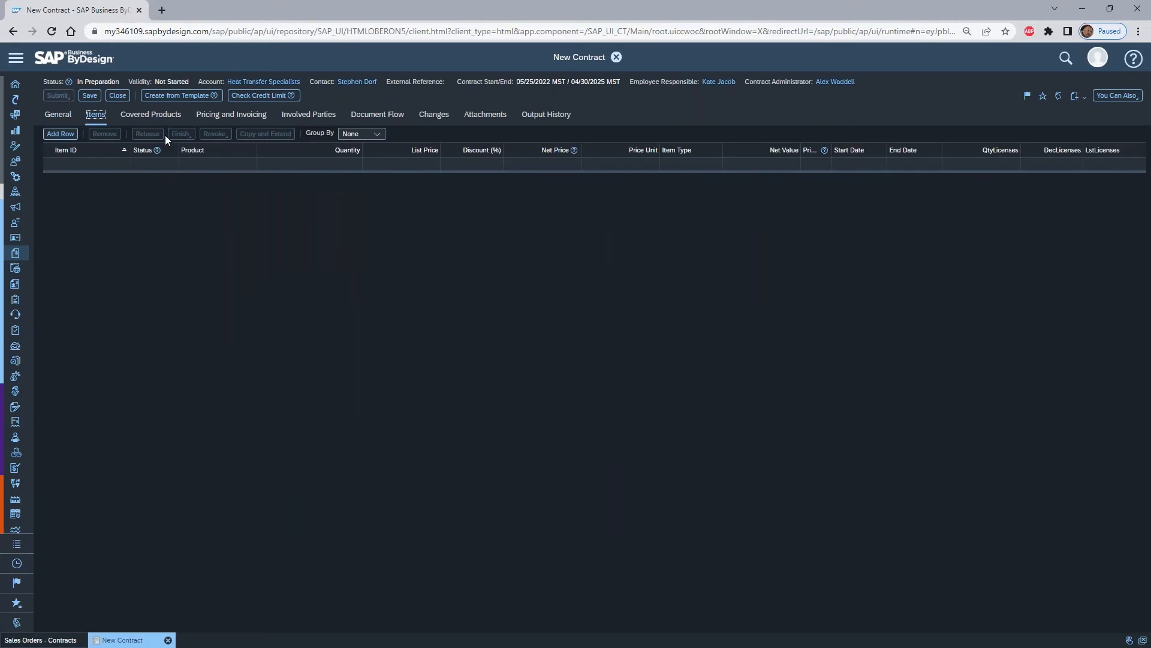
{"action": "left_click", "coordinate": [215, 163]}
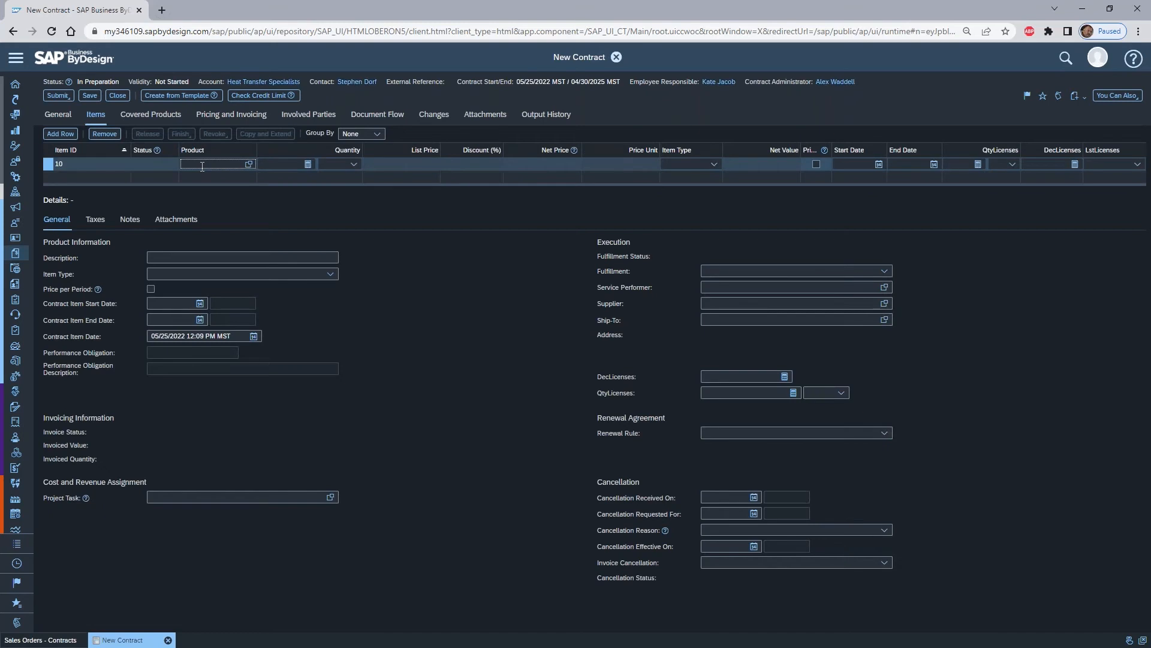
{"action": "type", "text": "softw"}
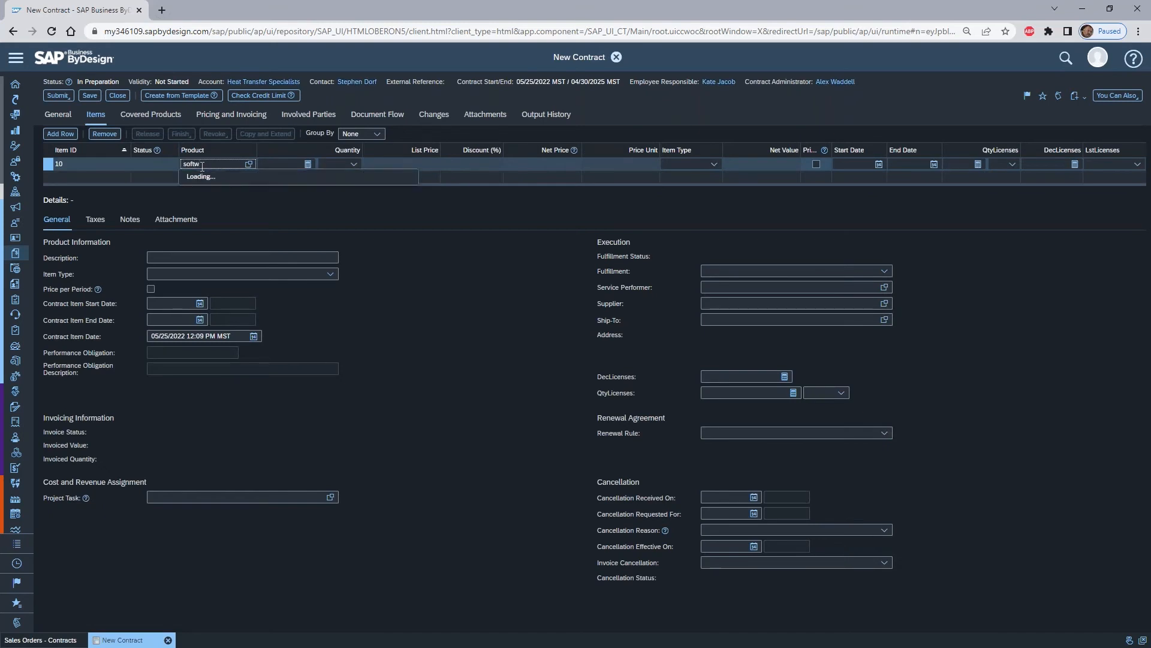
{"action": "left_click", "coordinate": [203, 171]}
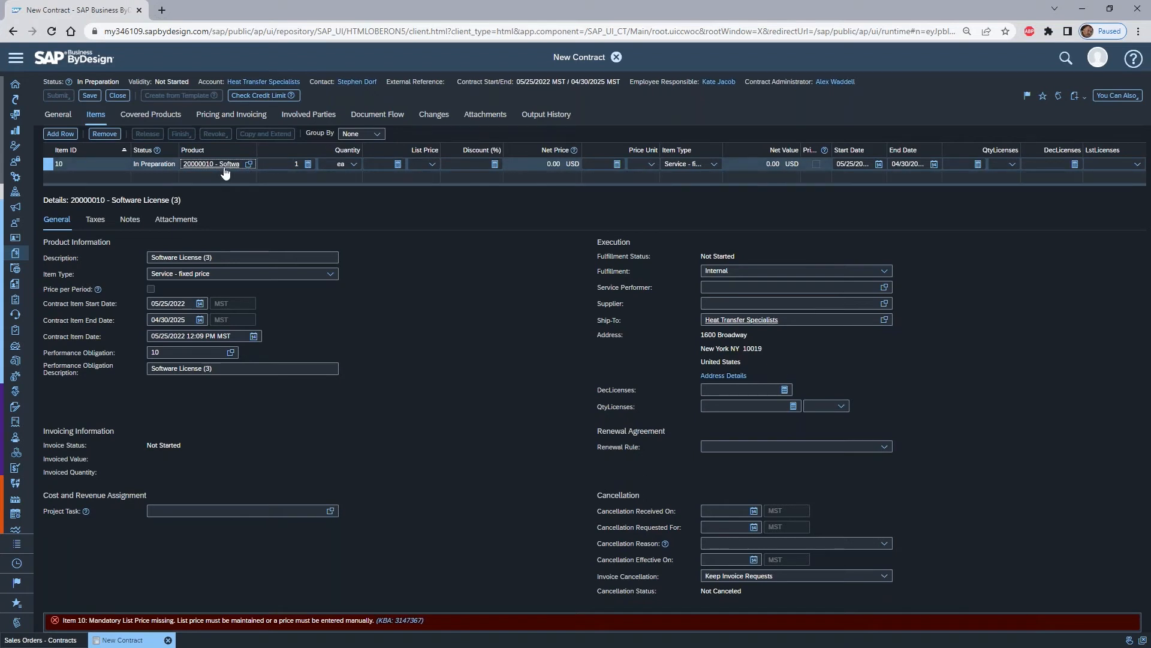
- Set the software license item's quantity to 3 and its list price to 2000 USD
{"action": "left_click", "coordinate": [296, 163]}
{"action": "key", "text": "Tab"}
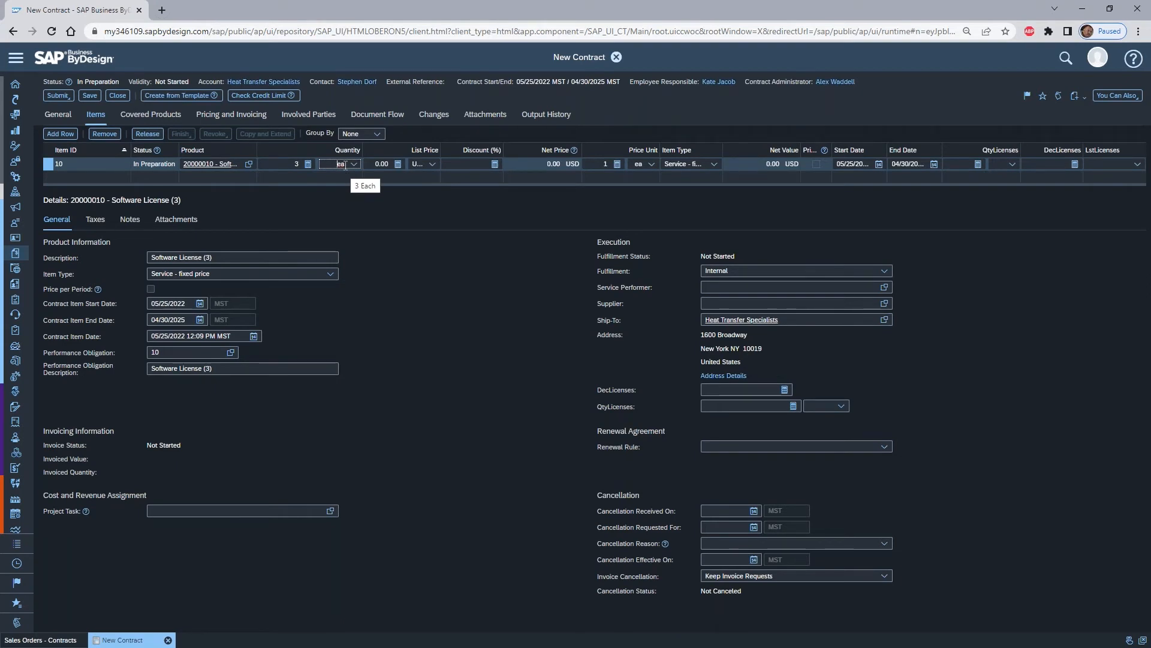
{"action": "key", "text": "Tab"}
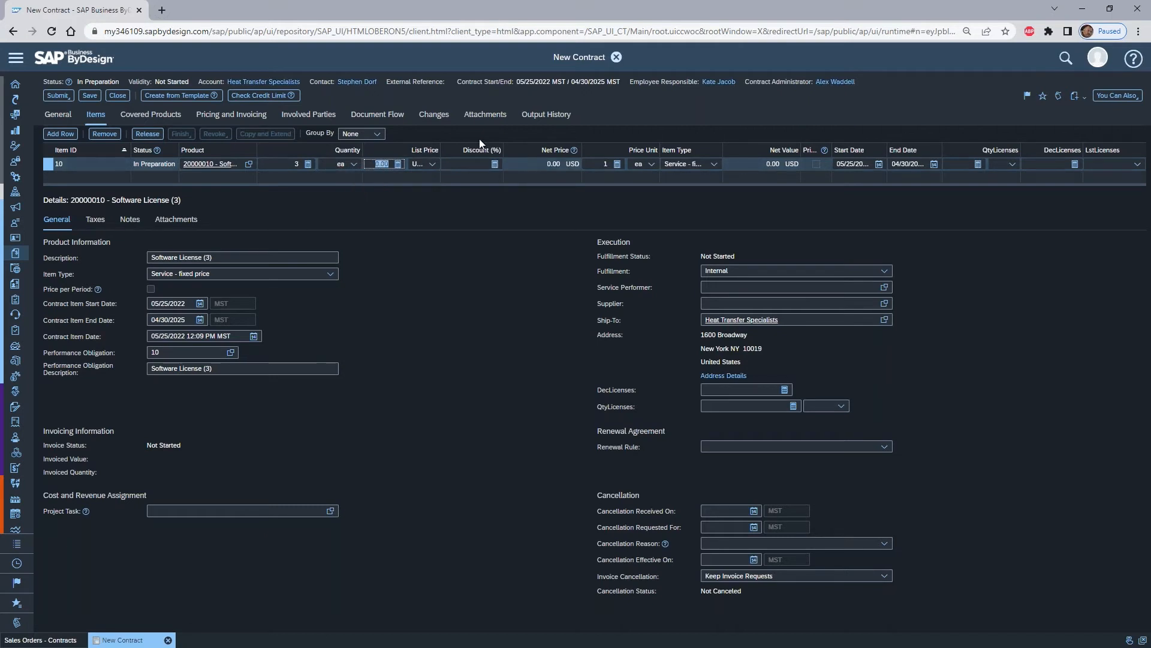
{"action": "type", "text": "2000"}
{"action": "key", "text": "Tab"}
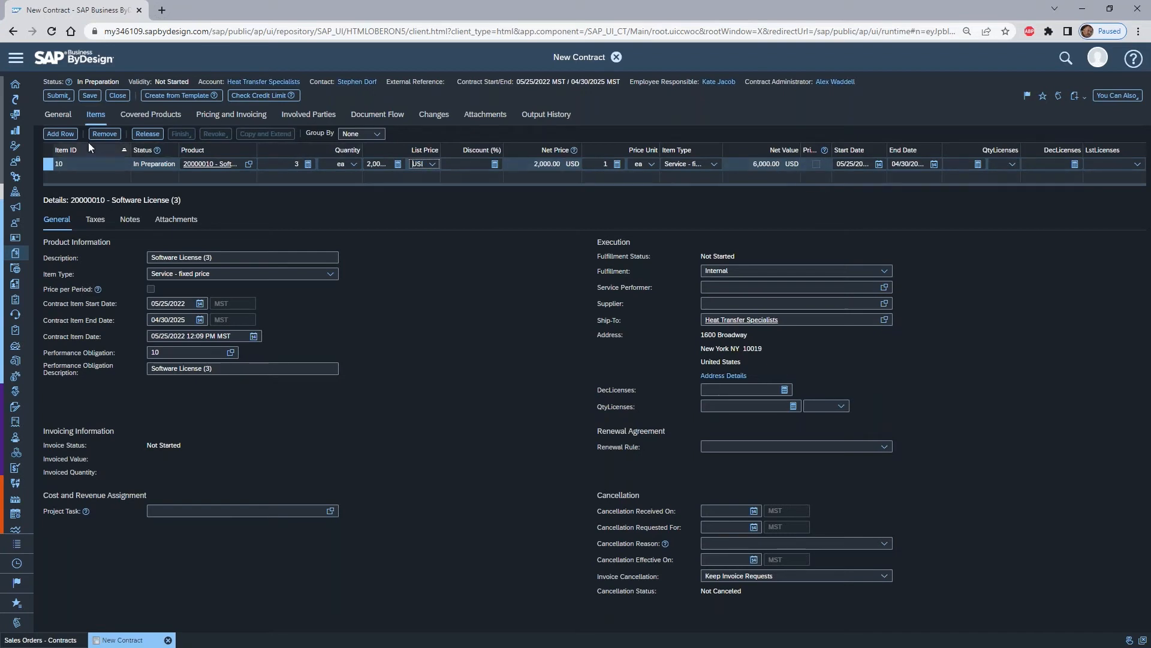
- Add a second contract item for HVAC Support with quantity 1 and a list price of 12000 USD
{"action": "left_click", "coordinate": [60, 133]}
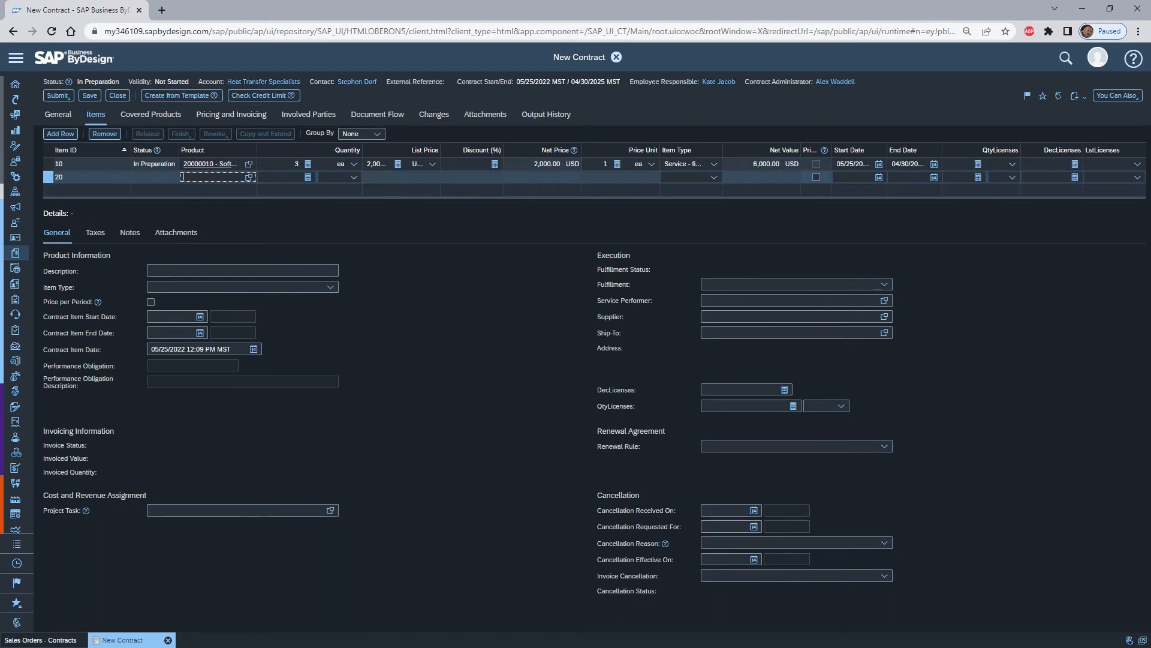
{"action": "type", "text": "hvac"}
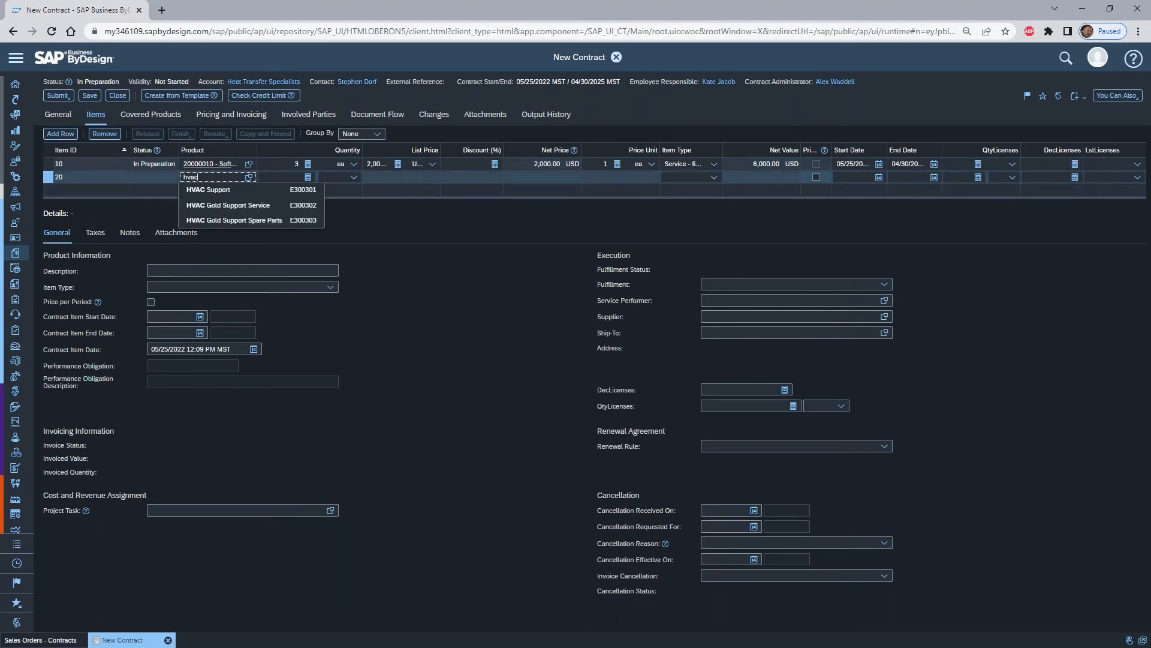
{"action": "left_click", "coordinate": [234, 189]}
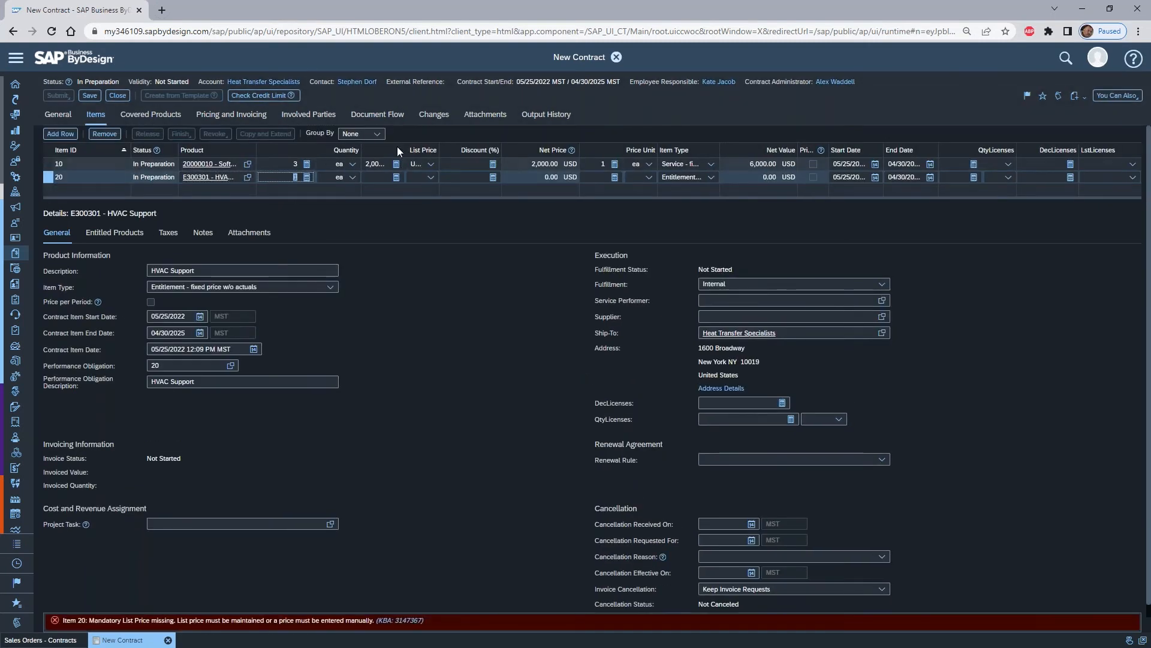
{"action": "type", "text": "1"}
{"action": "key", "text": "Tab"}
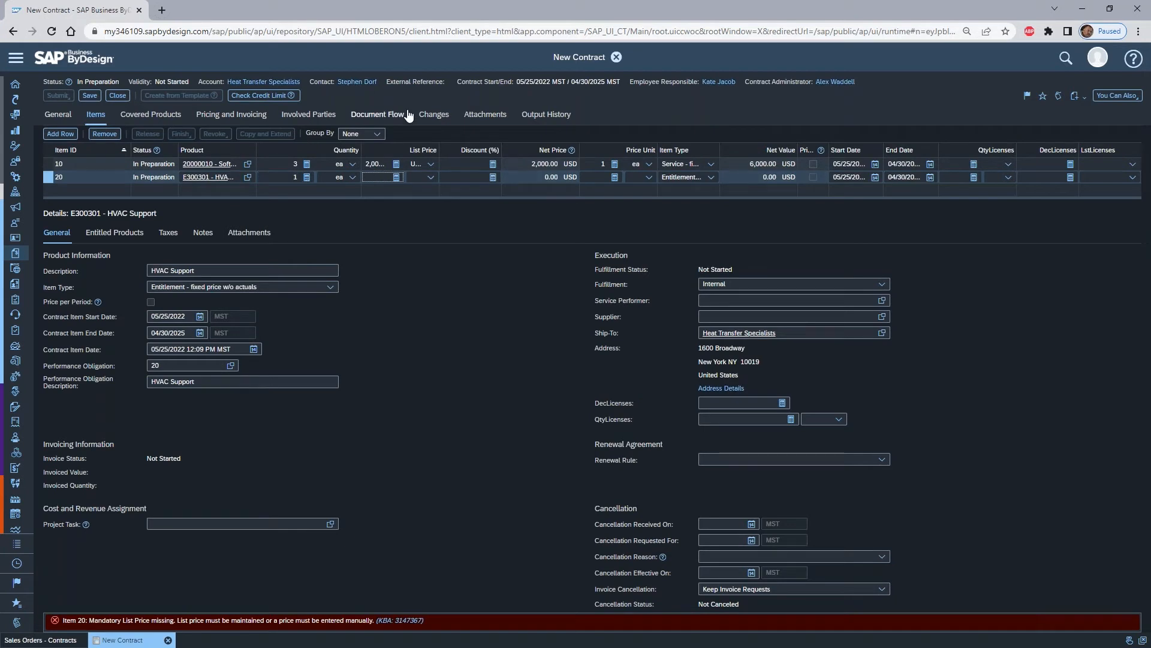
{"action": "type", "text": "12000"}
{"action": "key", "text": "Tab"}
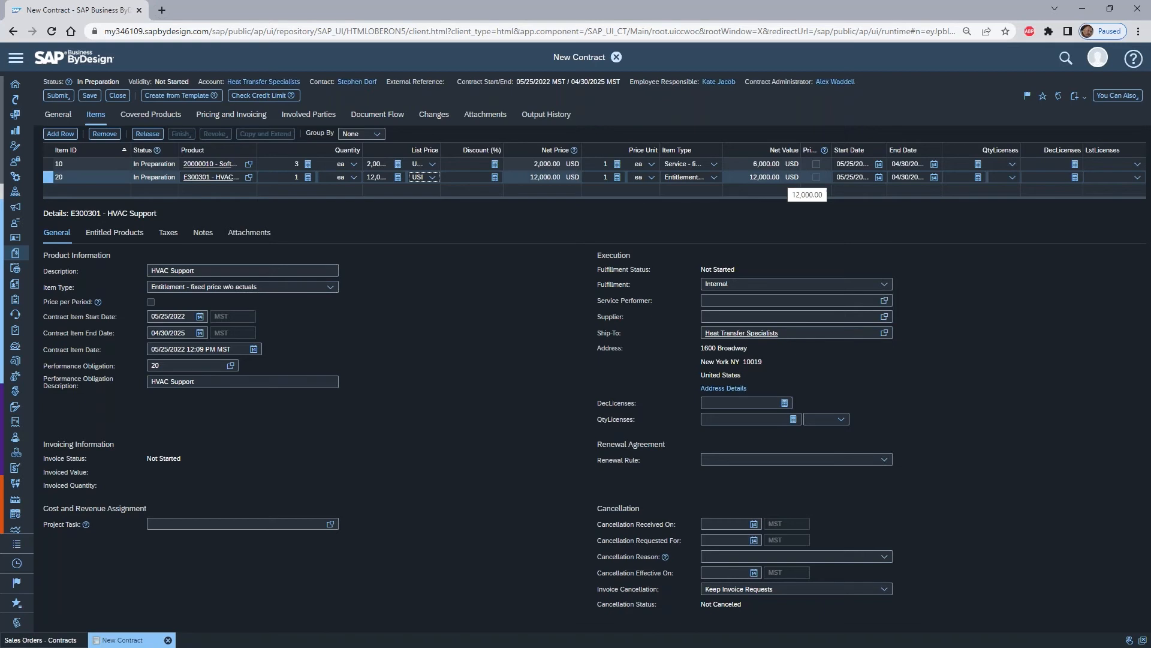
- Release the new contract and refresh the list of active contracts
{"action": "left_click", "coordinate": [58, 96]}
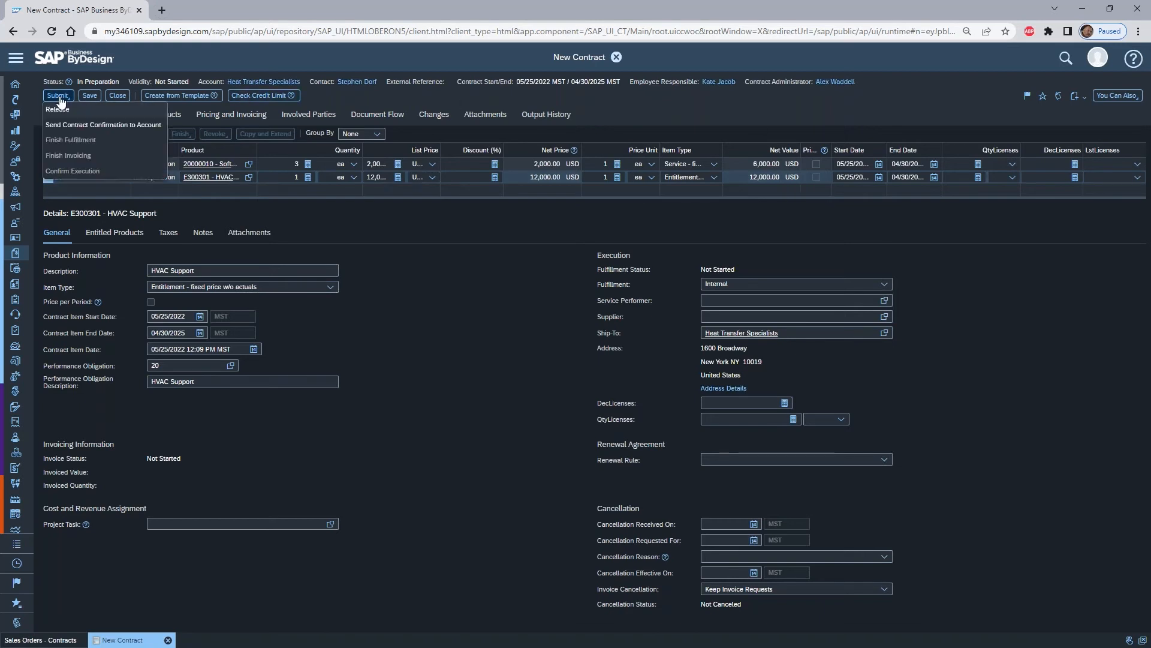
{"action": "left_click", "coordinate": [65, 108]}
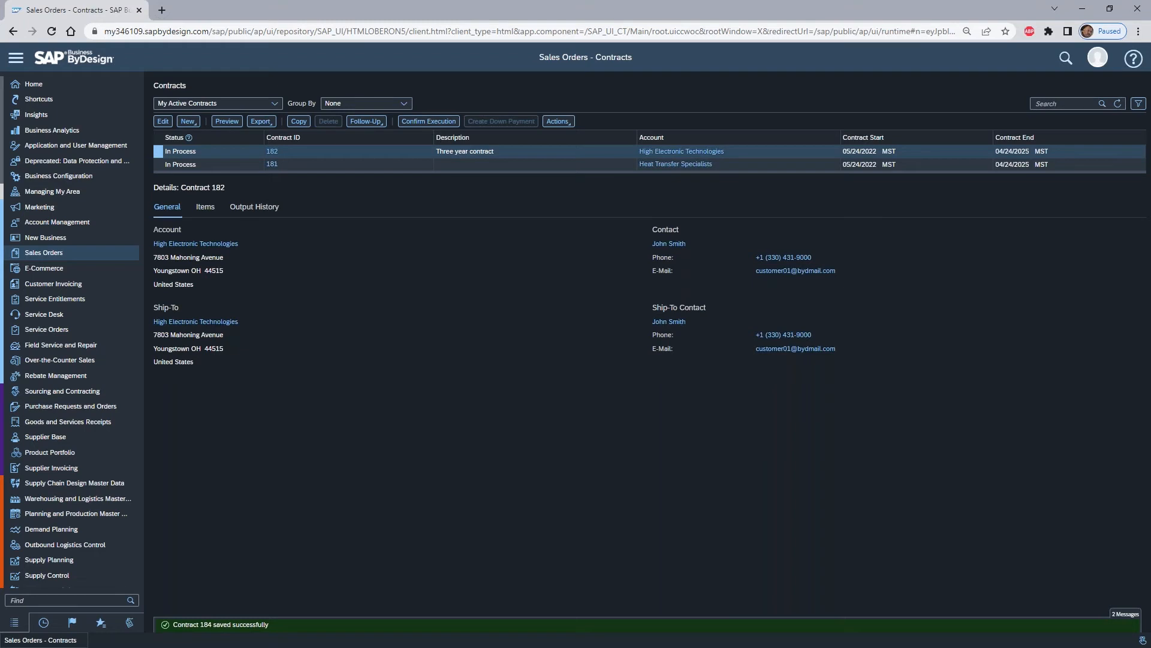
{"action": "left_click", "coordinate": [1116, 105]}
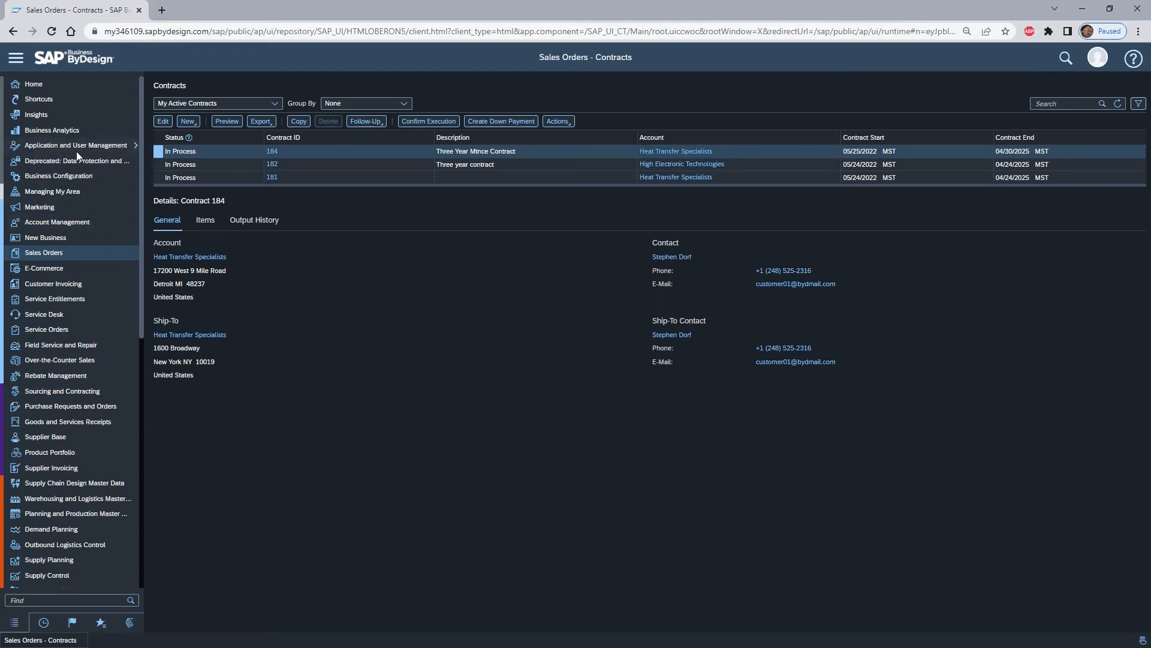
- Invoice the Heat Transfer Specialists customer contract request from the Customer Invoicing invoice requests and release the invoice
{"action": "mouse_move", "coordinate": [100, 287]}
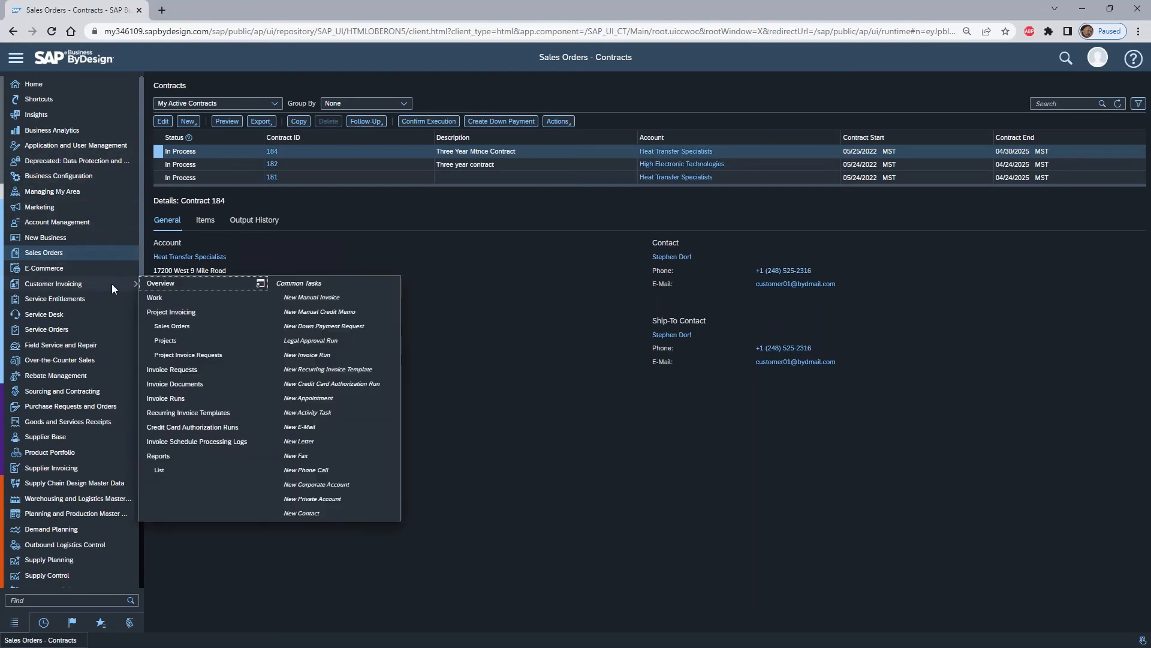
{"action": "left_click", "coordinate": [213, 368]}
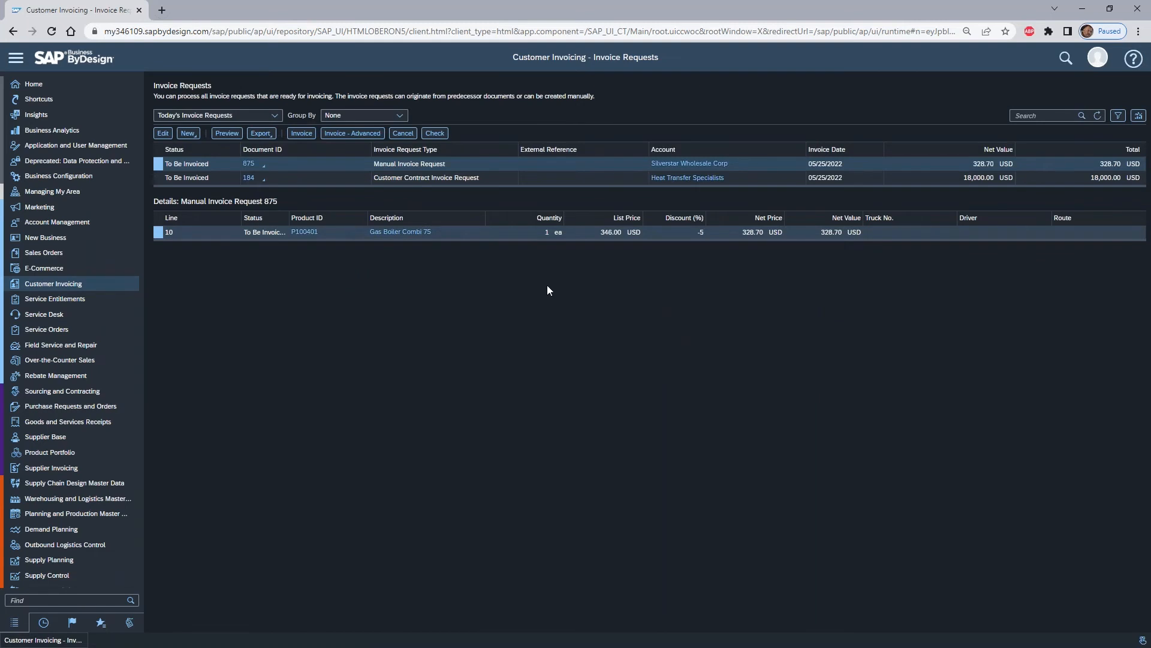
{"action": "left_click", "coordinate": [157, 177]}
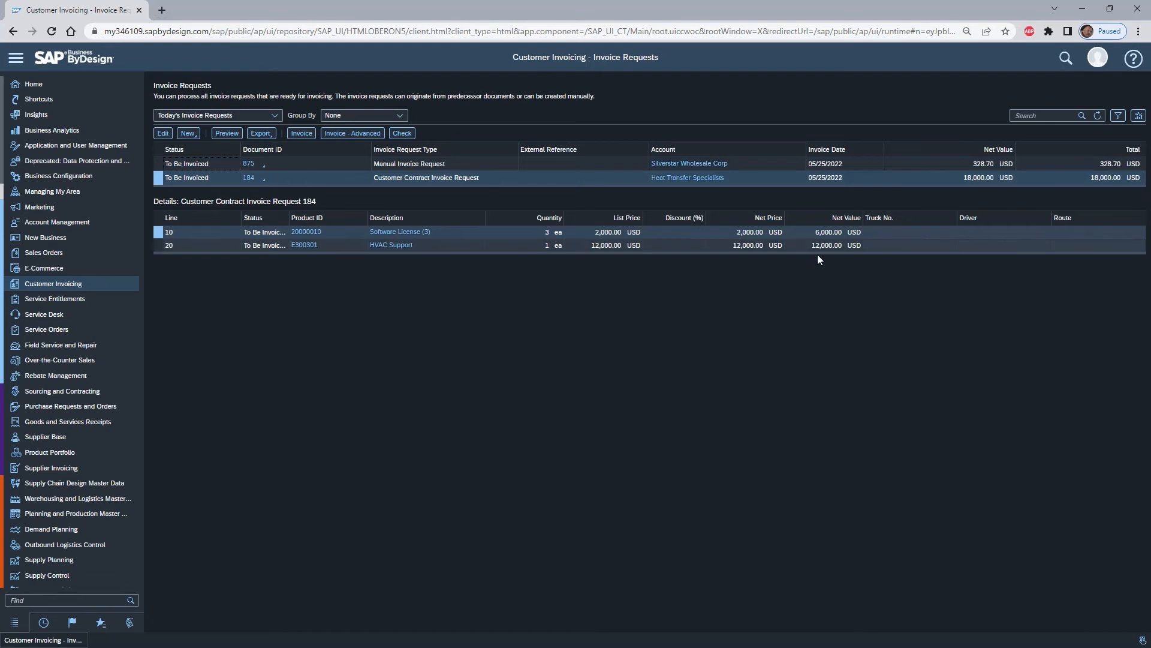
{"action": "left_click", "coordinate": [301, 133]}
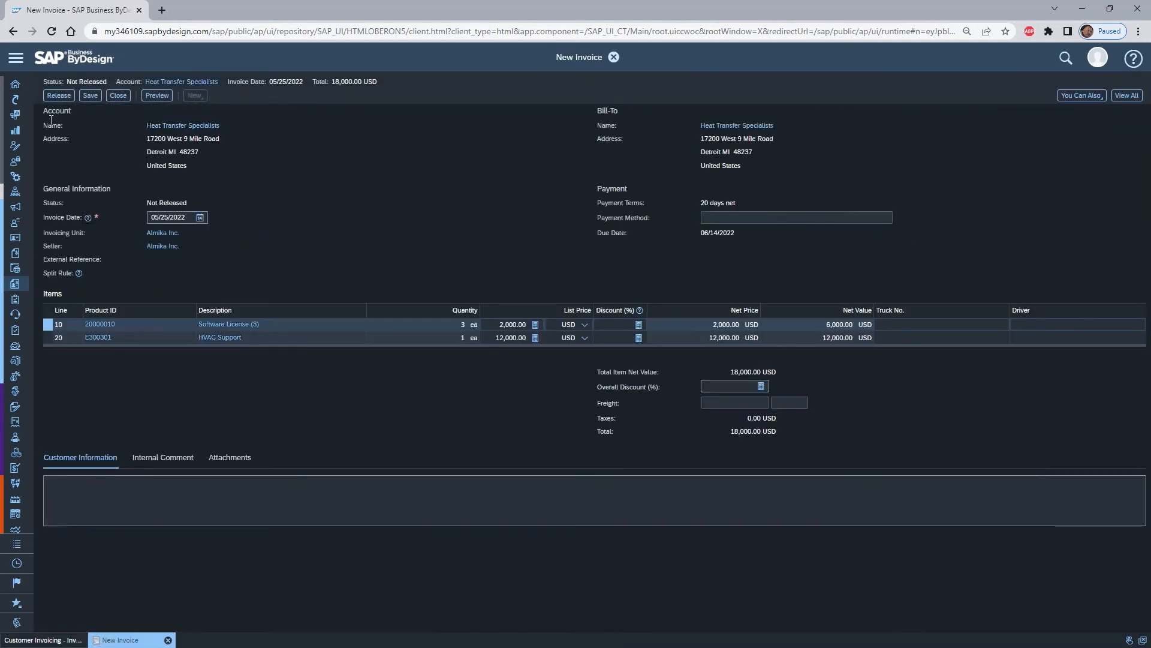
{"action": "left_click", "coordinate": [54, 95]}
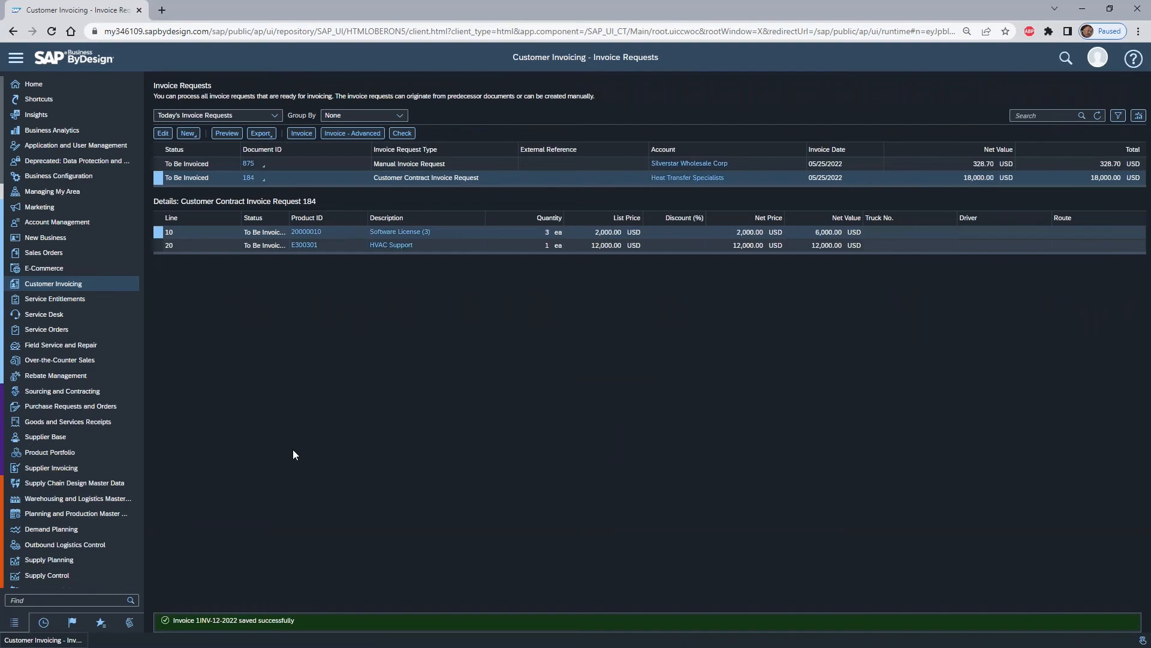
- View the General Ledger journal entries and examine the US GAAP line items posted for the new customer invoice
{"action": "scroll", "coordinate": [90, 282], "scroll_direction": "down", "scroll_amount": 5}
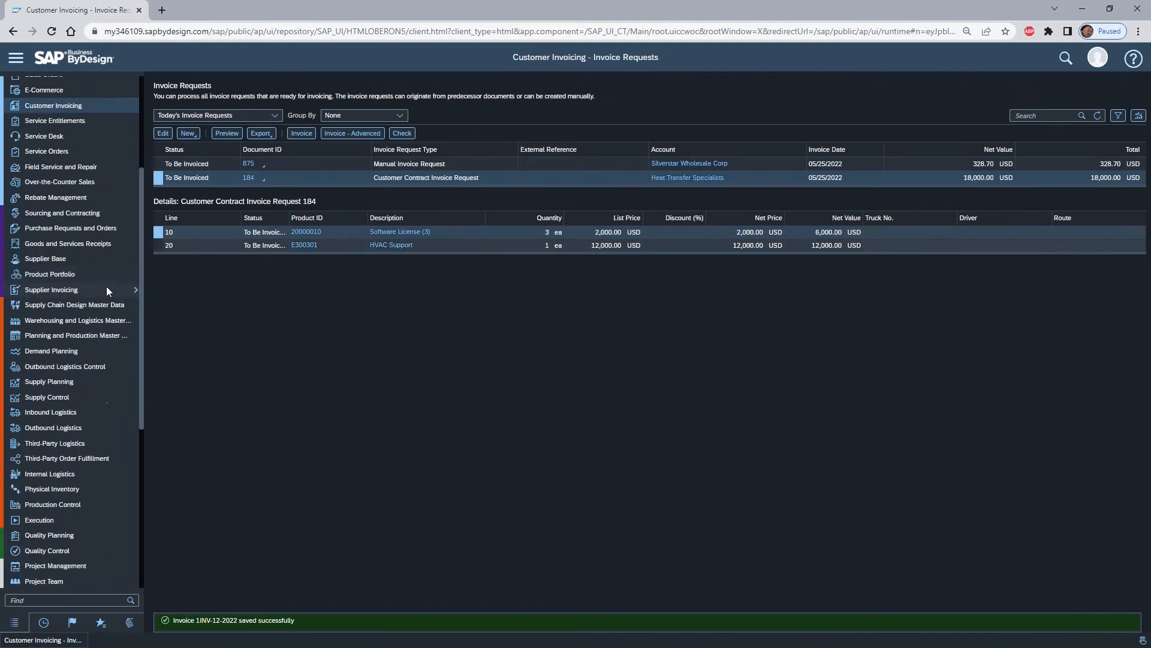
{"action": "scroll", "coordinate": [78, 281], "scroll_direction": "down", "scroll_amount": 3}
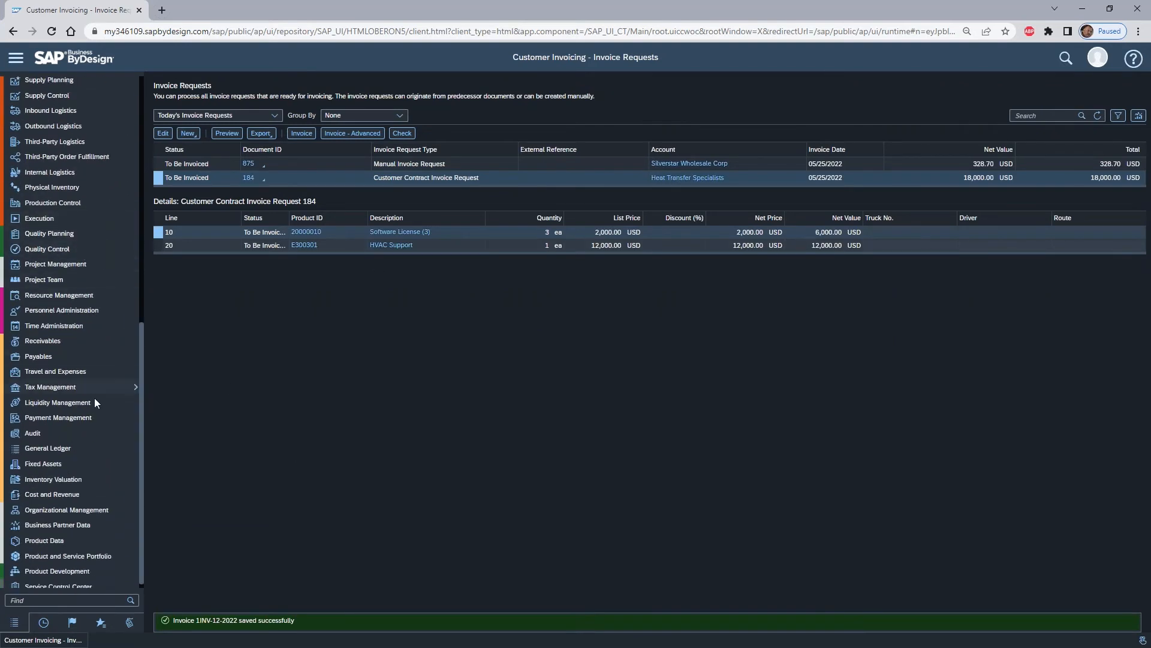
{"action": "scroll", "coordinate": [90, 384], "scroll_direction": "down", "scroll_amount": 1}
{"action": "mouse_move", "coordinate": [88, 444]}
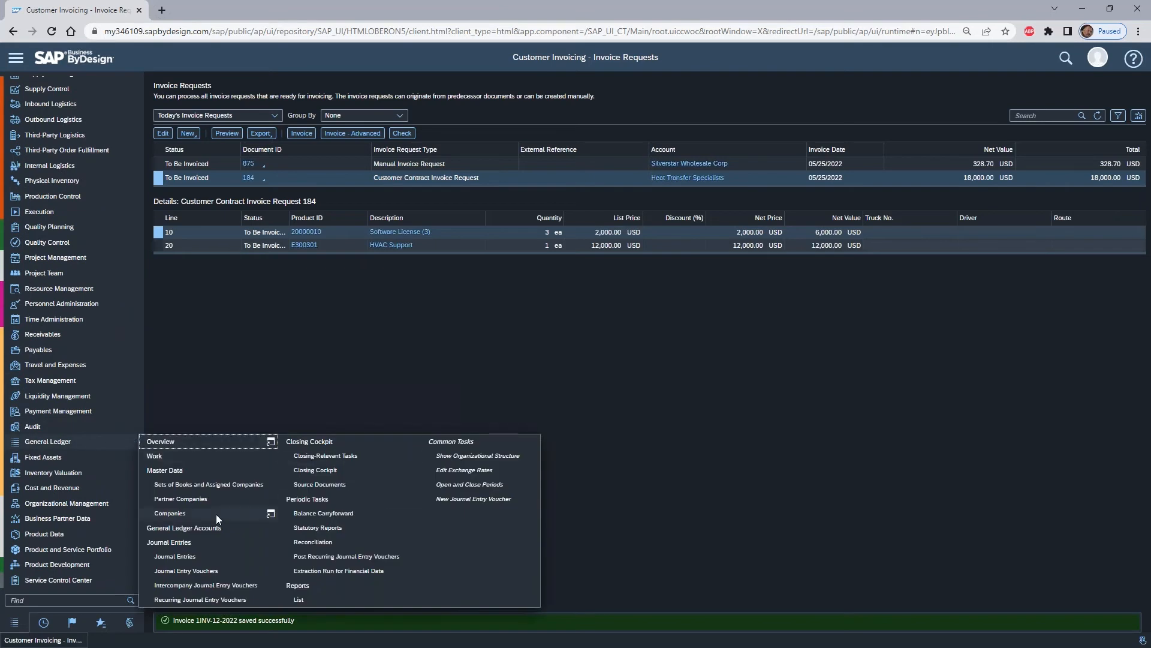
{"action": "left_click", "coordinate": [174, 556]}
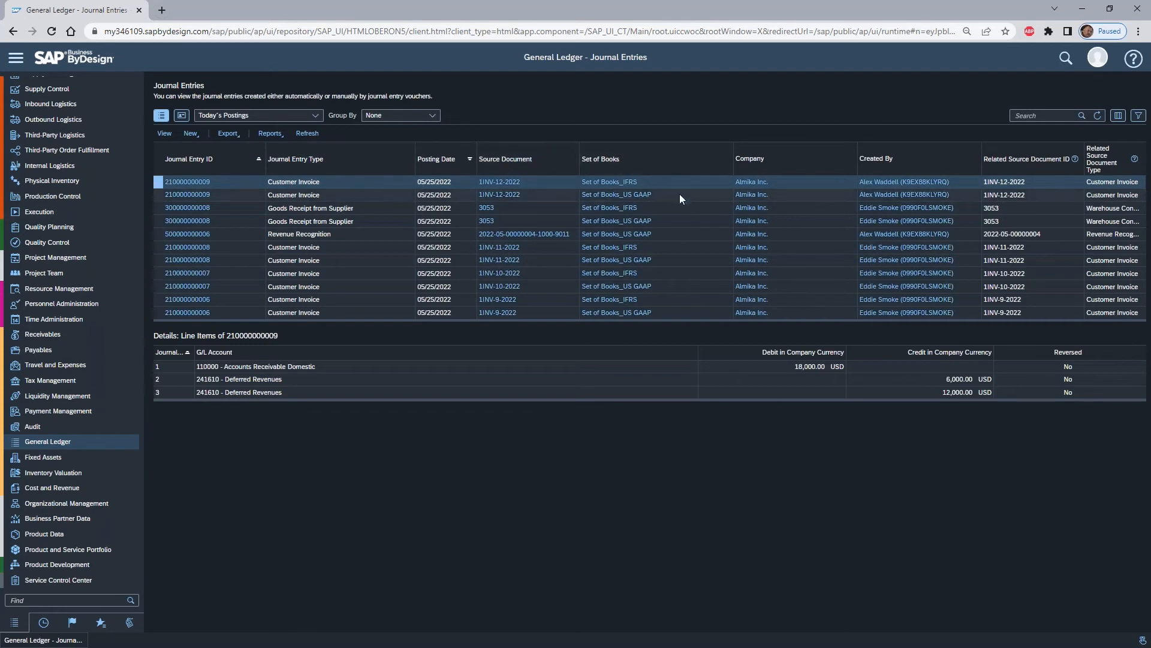
{"action": "left_click", "coordinate": [157, 195]}
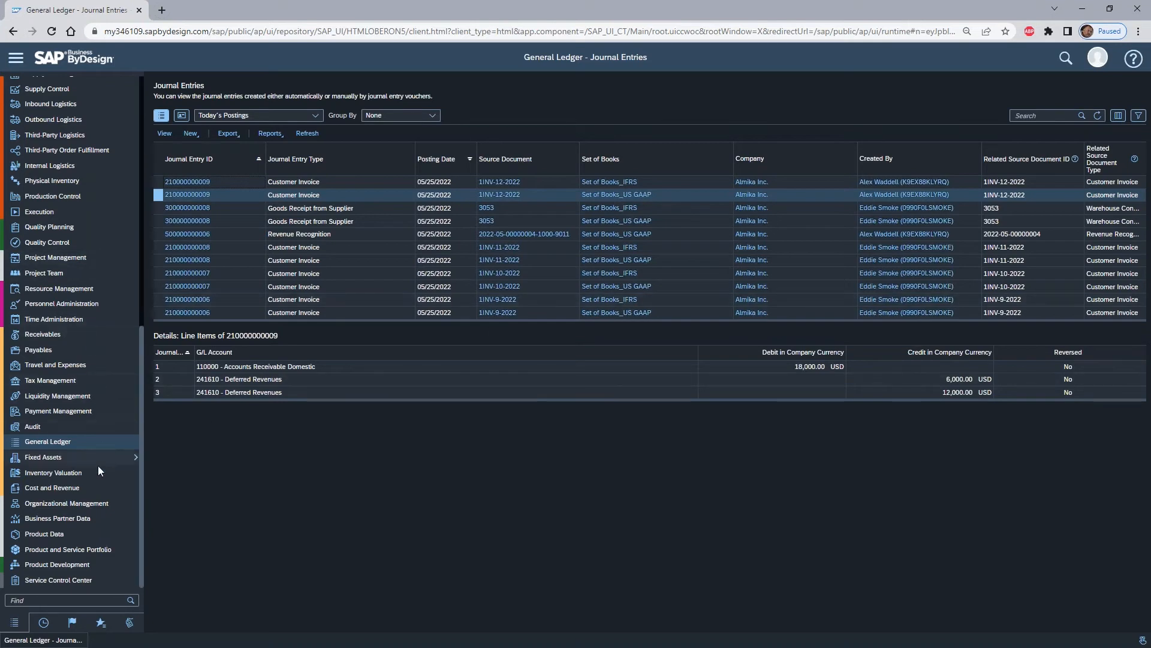
- Open the Cost and Revenue sales document items and search the sales order items for the new contract's number
{"action": "mouse_move", "coordinate": [93, 493]}
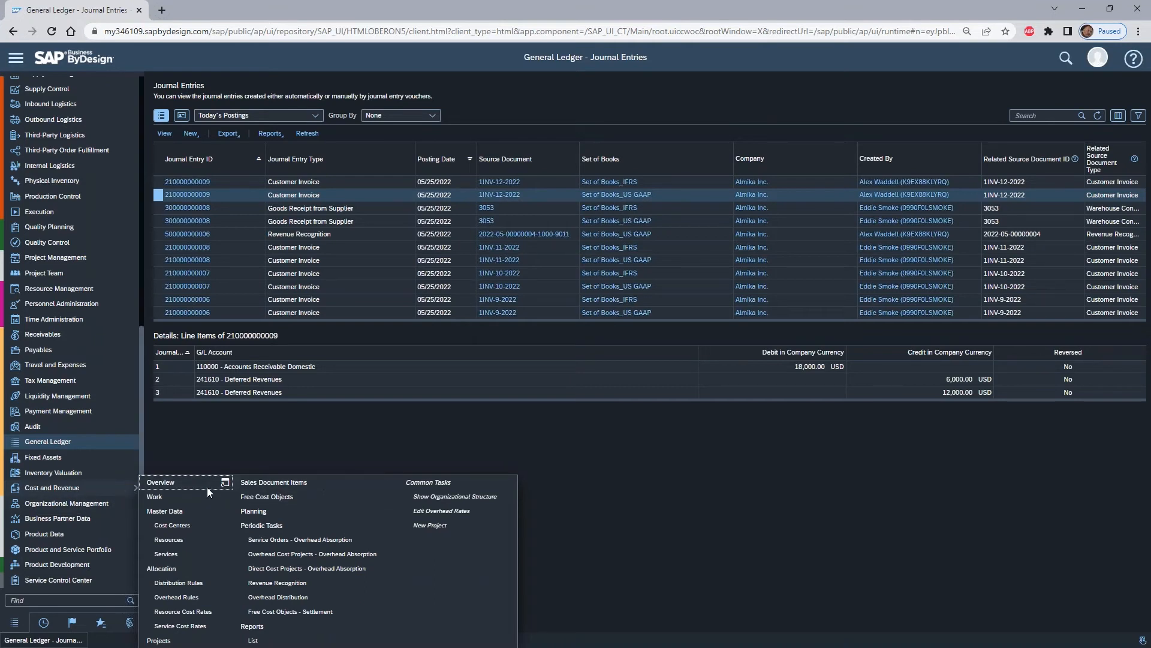
{"action": "left_click", "coordinate": [316, 483]}
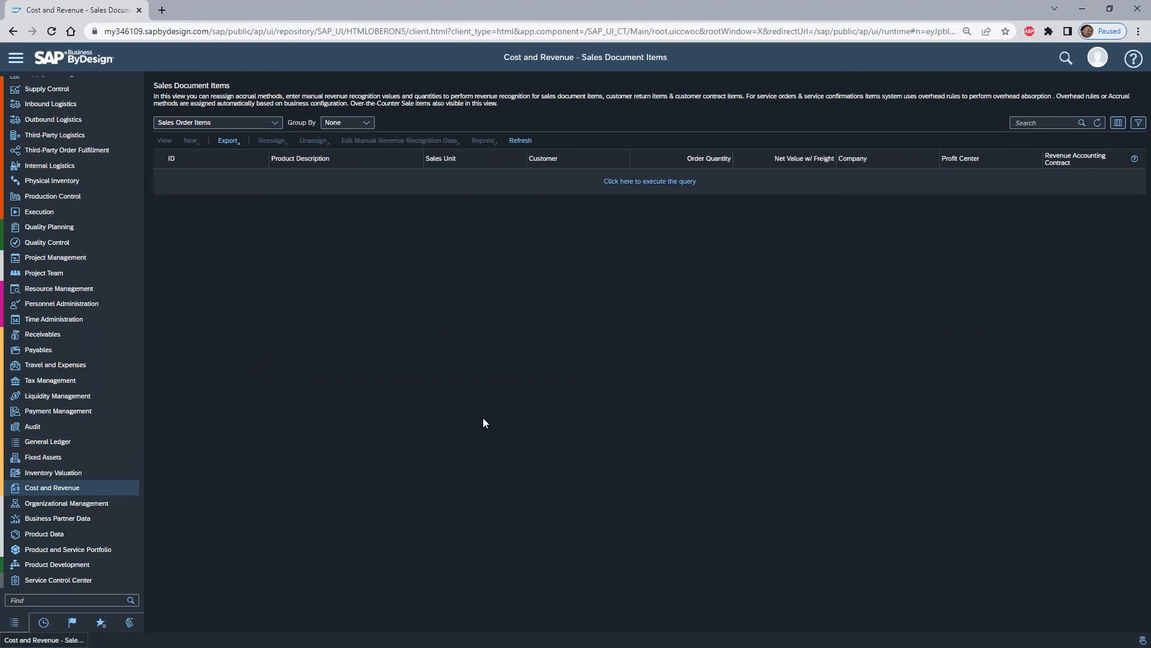
{"action": "left_click", "coordinate": [1033, 123]}
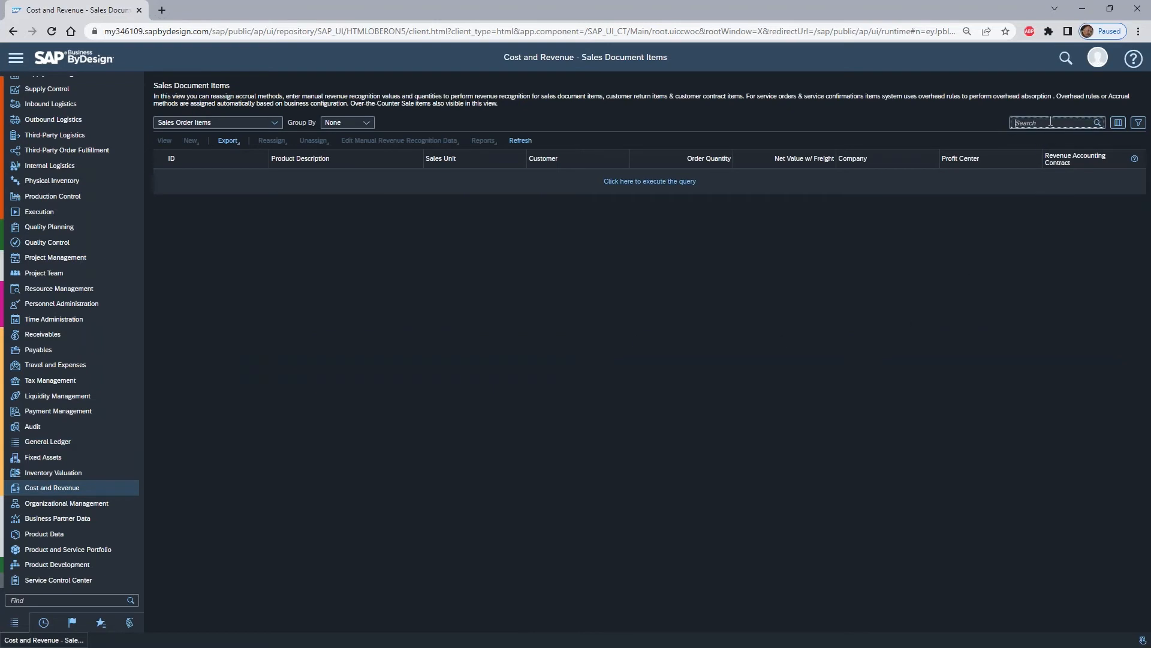
{"action": "type", "text": "184"}
{"action": "key", "text": "Return"}
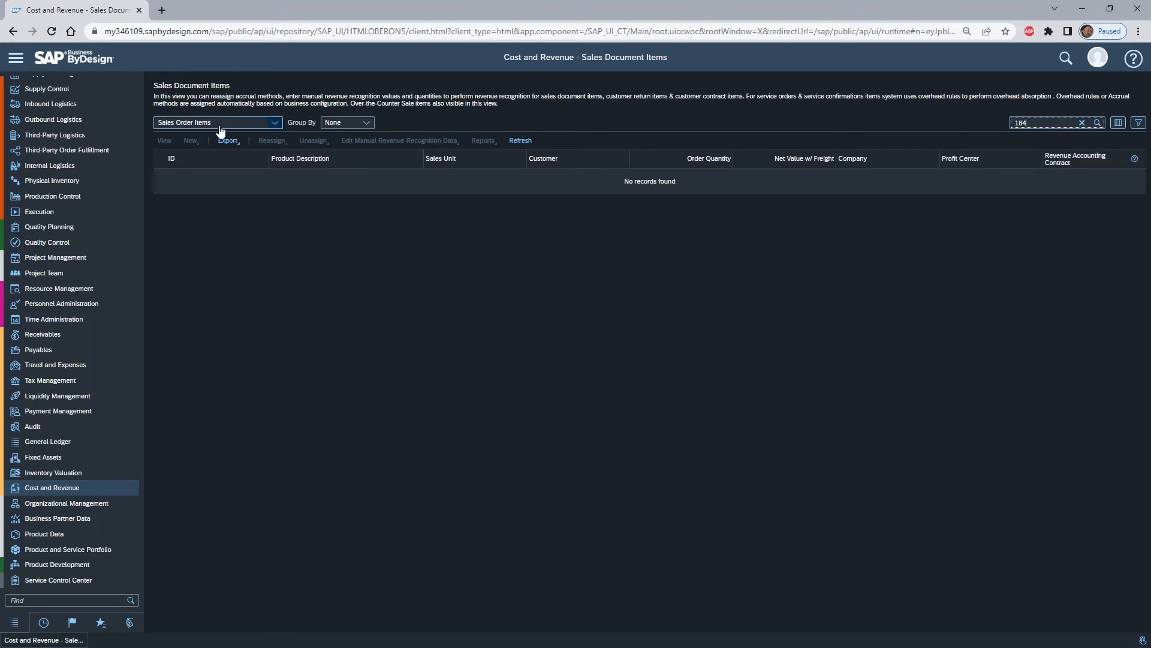
- Make Customer Contract Items the default query for the sales document items
{"action": "left_click", "coordinate": [275, 124]}
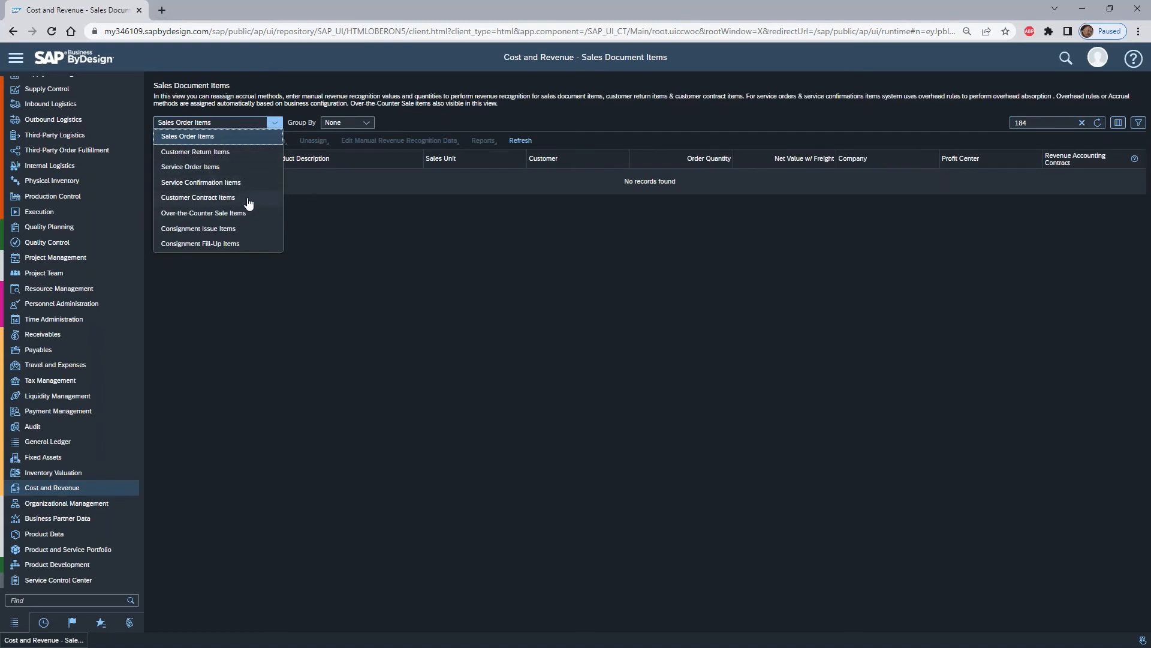
{"action": "left_click", "coordinate": [409, 119]}
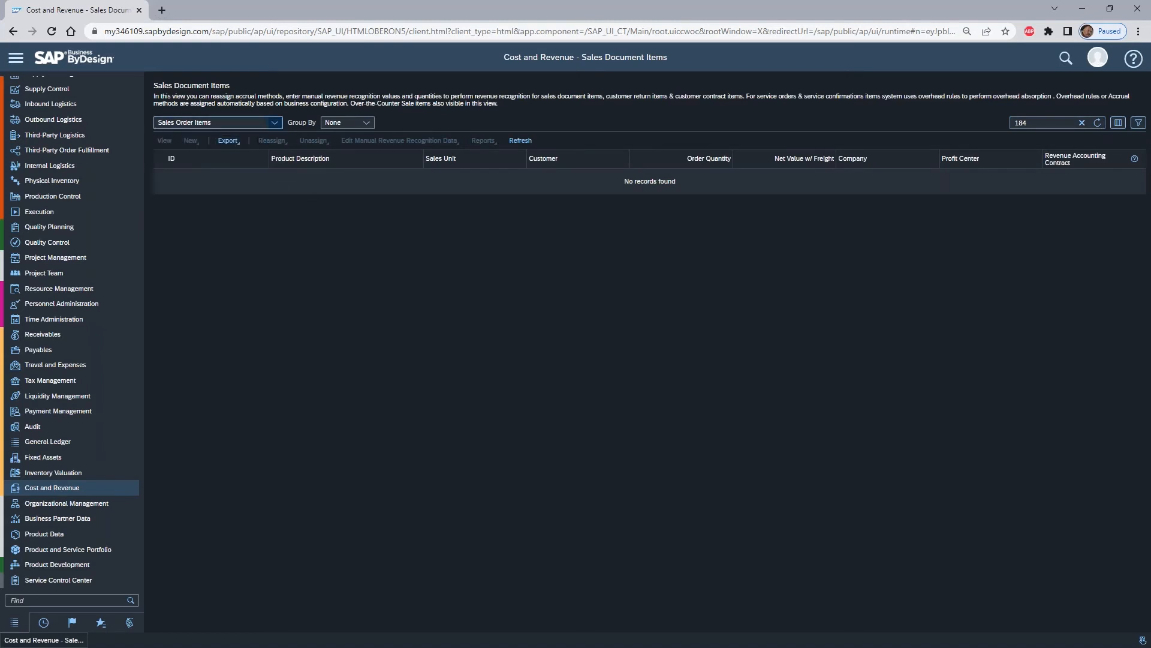
{"action": "left_click", "coordinate": [1138, 122]}
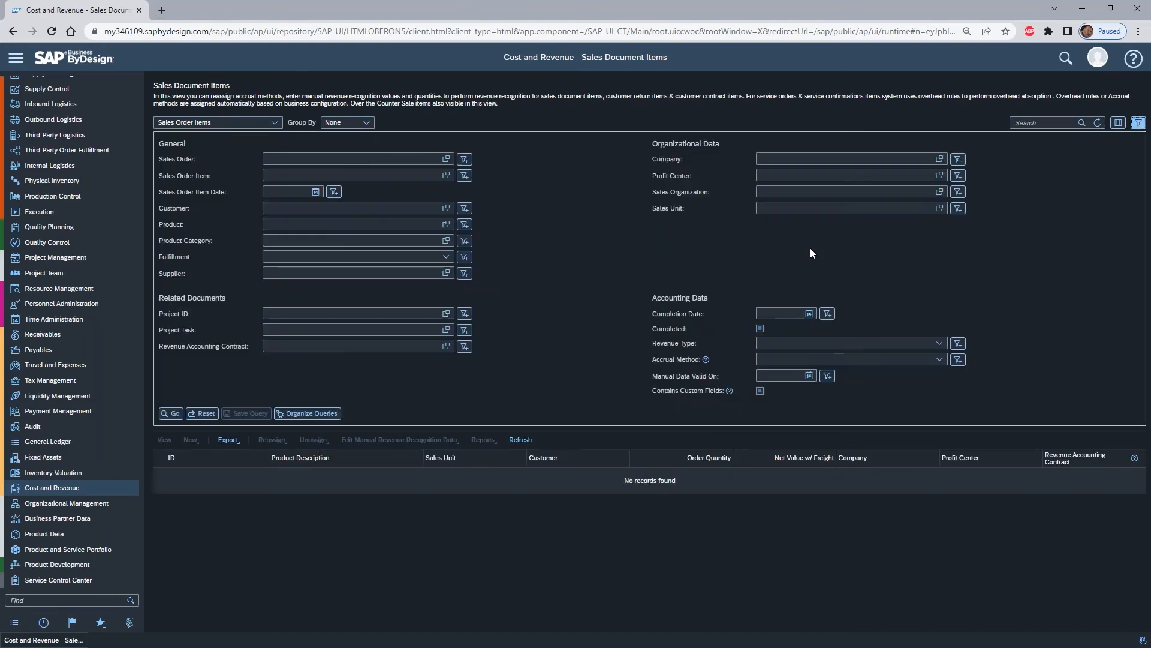
{"action": "left_click", "coordinate": [321, 418]}
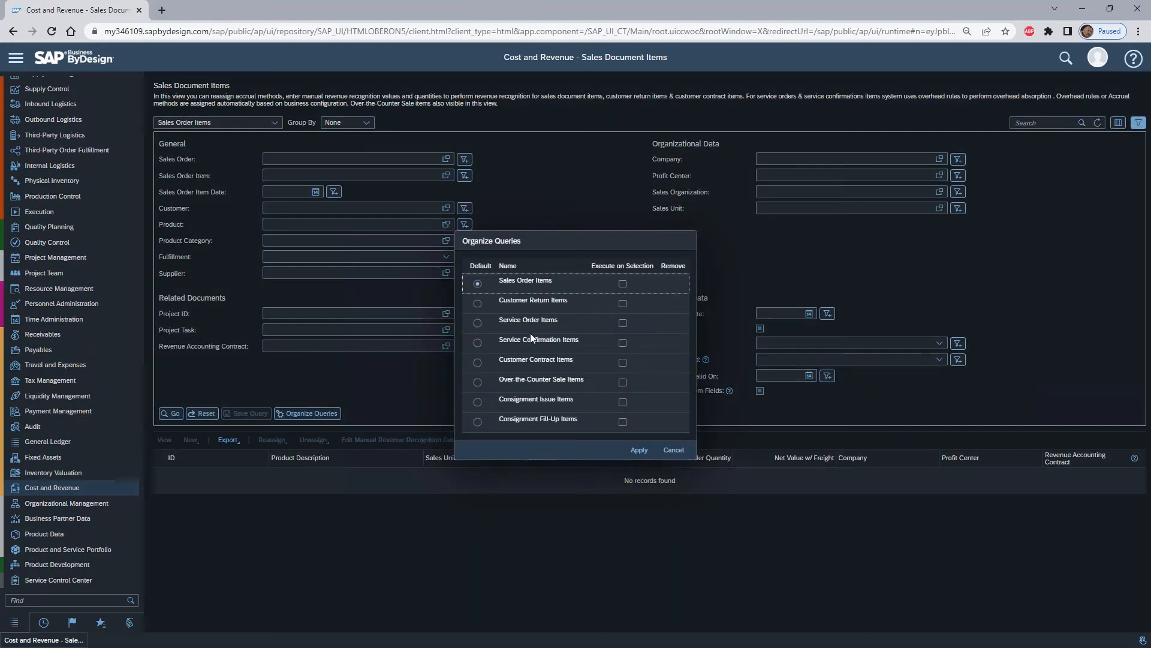
{"action": "left_click", "coordinate": [478, 363]}
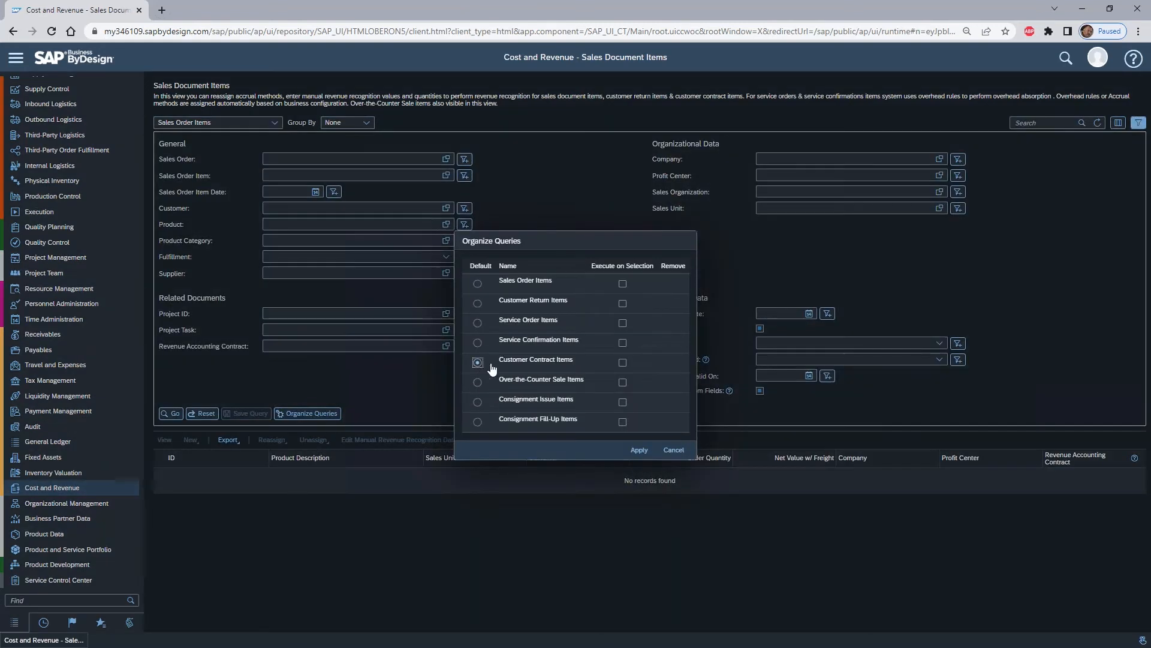
{"action": "left_click", "coordinate": [639, 450]}
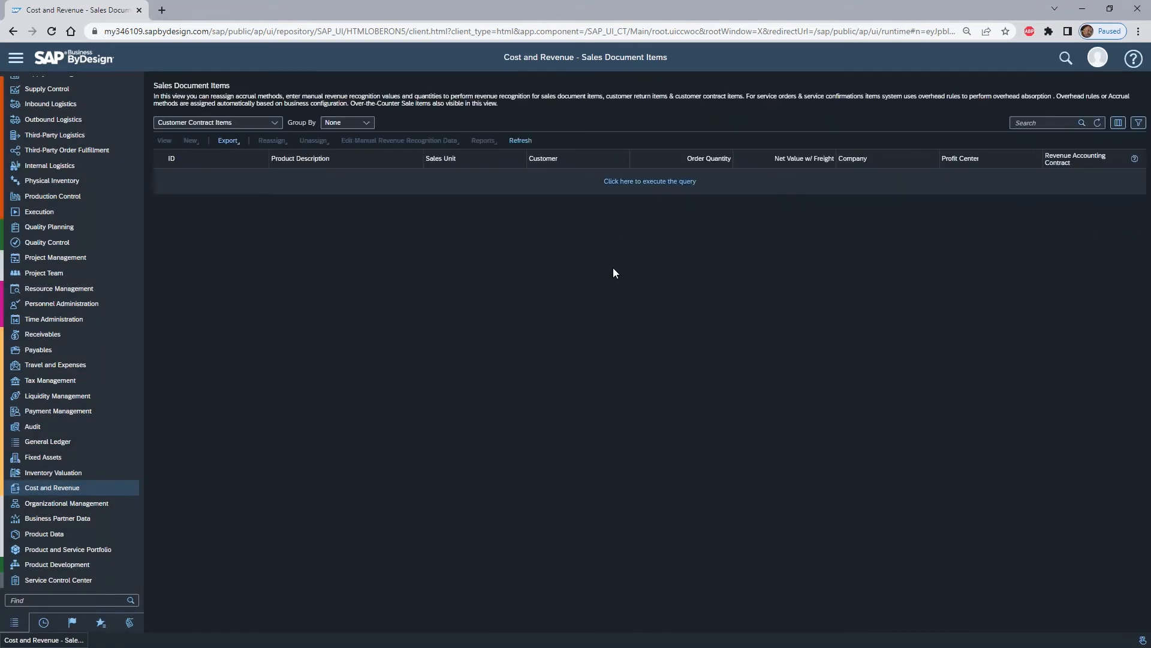
- Search the customer contract items for the new contract's number and examine the accounting data of its Software License and HVAC Support items
{"action": "left_click", "coordinate": [1035, 123]}
{"action": "type", "text": "184"}
{"action": "key", "text": "Return"}
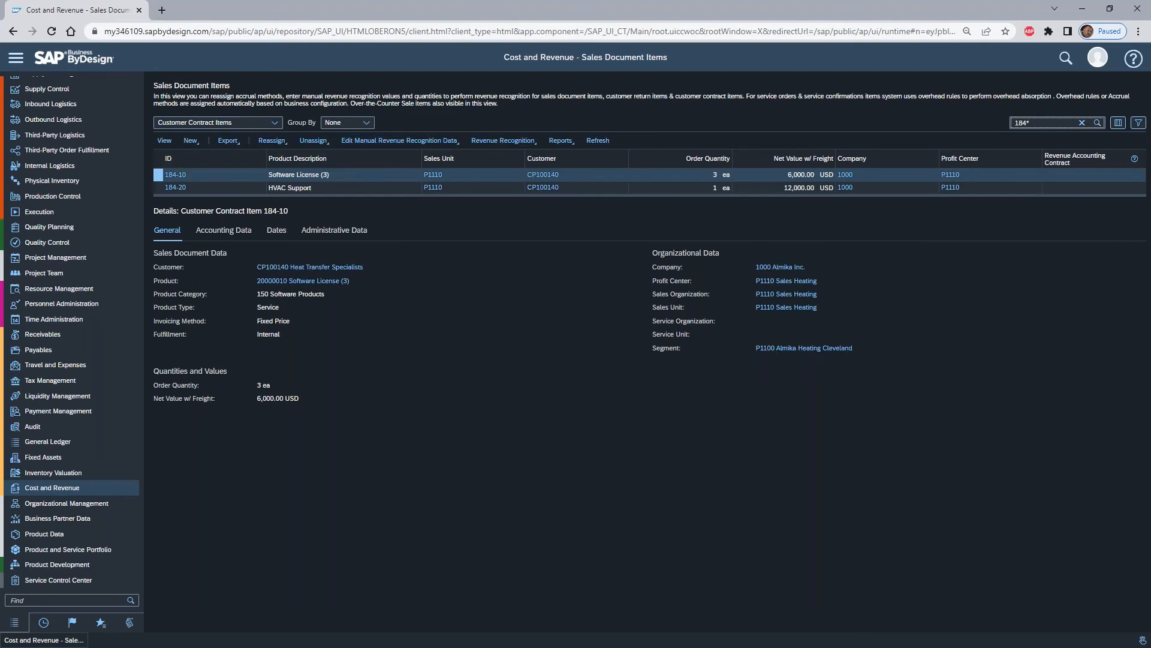
{"action": "left_click", "coordinate": [238, 236]}
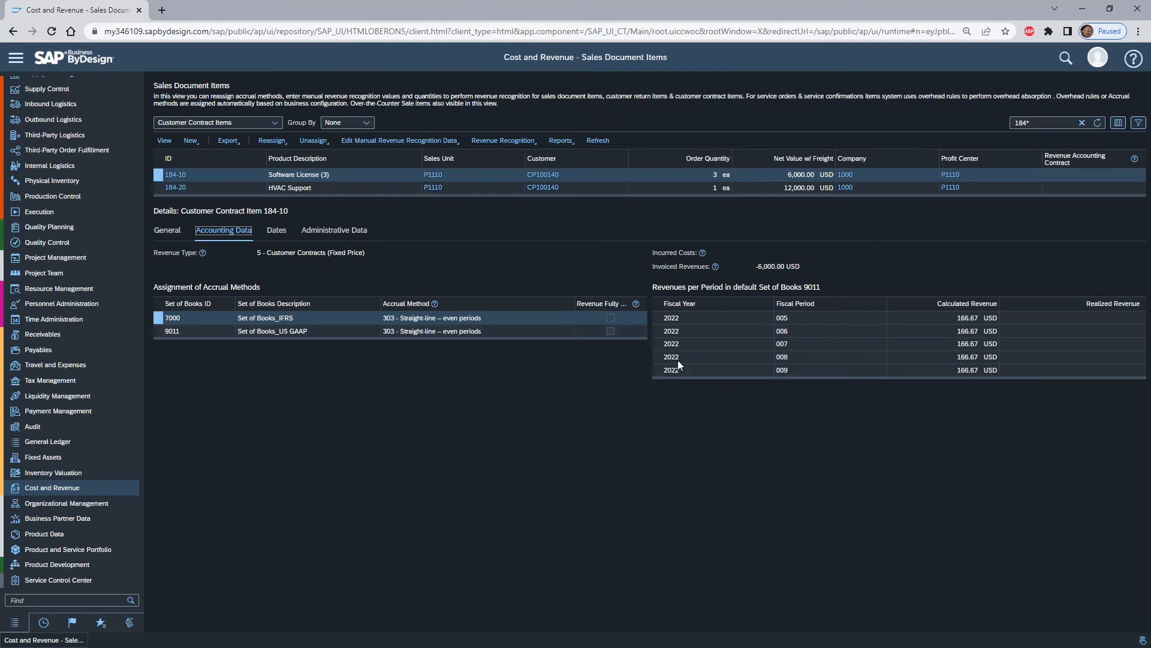
{"action": "left_click_drag", "start_coordinate": [979, 378], "coordinate": [979, 545]}
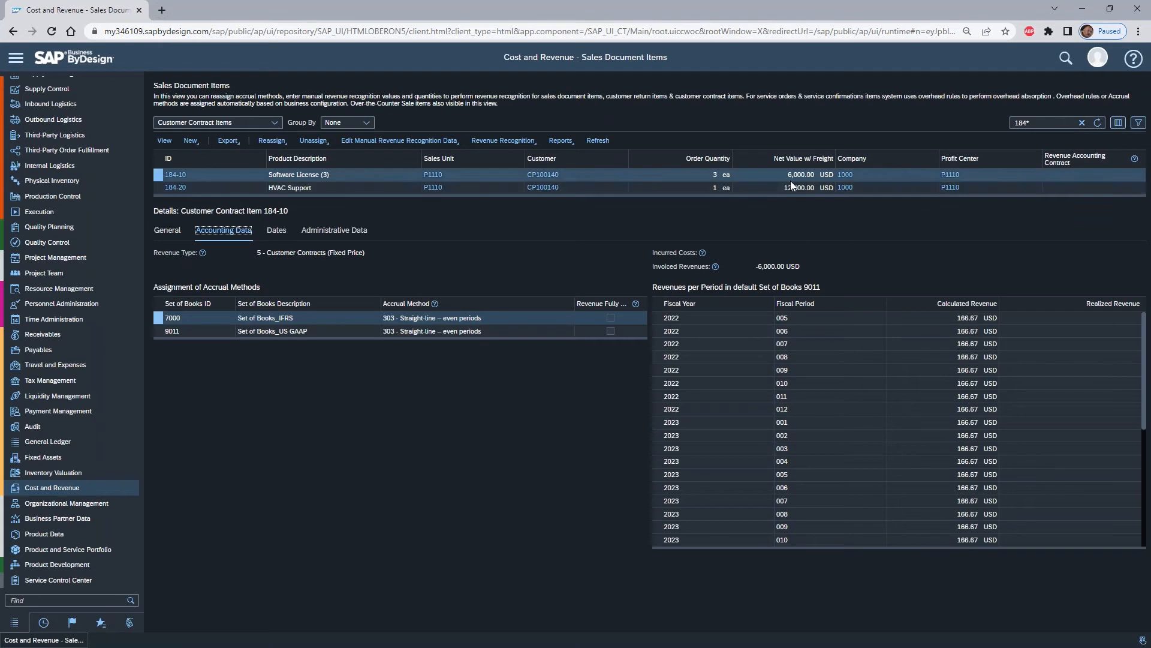
{"action": "left_click", "coordinate": [157, 188]}
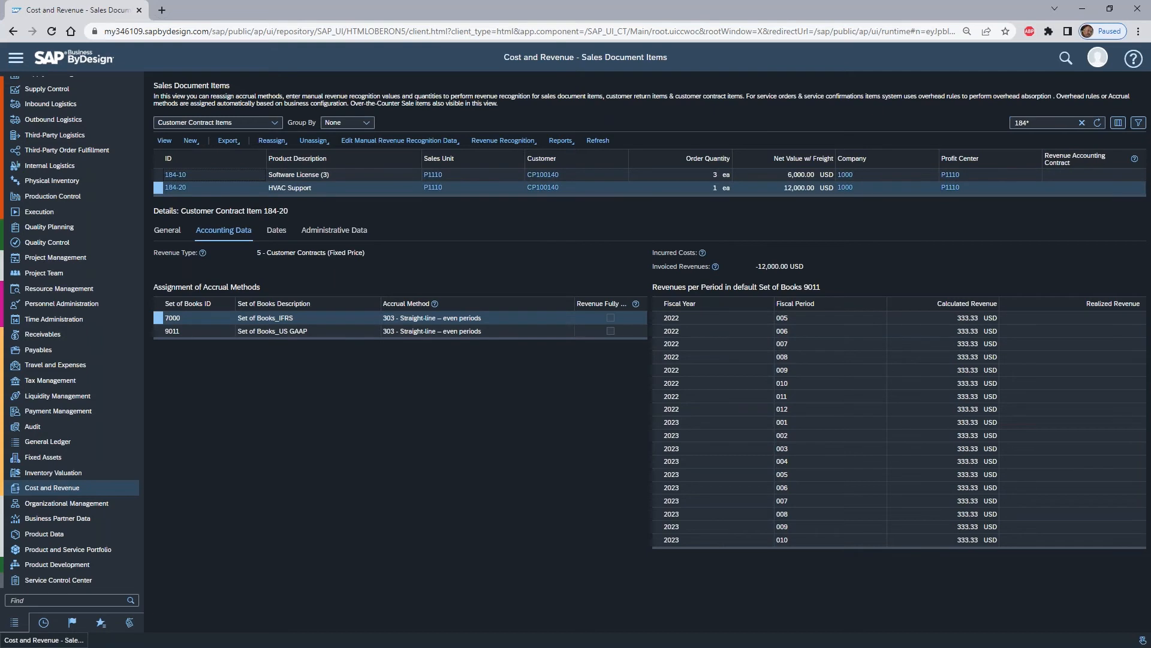
- Switch to the blank Excel workbook and enter the headings Product, Price and Term in cells A3 to C3
{"action": "key", "text": "alt+Tab"}
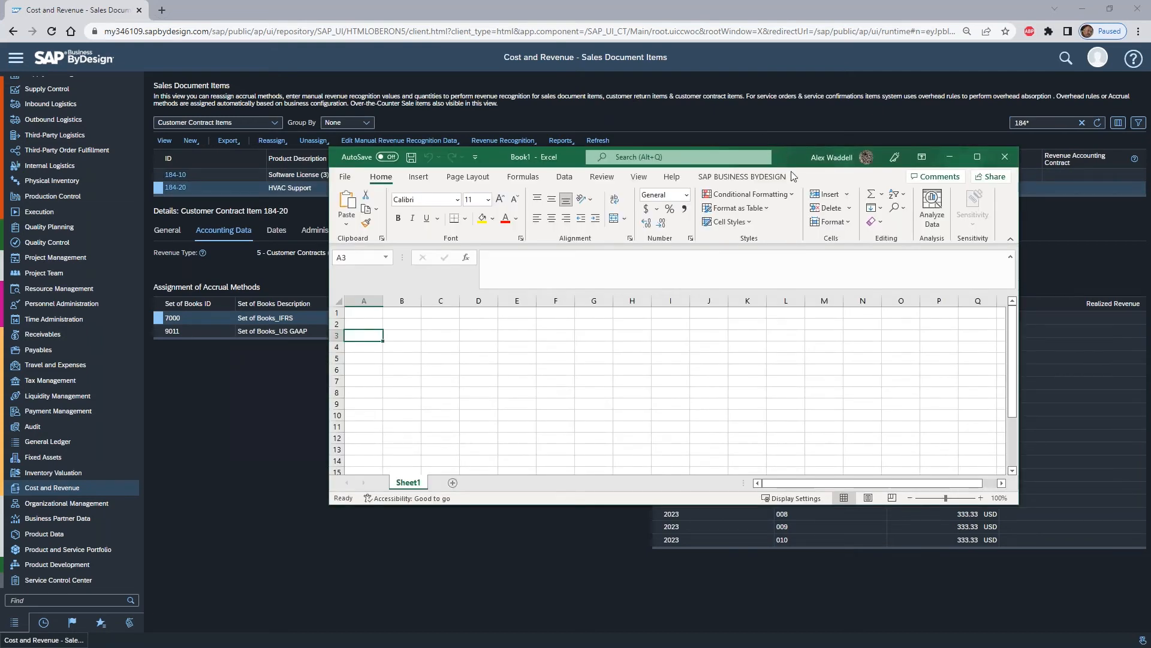
{"action": "left_click_drag", "start_coordinate": [778, 153], "coordinate": [812, 210]}
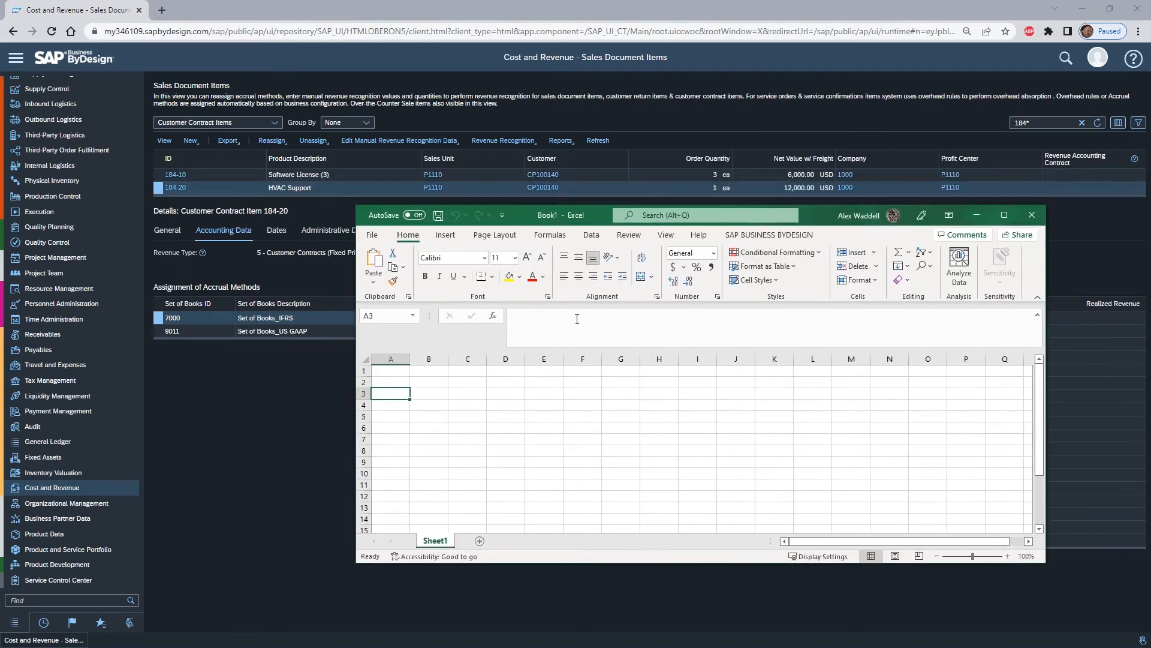
{"action": "type", "text": "Product"}
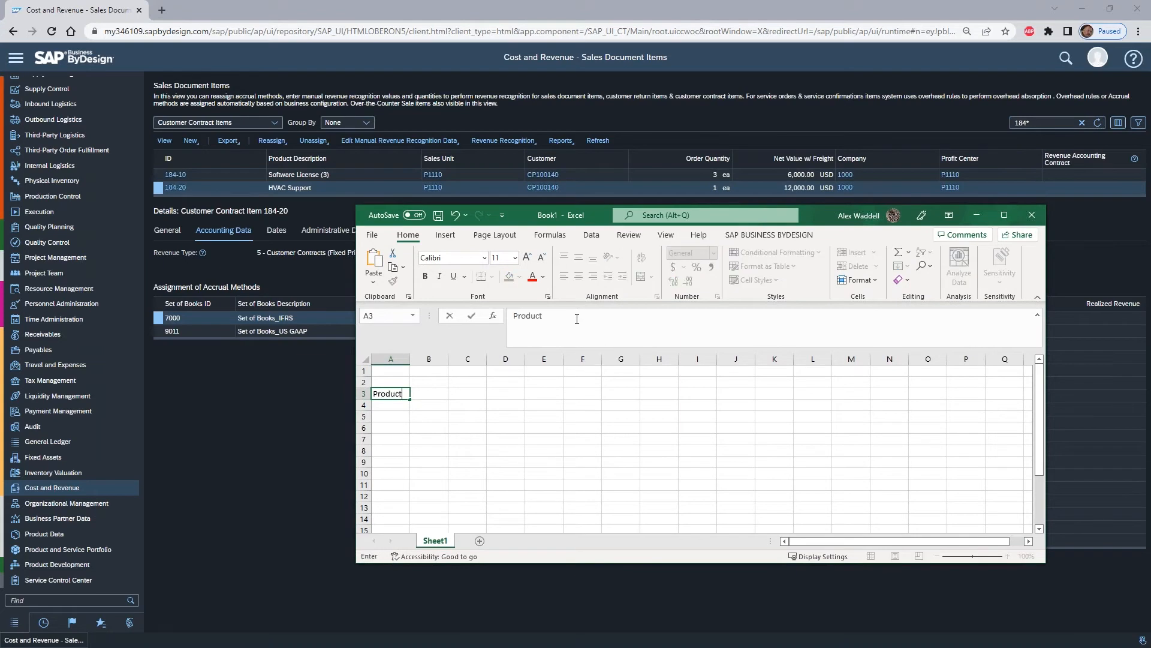
{"action": "key", "text": "Tab"}
{"action": "type", "text": "Price"}
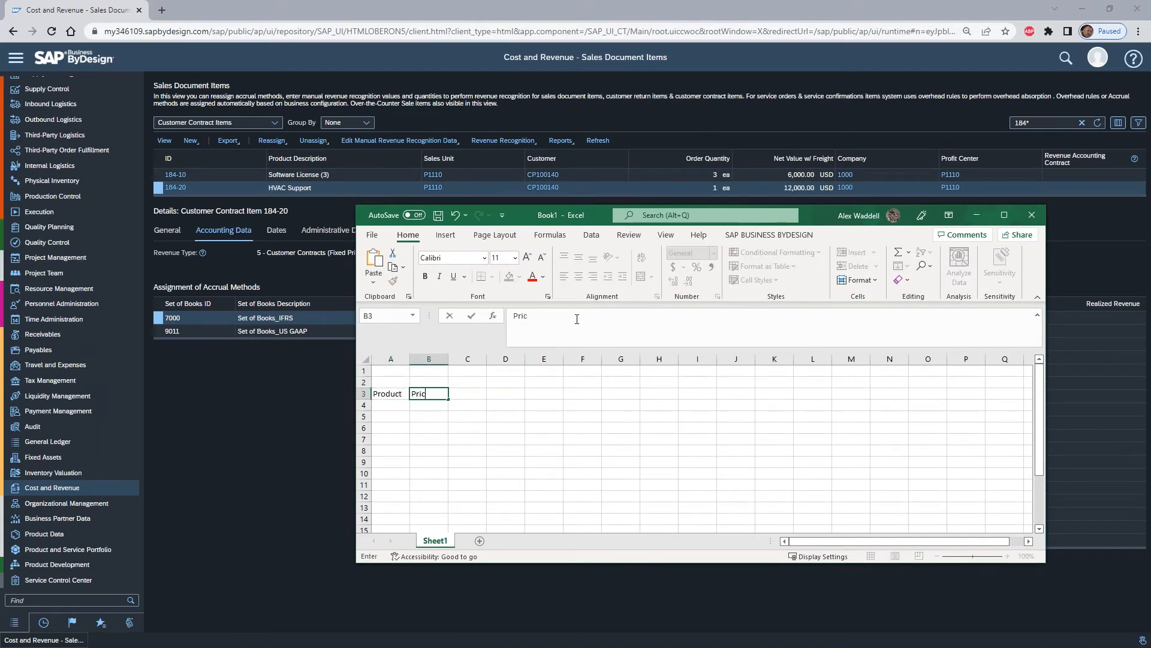
{"action": "key", "text": "Tab"}
{"action": "type", "text": "Term"}
{"action": "key", "text": "Return"}
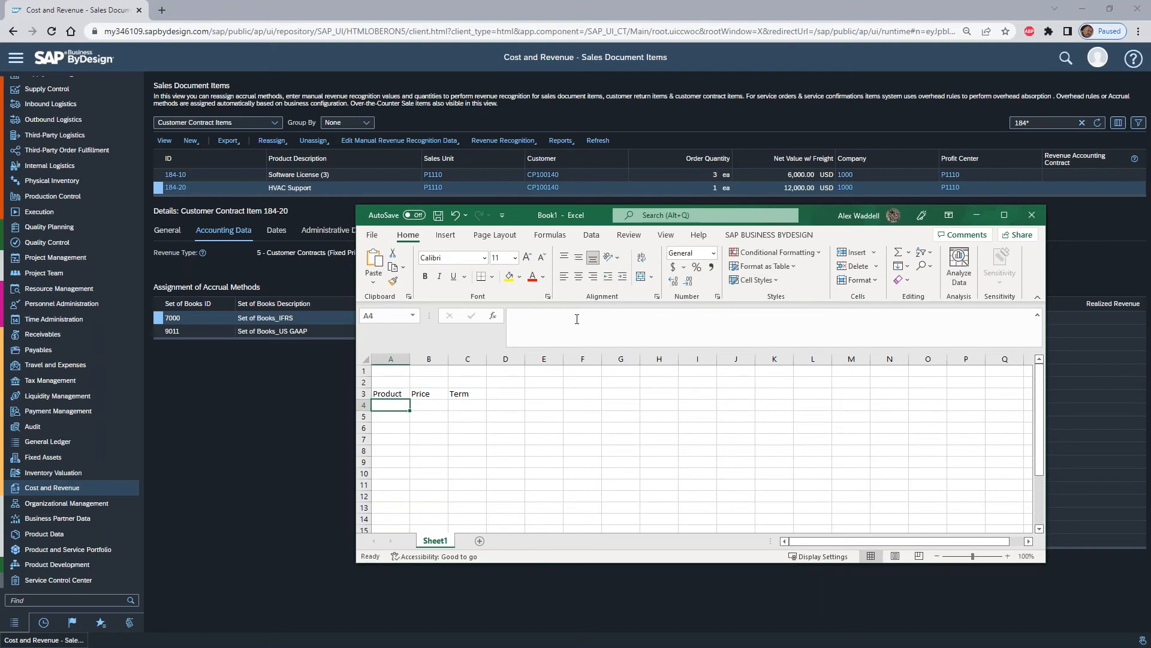
- Fill in row 4 with the product Software, a price of 6000 and a term of 36
{"action": "type", "text": "Software"}
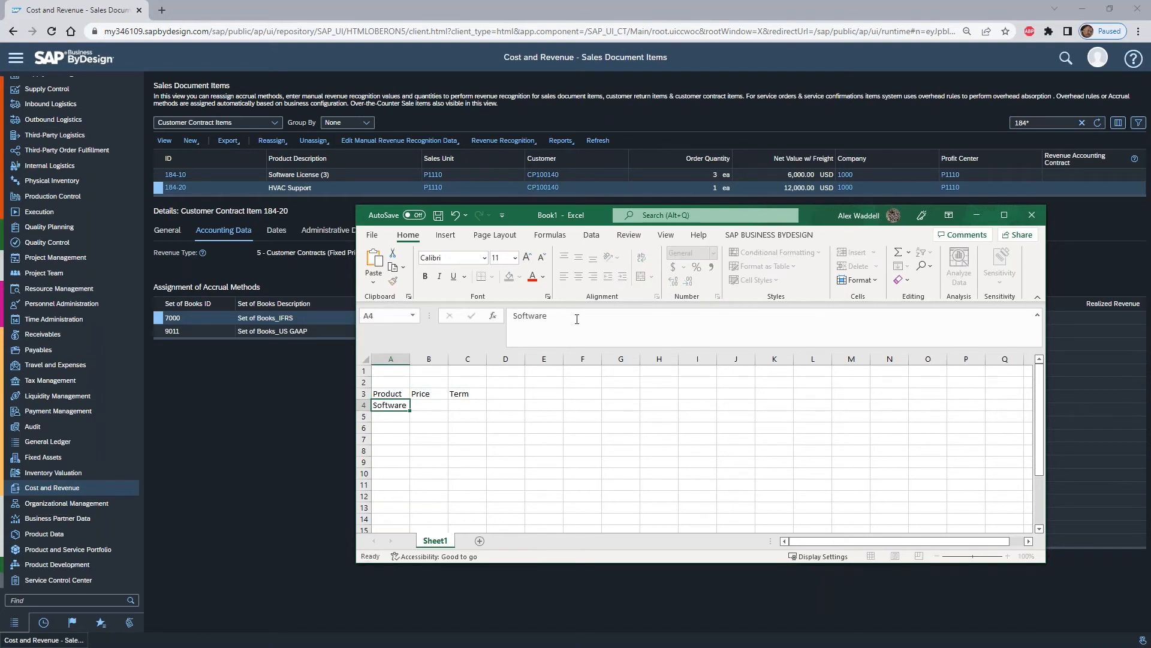
{"action": "key", "text": "Tab"}
{"action": "type", "text": "6000"}
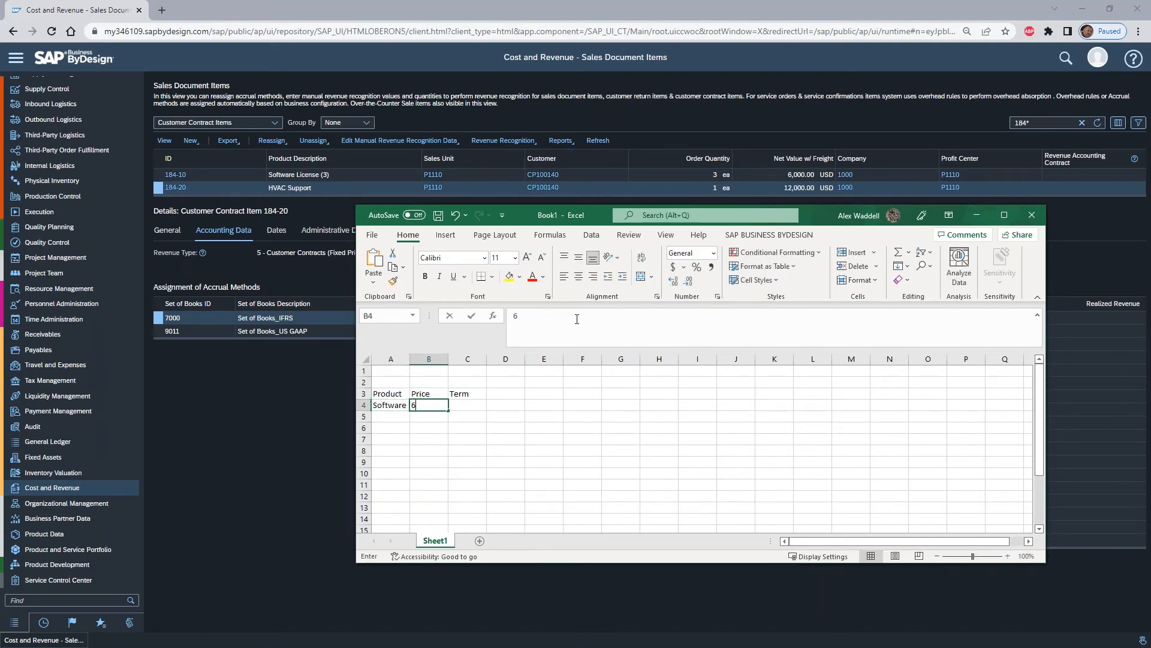
{"action": "key", "text": "Tab"}
{"action": "type", "text": "36"}
{"action": "key", "text": "Return"}
- Calculate the Software revenue per period in cell D4 by dividing the price by the term
{"action": "key", "text": "Up"}
{"action": "key", "text": "Right"}
{"action": "key", "text": "Right"}
{"action": "key", "text": "Right"}
{"action": "type", "text": "+"}
{"action": "key", "text": "Left"}
{"action": "key", "text": "Left"}
{"action": "type", "text": "/"}
{"action": "key", "text": "Left"}
{"action": "key", "text": "Return"}
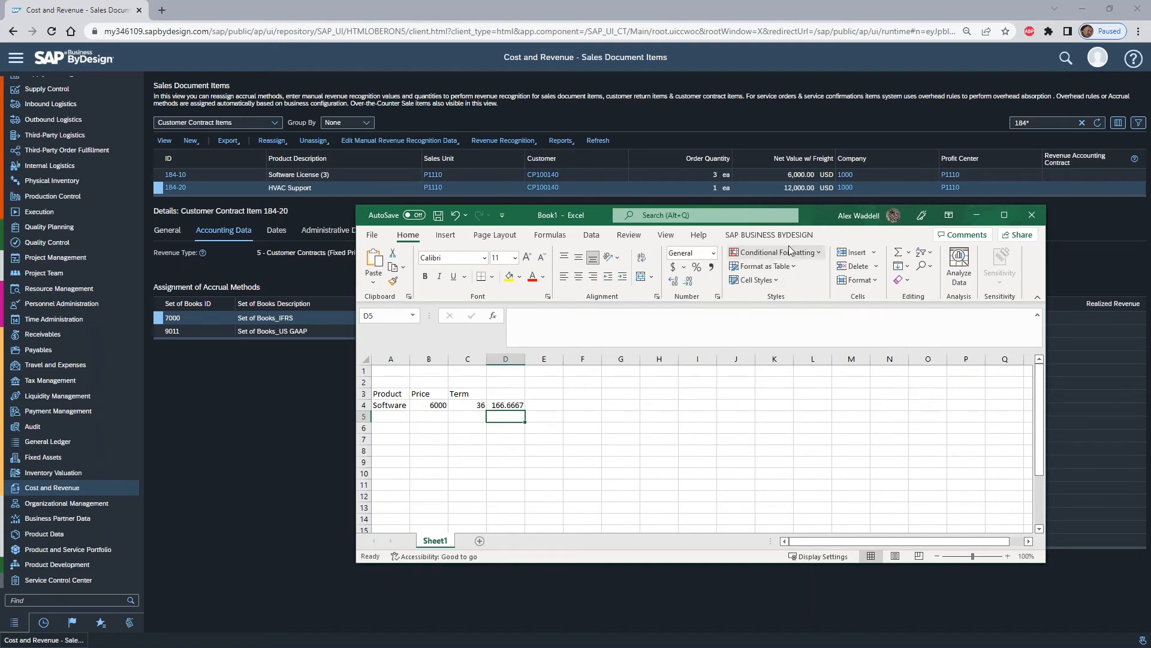
- Return to SAP Business ByDesign and execute a test revenue recognition for the contract with the set of books left blank and accounting period 005
{"action": "left_click", "coordinate": [764, 174]}
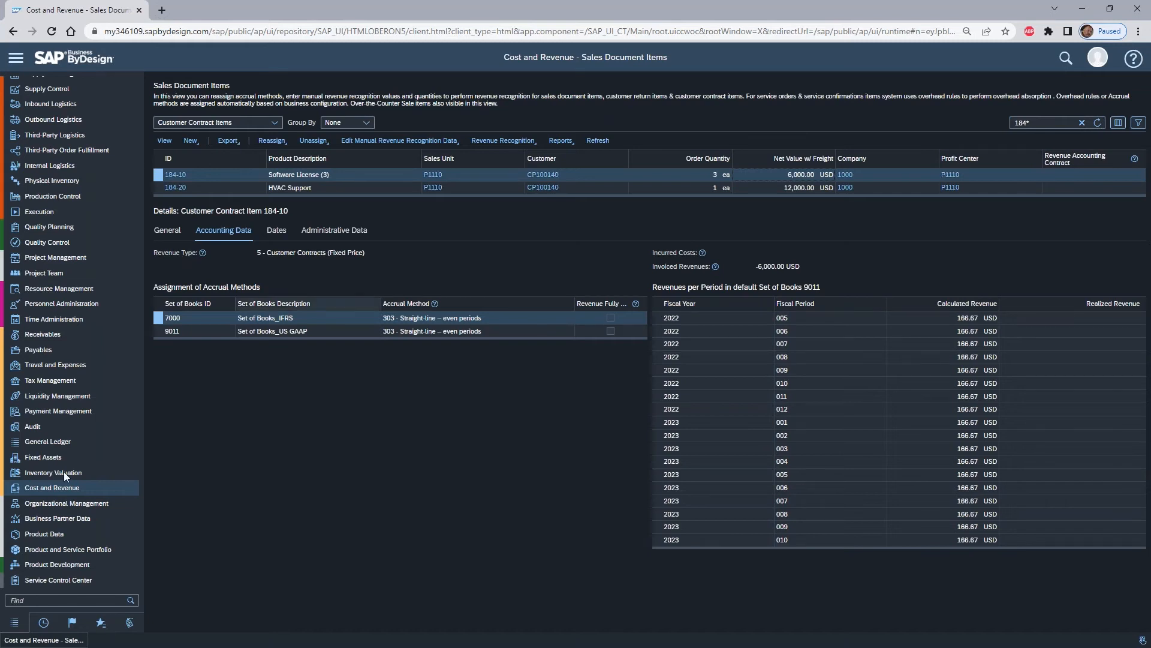
{"action": "mouse_move", "coordinate": [95, 487]}
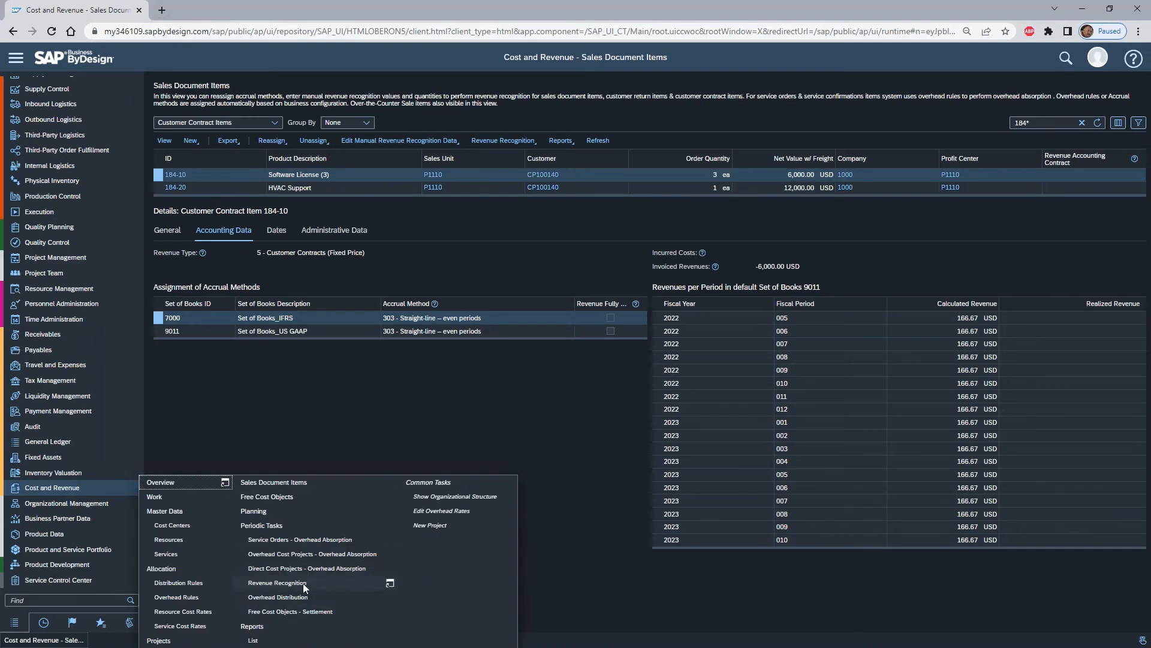
{"action": "left_click", "coordinate": [534, 144]}
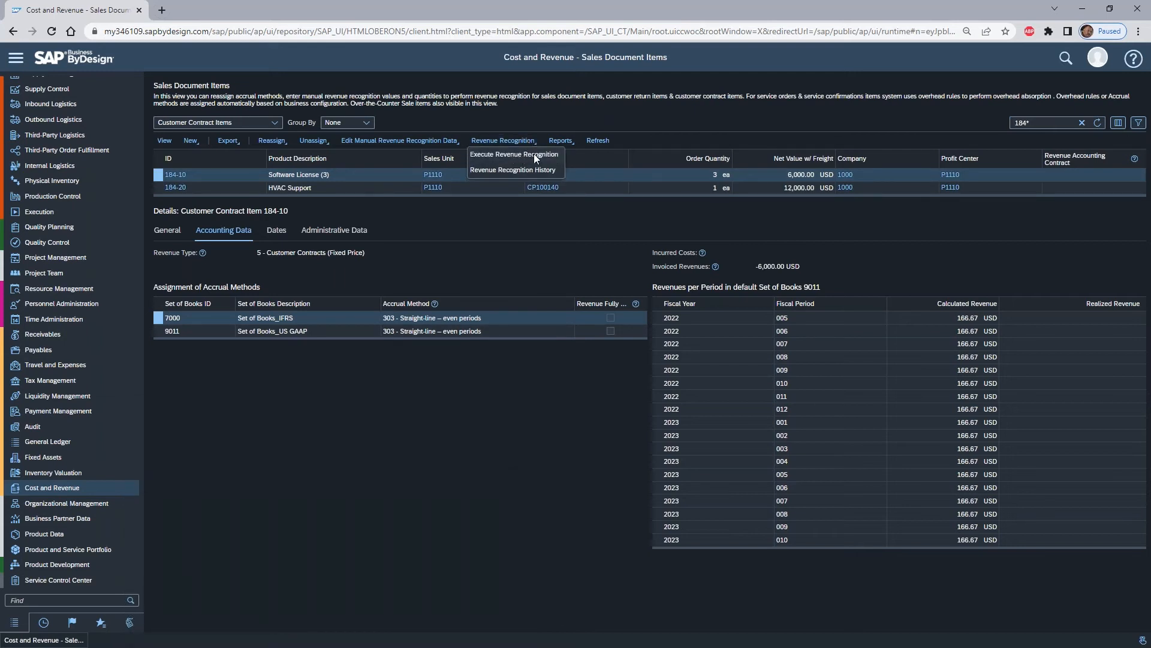
{"action": "left_click", "coordinate": [532, 154]}
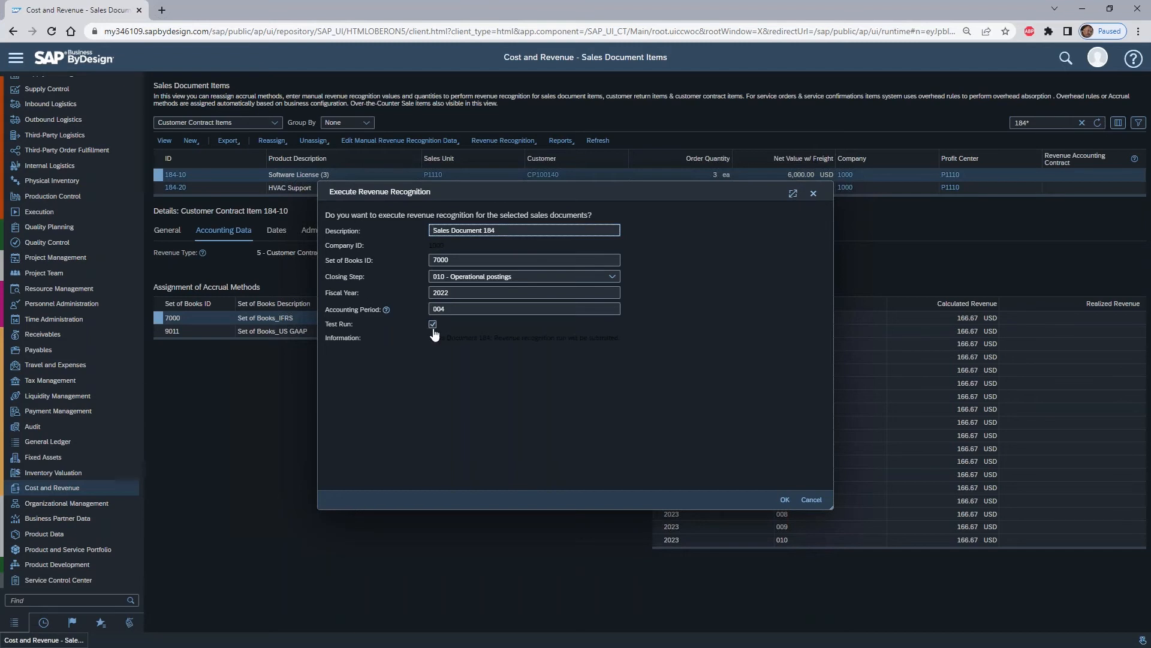
{"action": "left_click", "coordinate": [509, 255]}
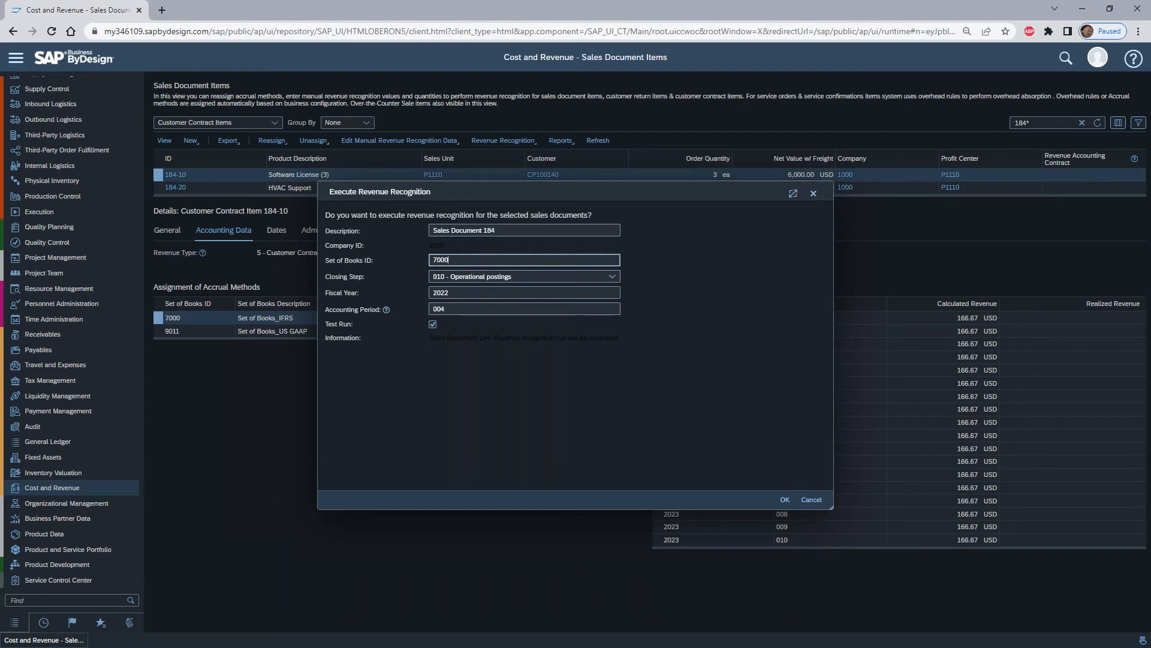
{"action": "left_click_drag", "start_coordinate": [465, 259], "coordinate": [408, 270]}
{"action": "key", "text": "BackSpace"}
{"action": "left_click", "coordinate": [491, 308]}
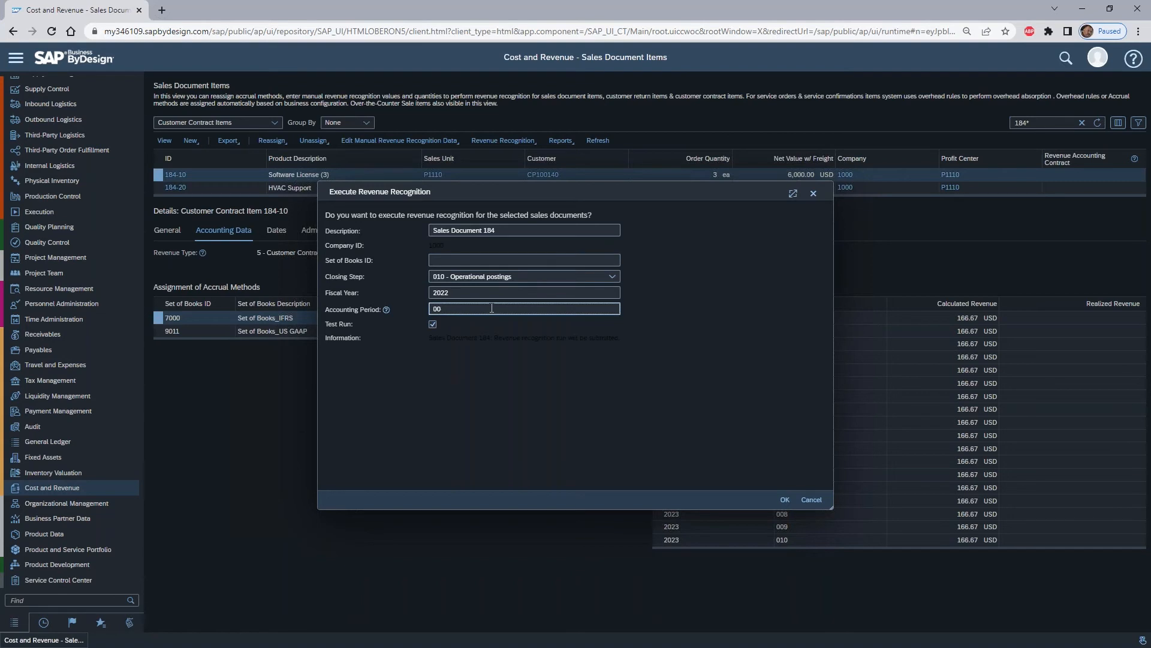
{"action": "type", "text": "5"}
{"action": "left_click", "coordinate": [784, 500]}
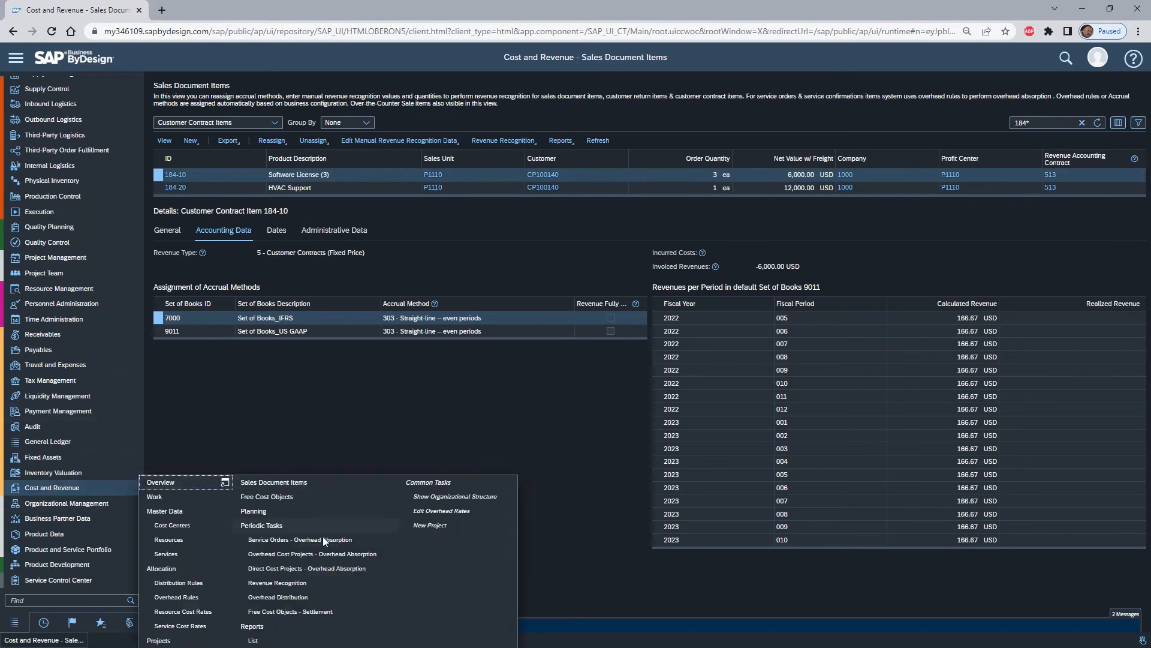
- List all revenue recognition runs and check the messages in the US GAAP log of the contract's test run
{"action": "left_click", "coordinate": [319, 584]}
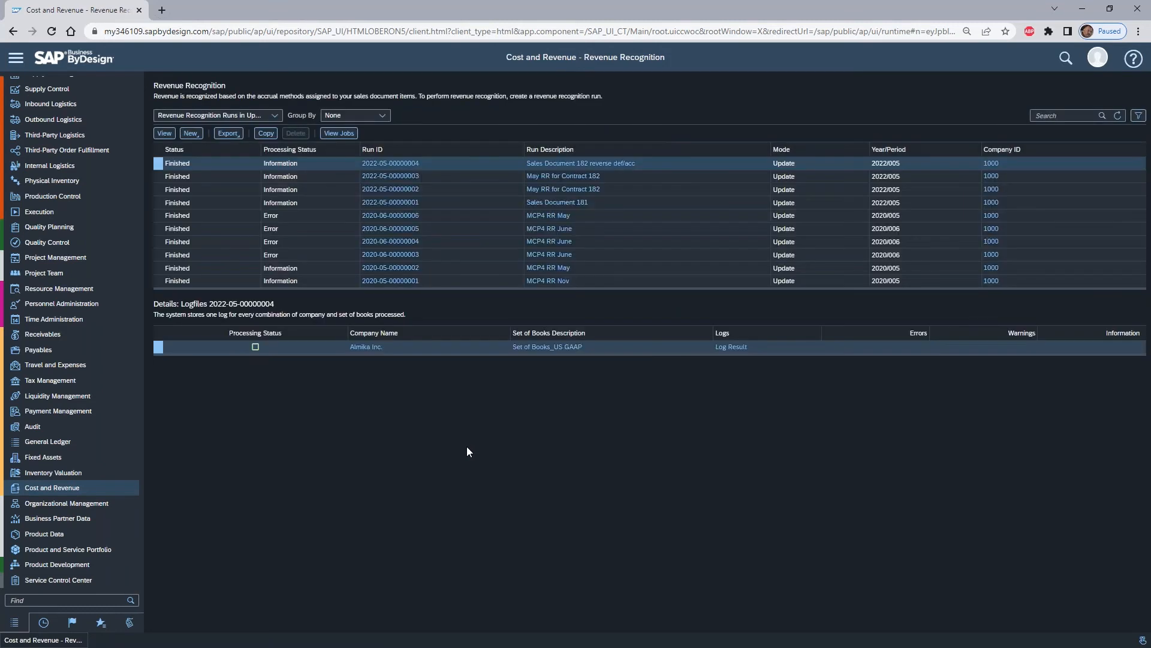
{"action": "left_click", "coordinate": [274, 117]}
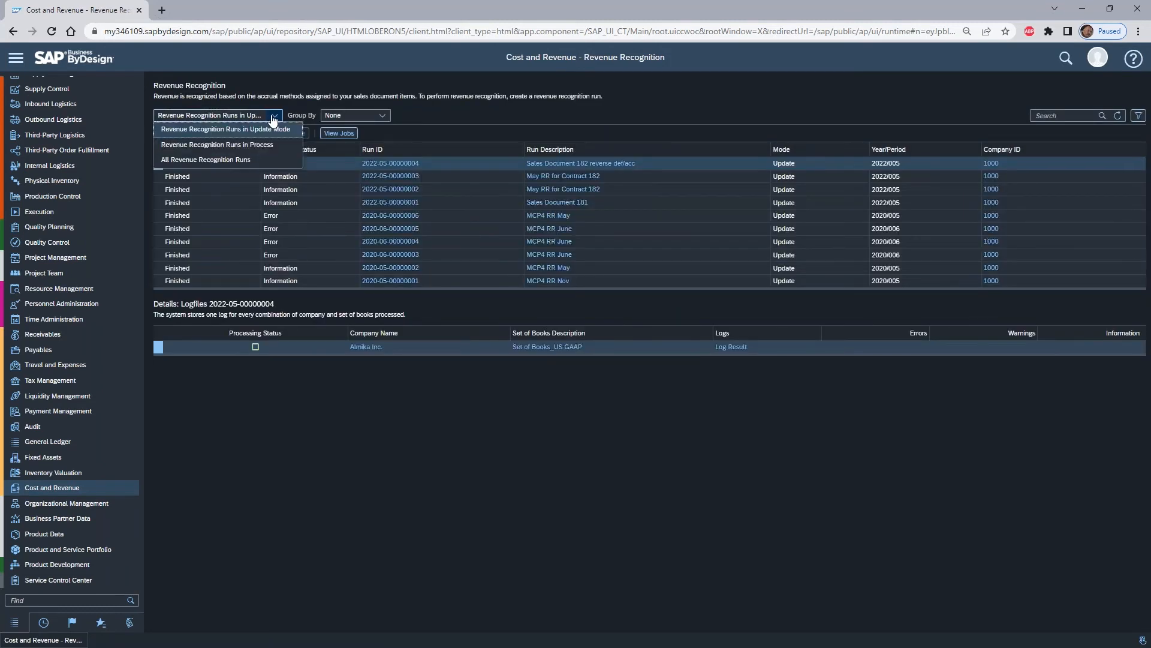
{"action": "left_click", "coordinate": [223, 161]}
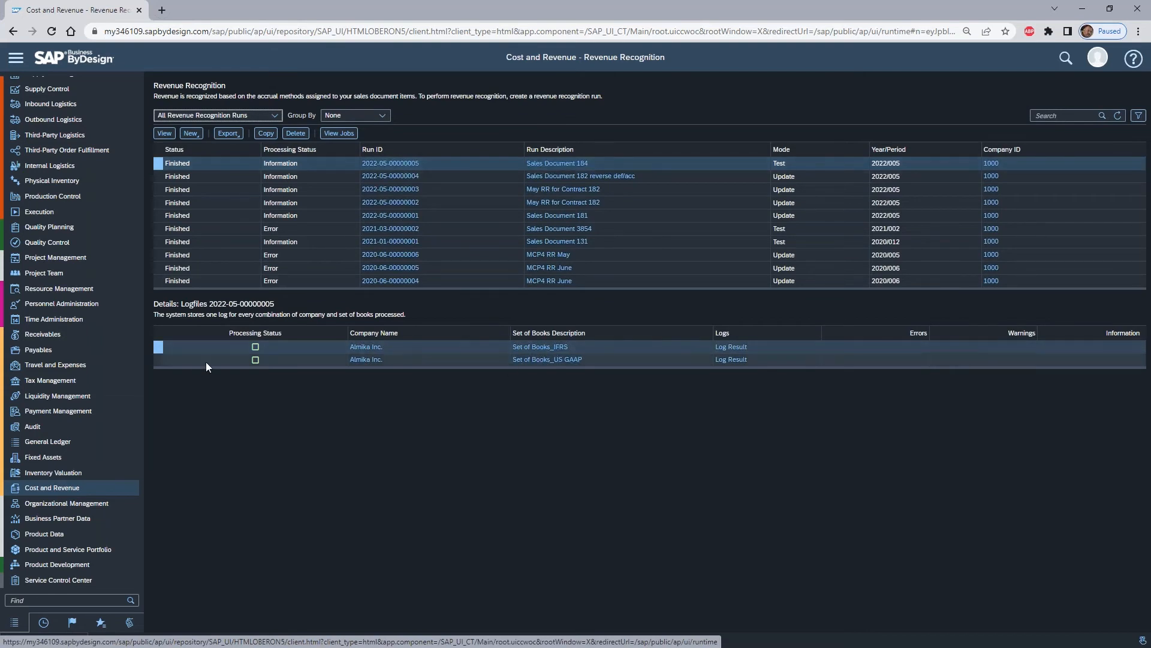
{"action": "left_click", "coordinate": [161, 359]}
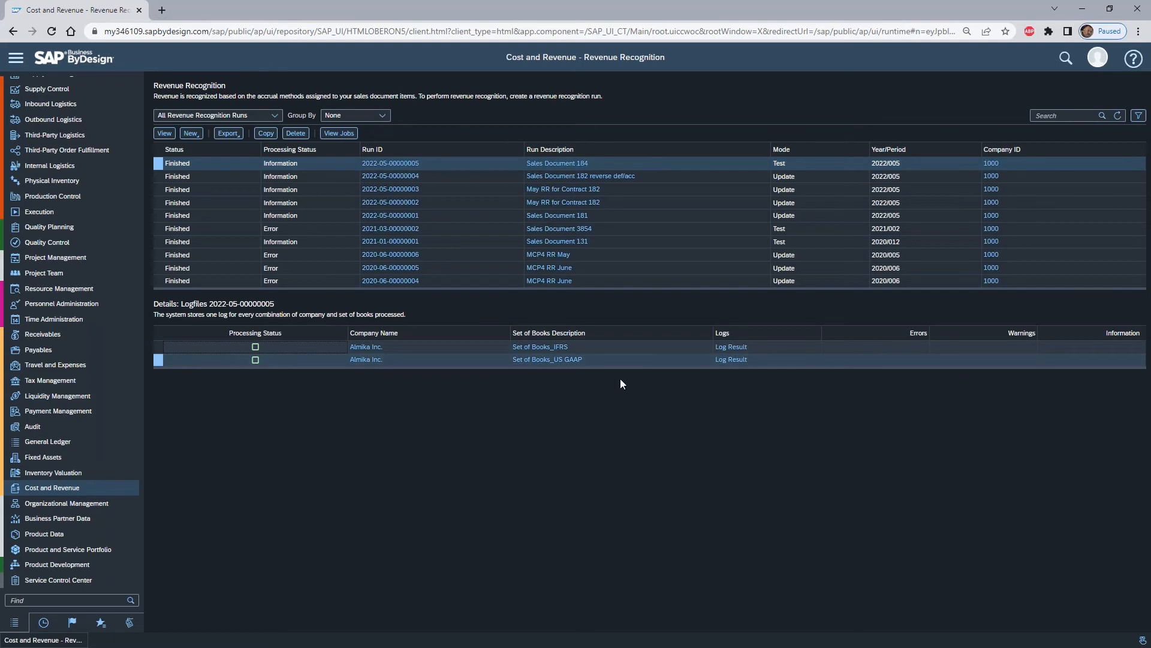
{"action": "left_click", "coordinate": [734, 361]}
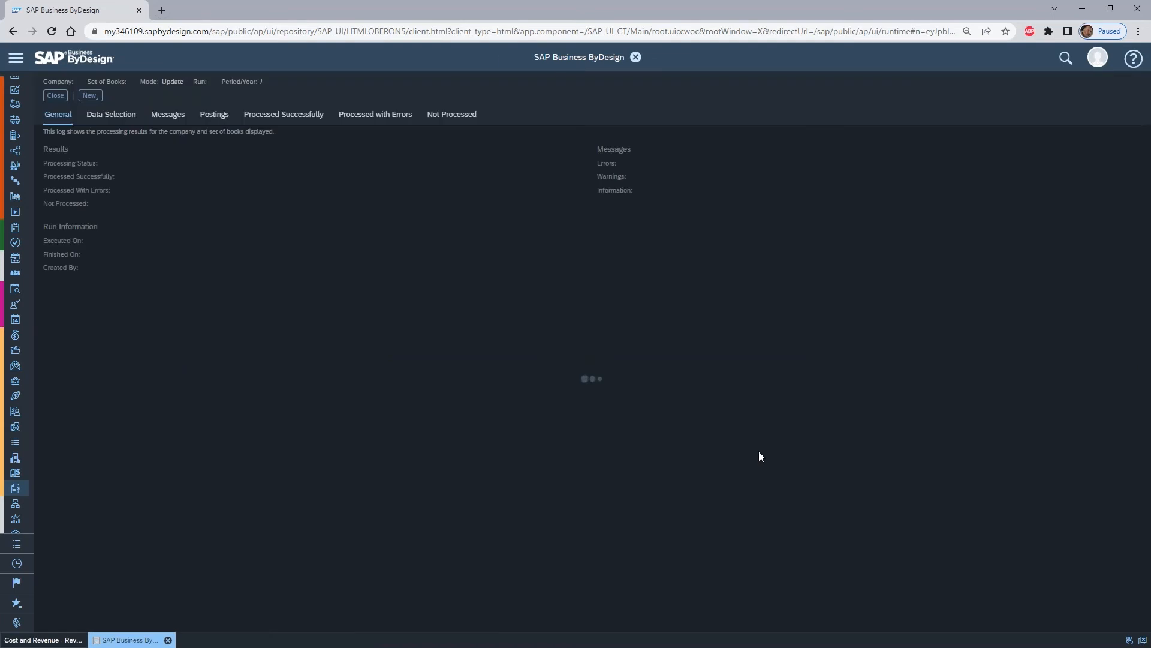
{"action": "left_click", "coordinate": [181, 118]}
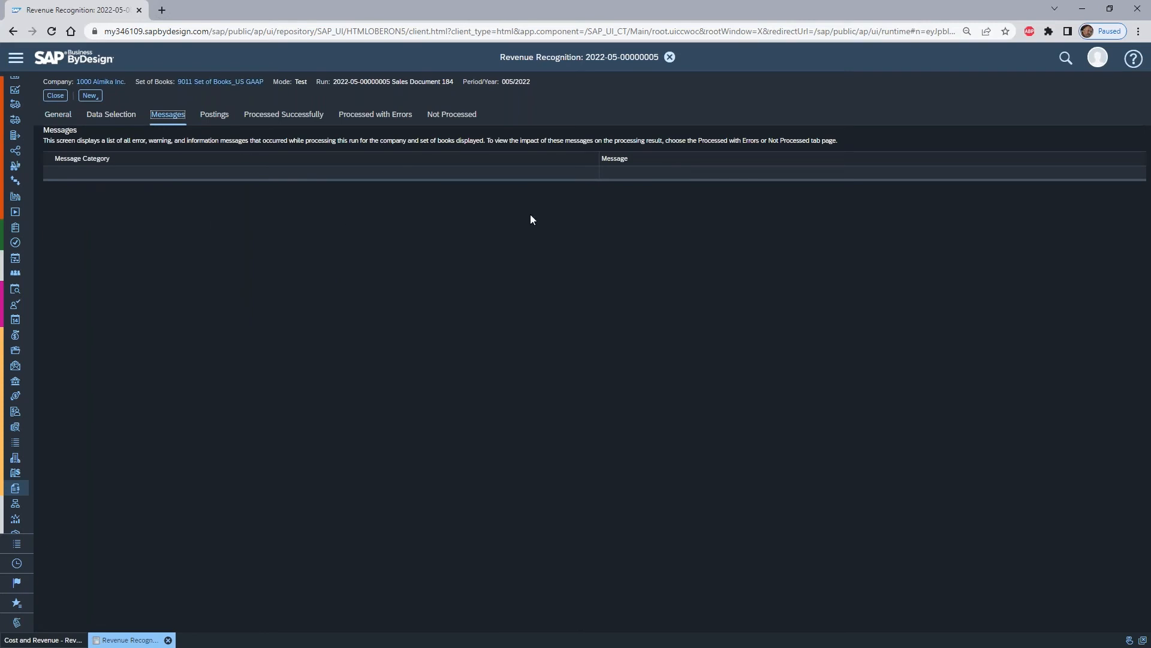
- Review the US GAAP test run's general ledger postings and its successfully processed time-based items, and close the log
{"action": "left_click", "coordinate": [214, 115]}
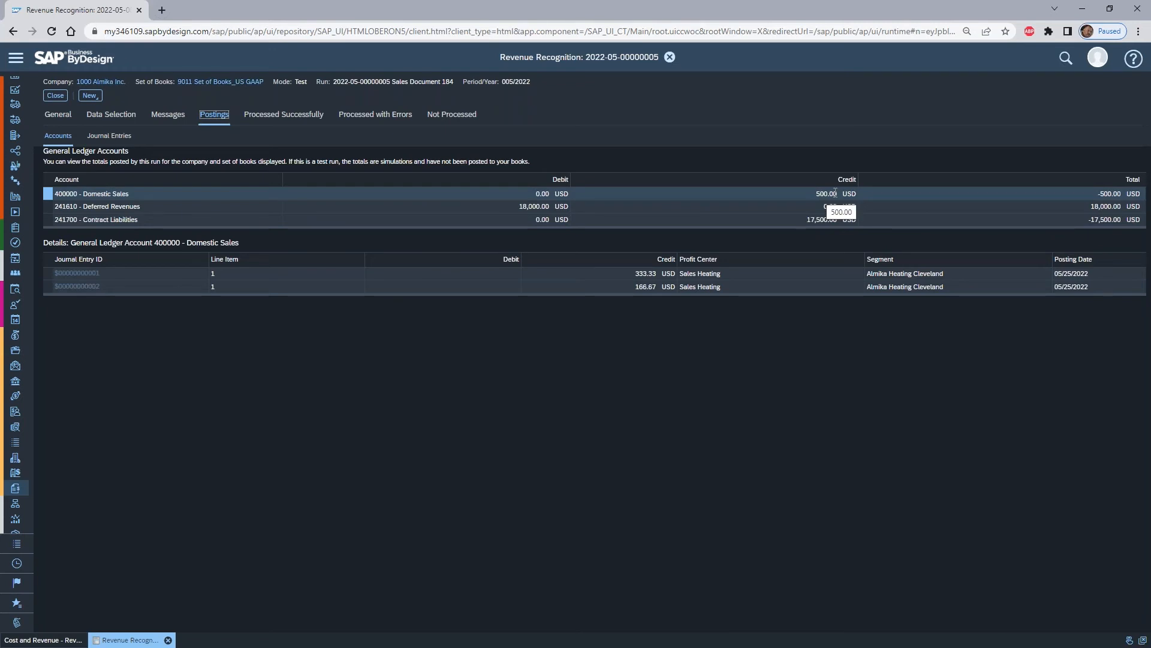
{"action": "left_click", "coordinate": [296, 122]}
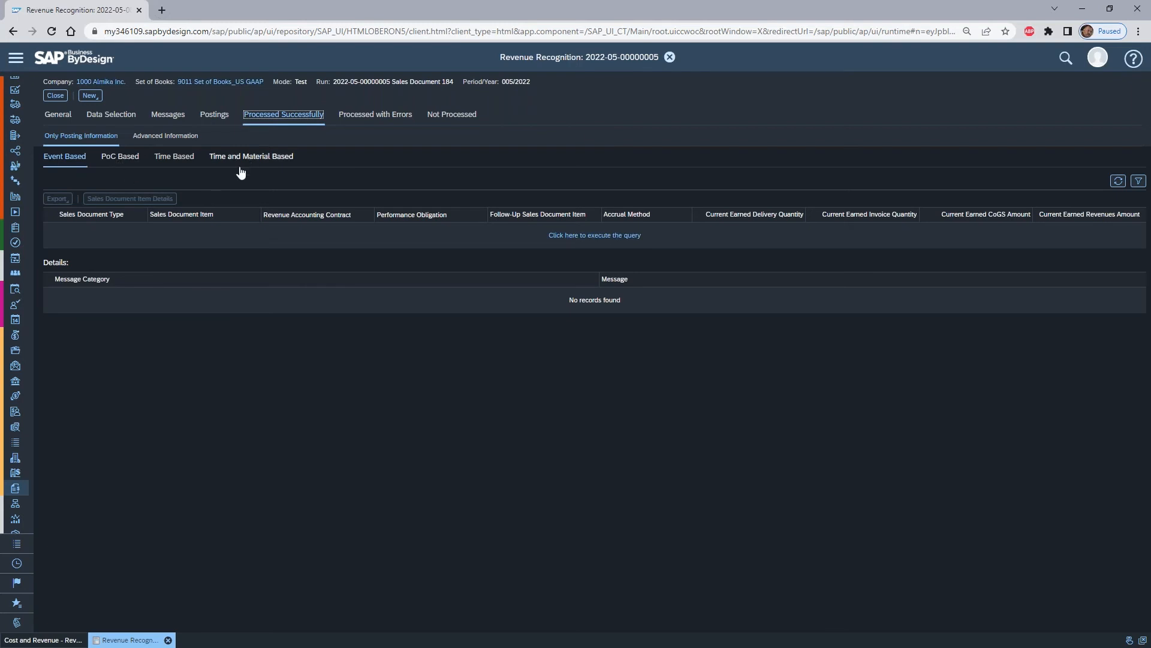
{"action": "left_click", "coordinate": [174, 157]}
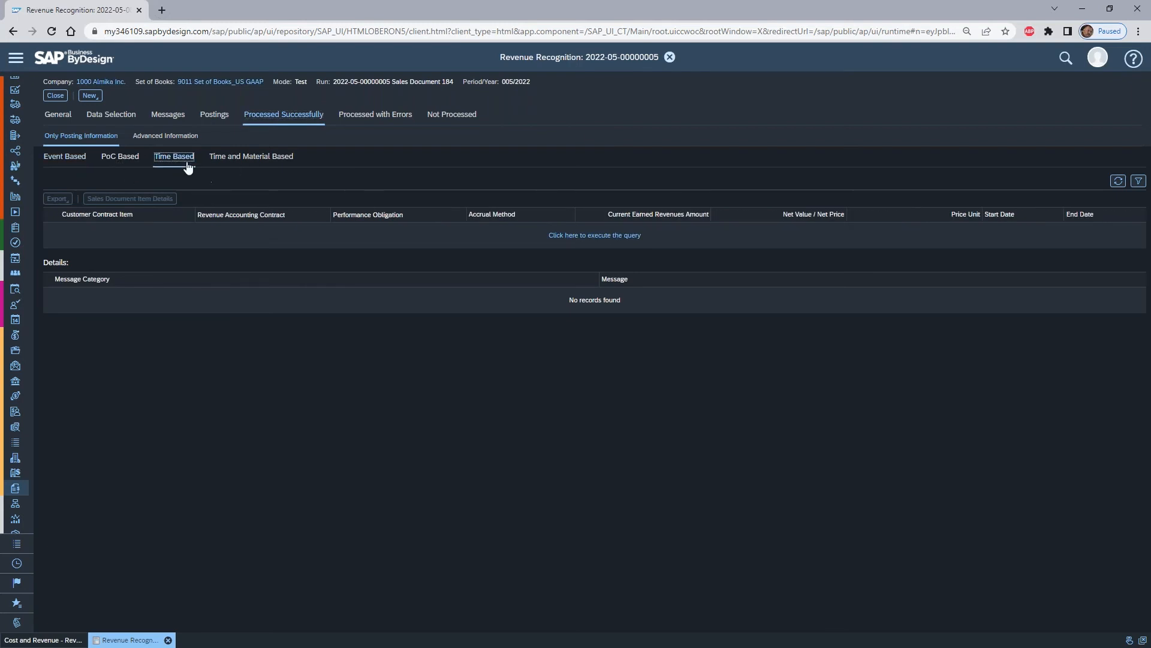
{"action": "left_click", "coordinate": [581, 237]}
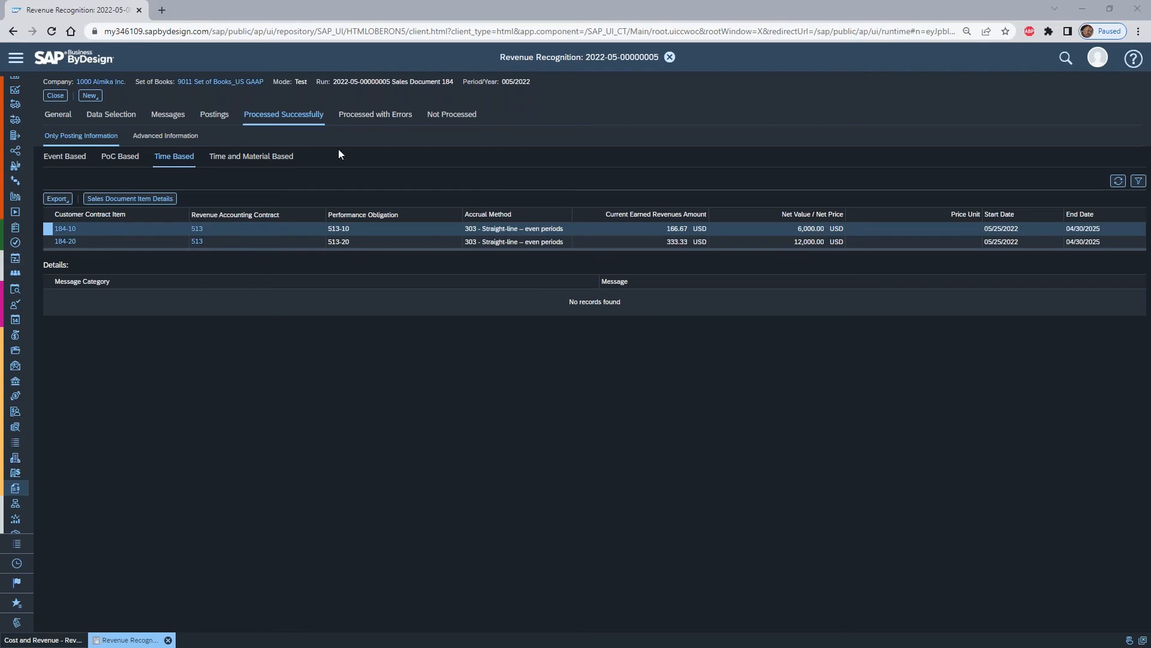
{"action": "left_click", "coordinate": [55, 97]}
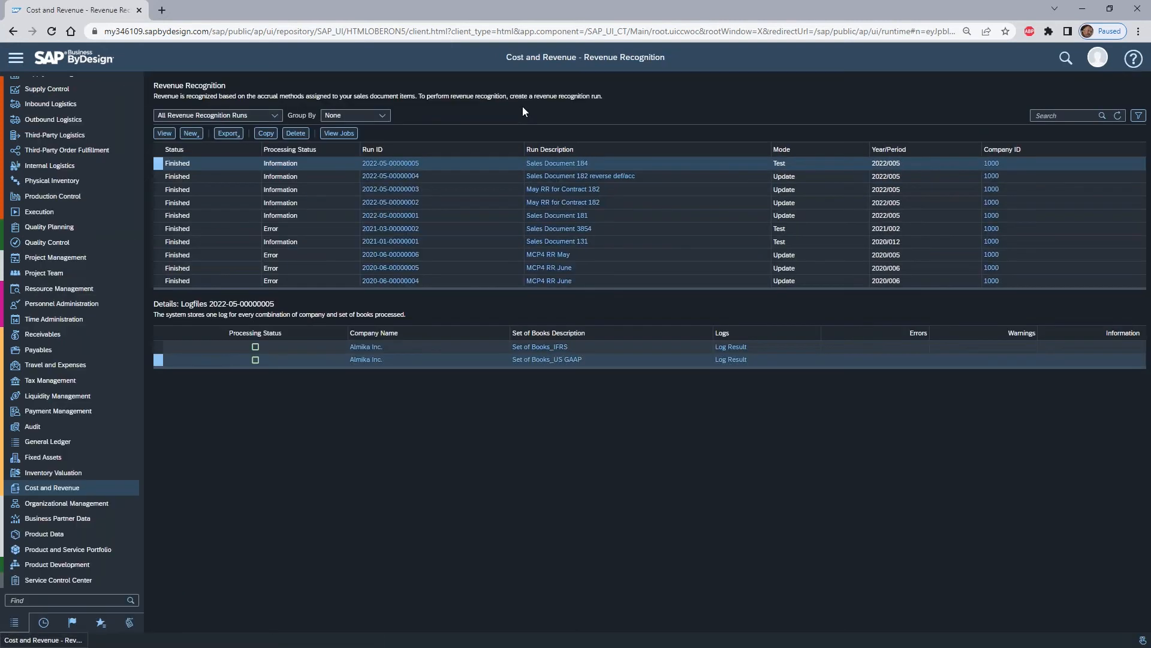
- Open the Cost and Revenue sales document items and search the customer contract items by the contract number with a trailing wildcard
{"action": "mouse_move", "coordinate": [88, 489]}
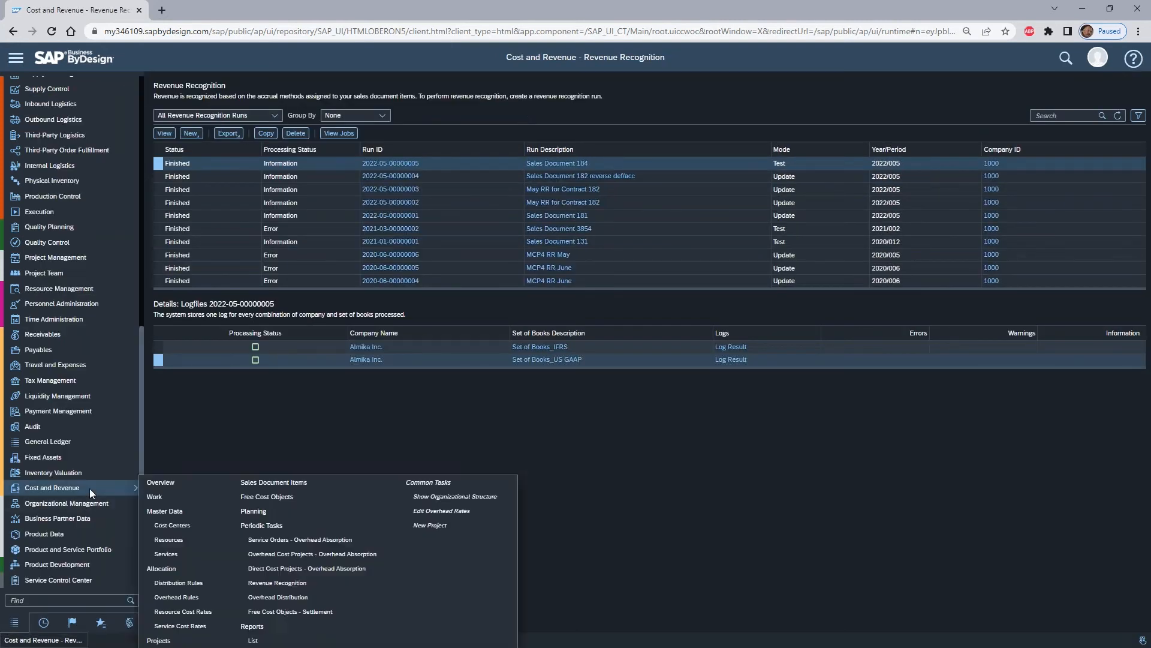
{"action": "left_click", "coordinate": [326, 481]}
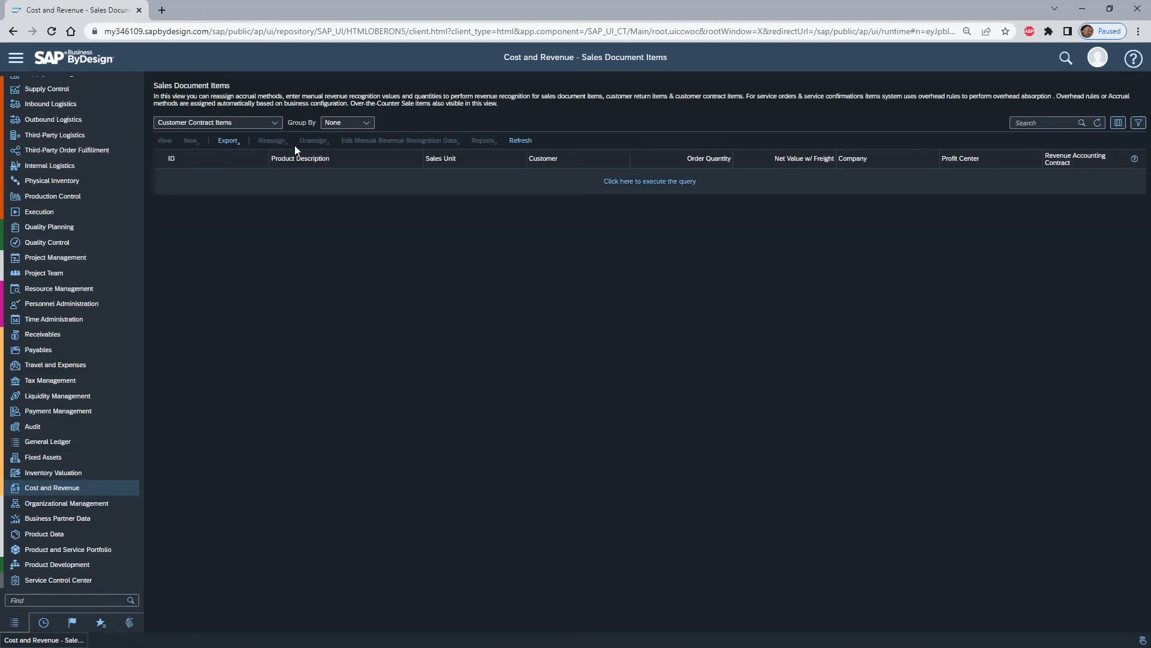
{"action": "left_click", "coordinate": [1053, 123]}
{"action": "type", "text": "184*"}
{"action": "key", "text": "Return"}
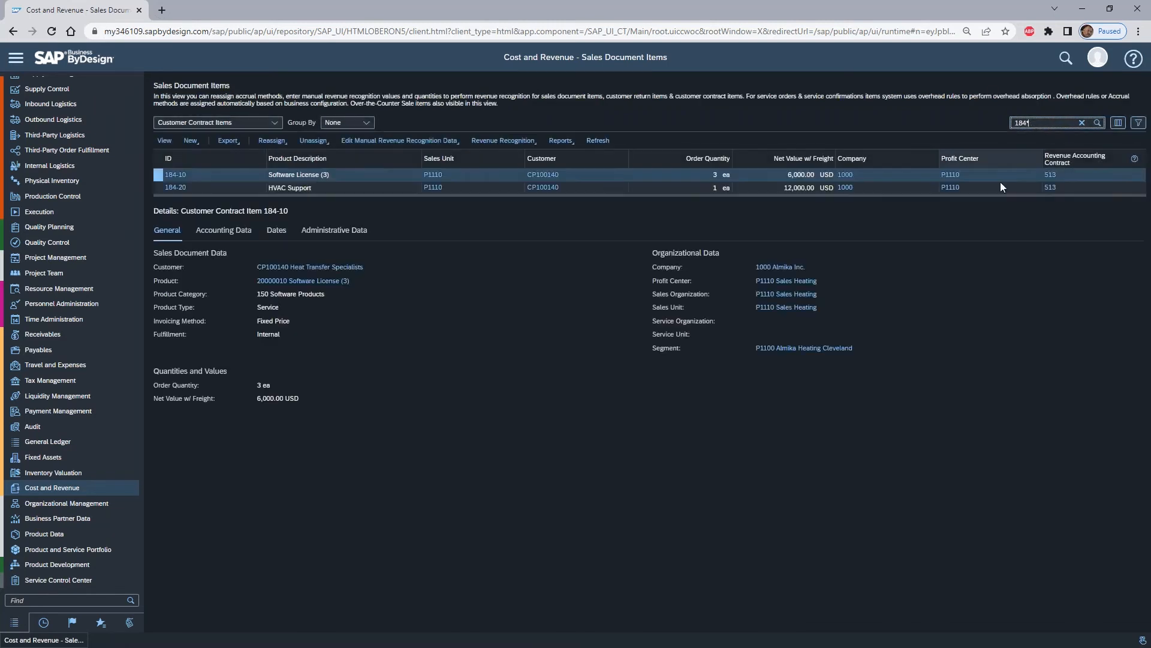
- Show the accounting data of the Software License item, compare its sets of books, and enlarge the revenues per period table
{"action": "left_click", "coordinate": [222, 231]}
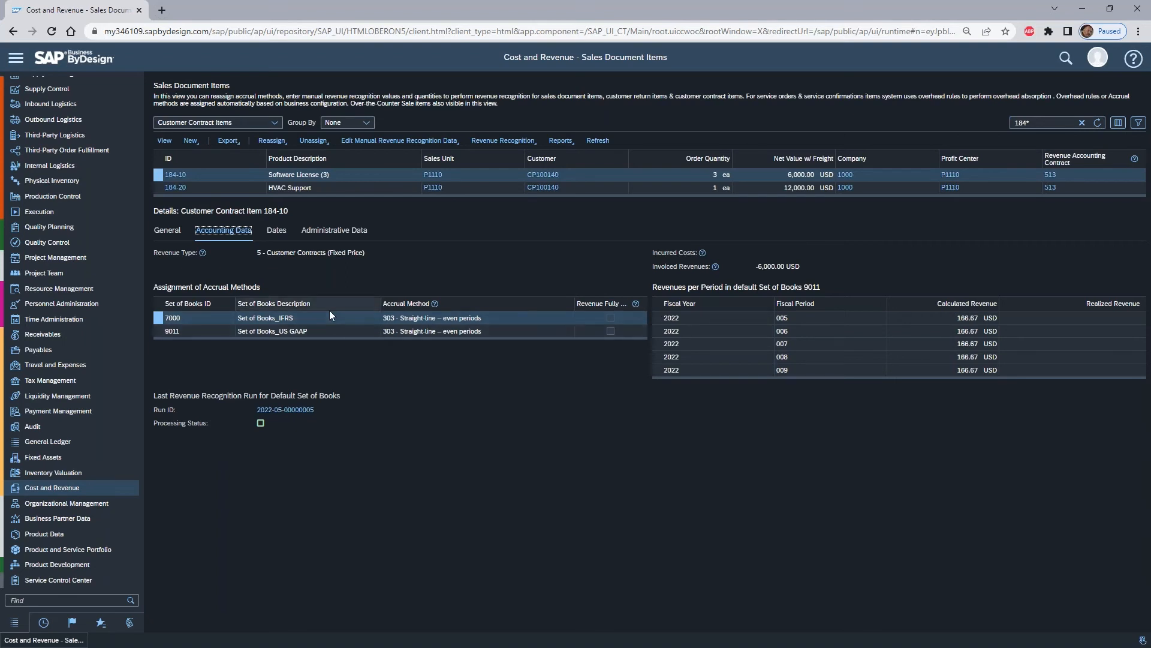
{"action": "left_click", "coordinate": [157, 331]}
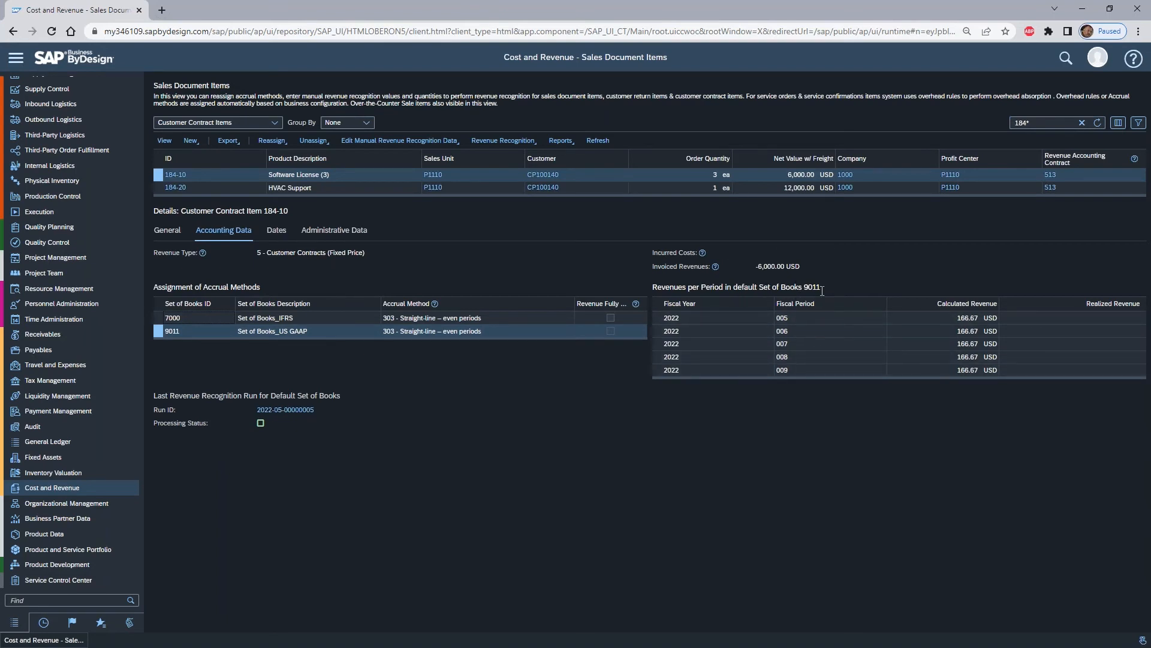
{"action": "left_click", "coordinate": [157, 317]}
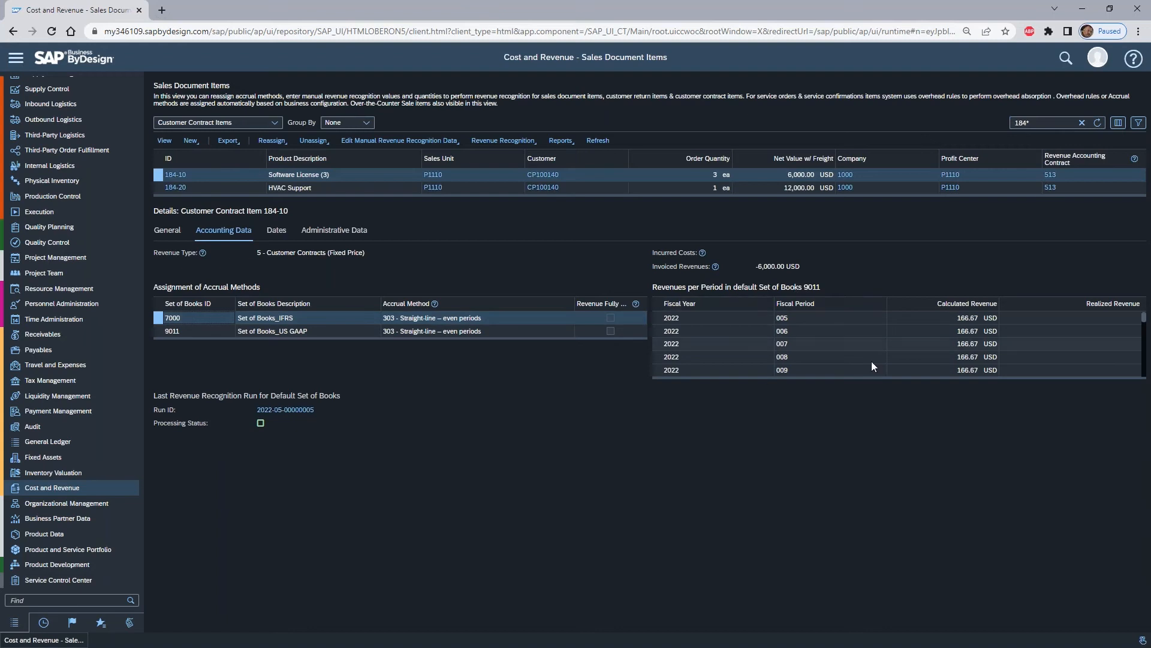
{"action": "left_click_drag", "start_coordinate": [913, 377], "coordinate": [913, 534]}
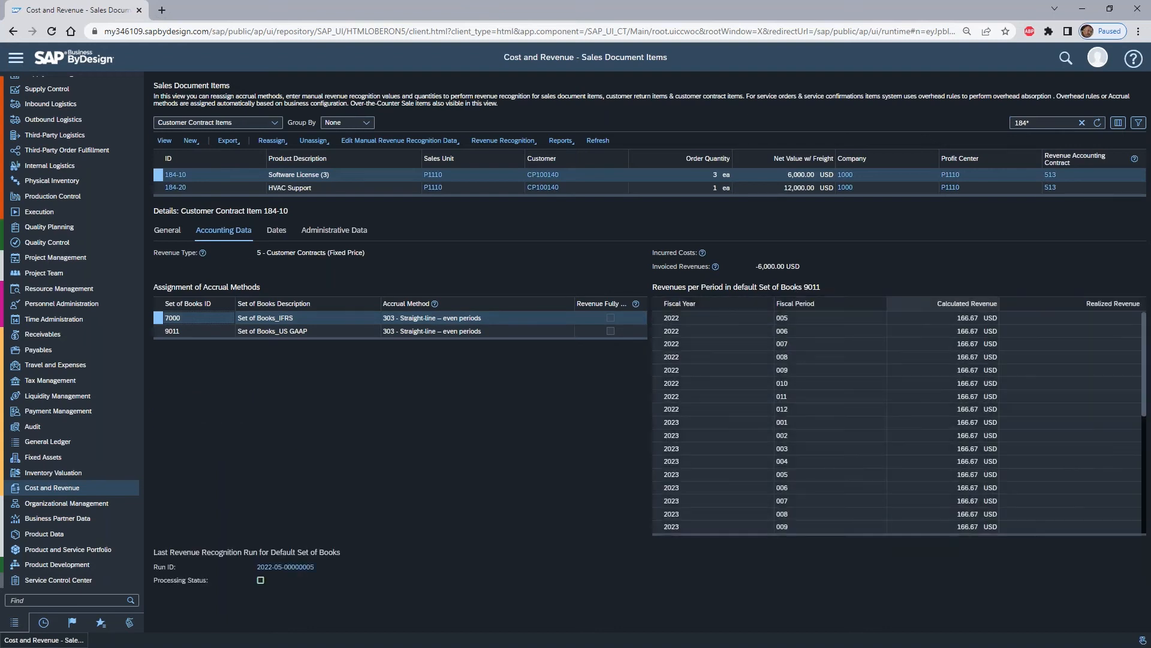
- Reassign the Software License item's US GAAP accrual method to 302 - Straight-line – exact days and check its revenues per period
{"action": "left_click", "coordinate": [157, 331]}
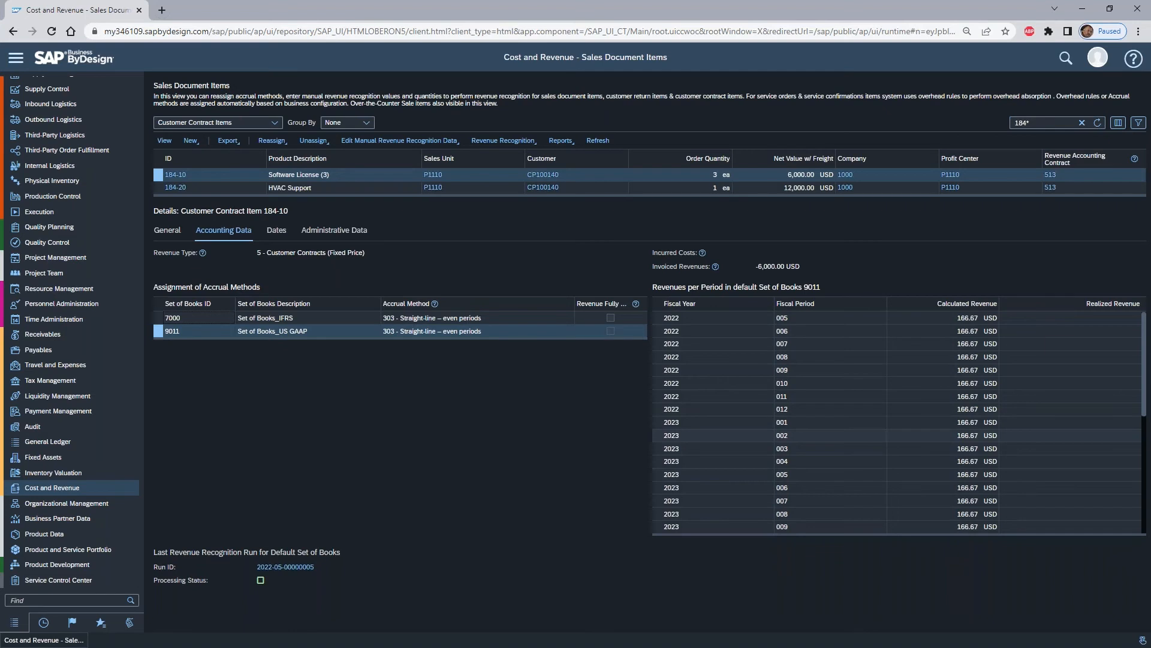
{"action": "left_click", "coordinate": [286, 145]}
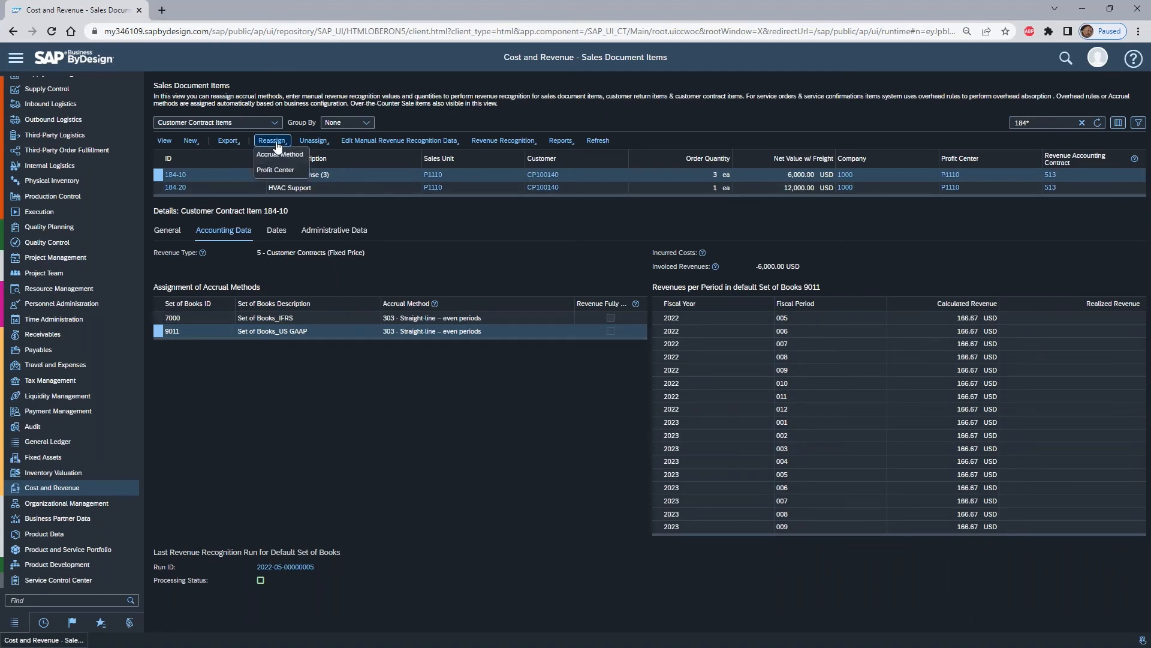
{"action": "left_click", "coordinate": [277, 155]}
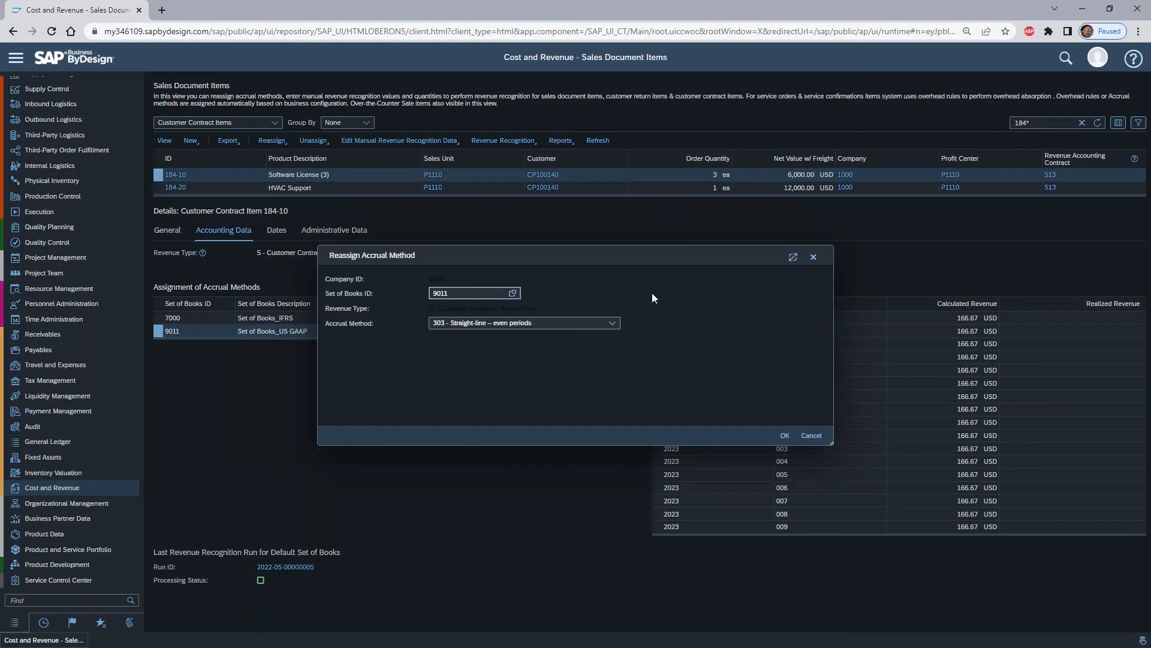
{"action": "left_click", "coordinate": [613, 323]}
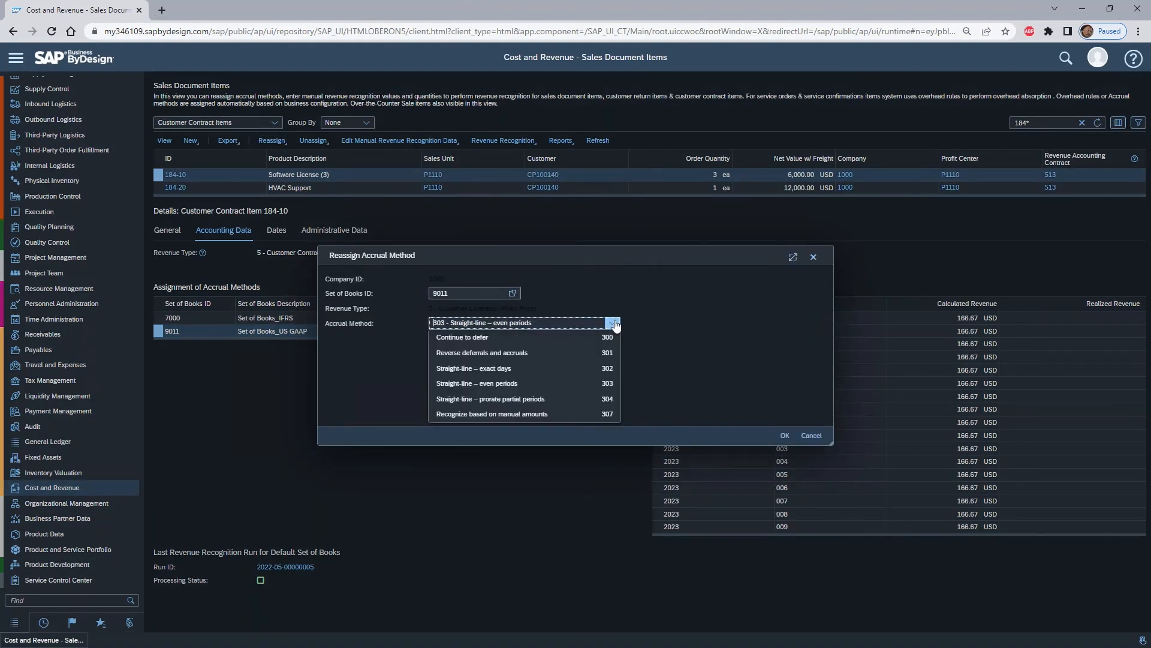
{"action": "left_click", "coordinate": [524, 369]}
{"action": "left_click", "coordinate": [785, 436]}
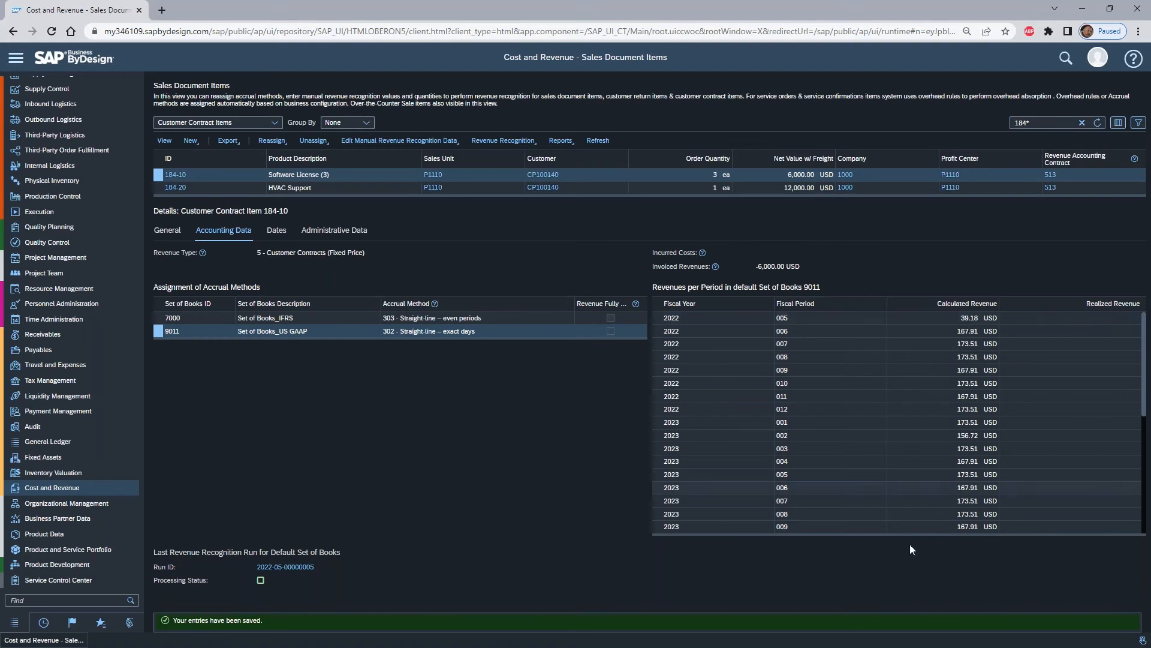
{"action": "scroll", "coordinate": [1042, 394], "scroll_direction": "down", "scroll_amount": 5}
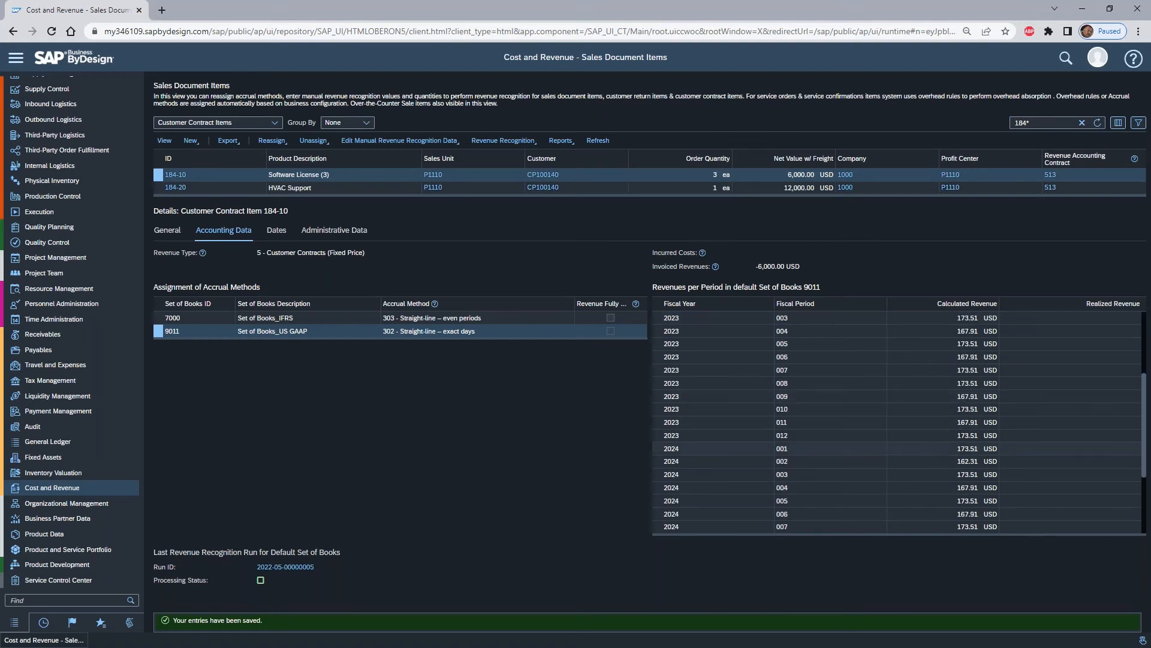
{"action": "scroll", "coordinate": [900, 423], "scroll_direction": "down", "scroll_amount": 2}
{"action": "scroll", "coordinate": [847, 421], "scroll_direction": "up", "scroll_amount": 5}
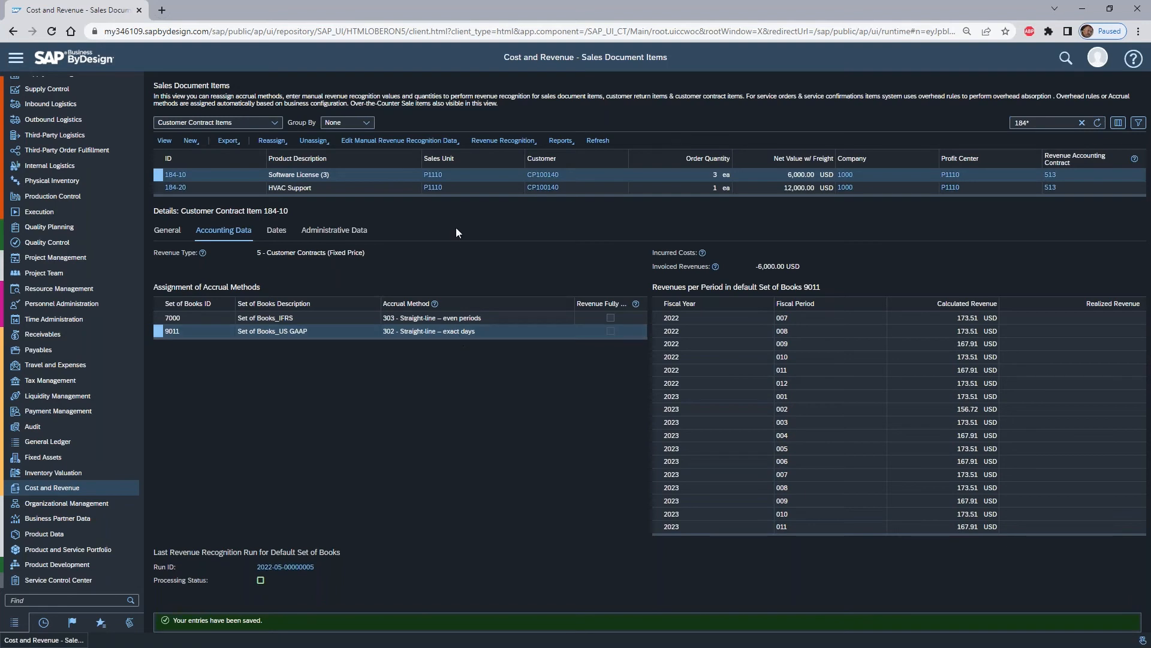
- Reassign the Software License item's accrual method for set of books 9011 to 304 - Straight-line – prorate partial periods
{"action": "left_click", "coordinate": [272, 140]}
{"action": "left_click", "coordinate": [279, 155]}
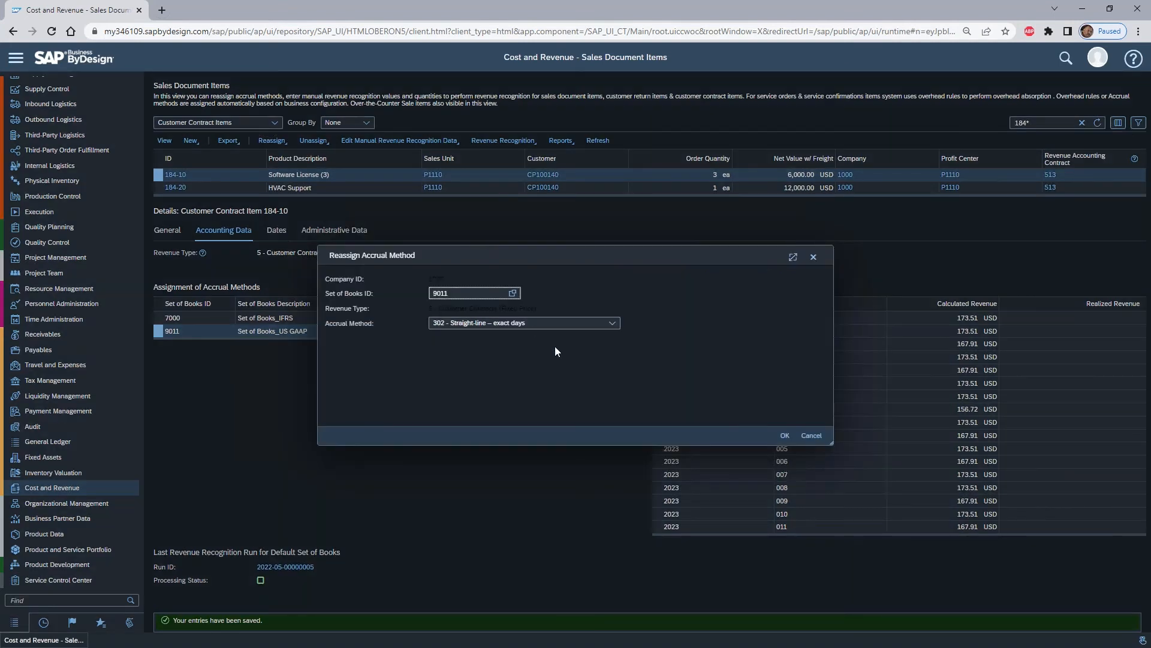
{"action": "left_click", "coordinate": [612, 323]}
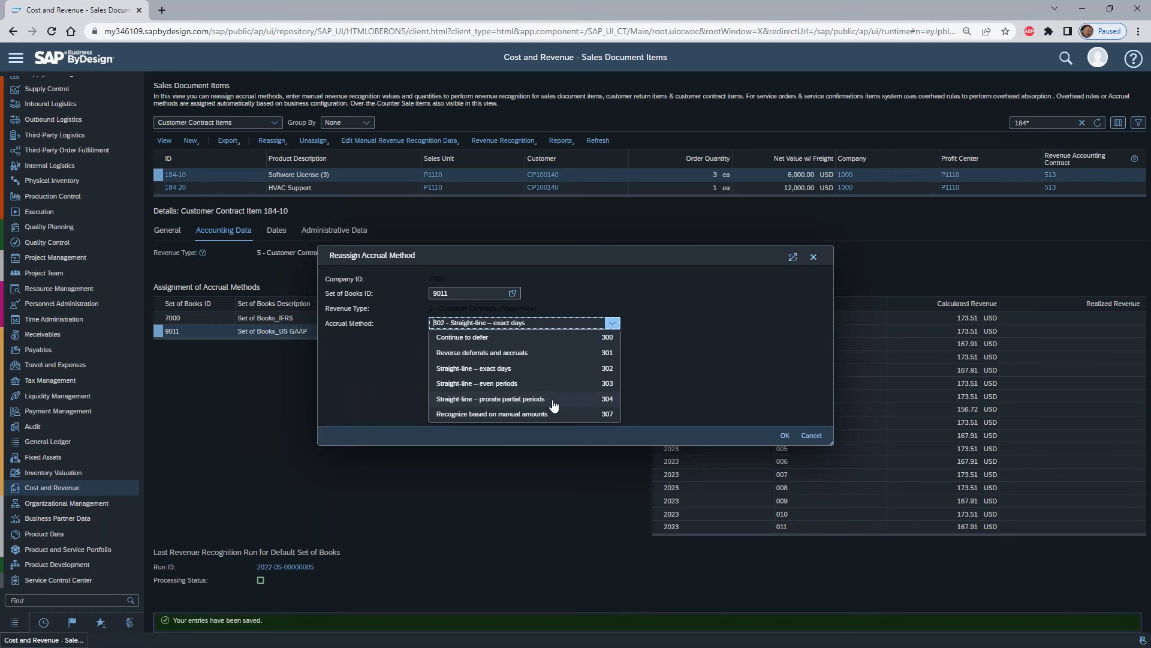
{"action": "left_click", "coordinate": [553, 399]}
{"action": "left_click", "coordinate": [784, 436]}
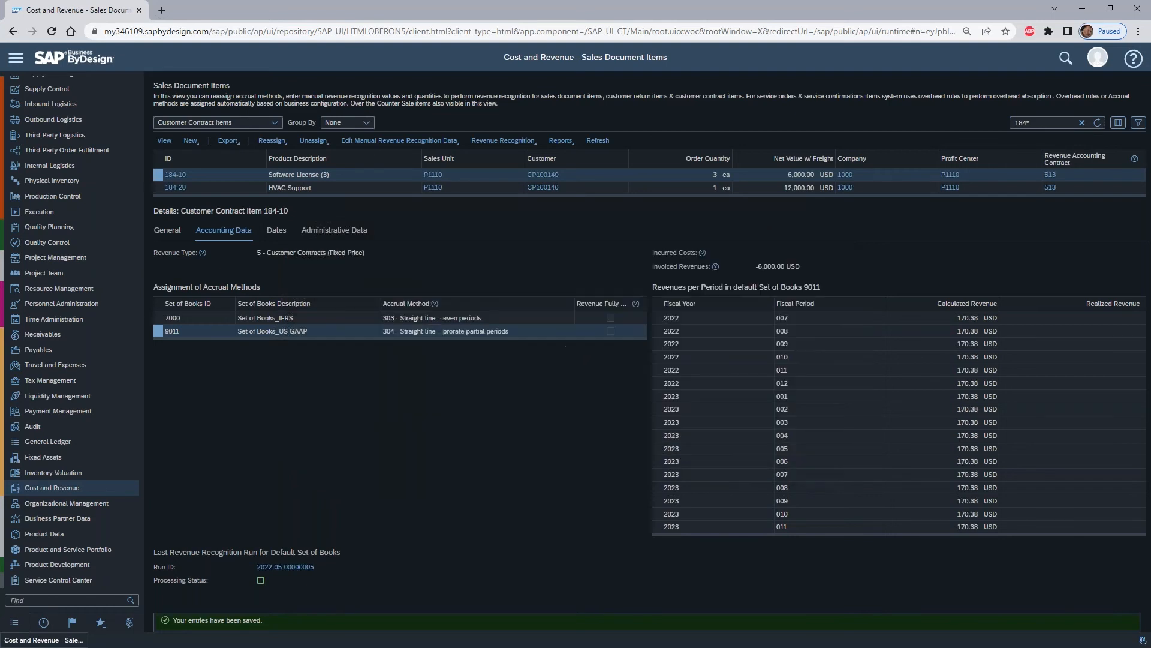
- Examine the Software License item's calculated revenue from the first to the last period under the prorated method
{"action": "scroll", "coordinate": [821, 342], "scroll_direction": "up", "scroll_amount": 2}
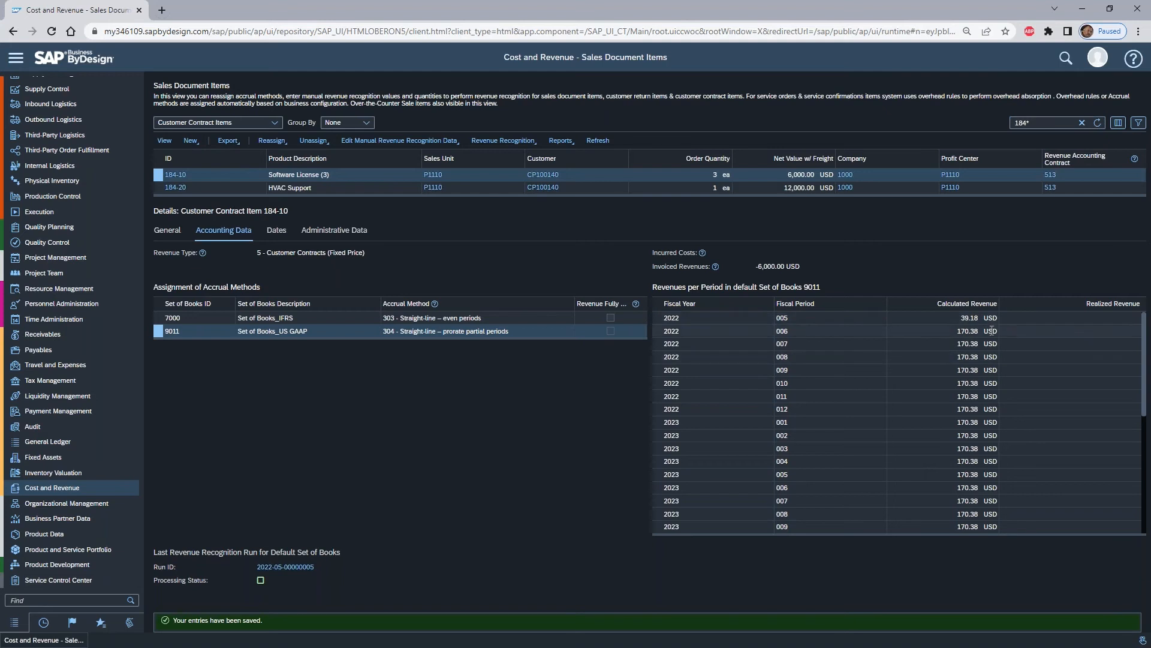
{"action": "scroll", "coordinate": [941, 476], "scroll_direction": "down", "scroll_amount": 2}
{"action": "scroll", "coordinate": [940, 475], "scroll_direction": "down", "scroll_amount": 6}
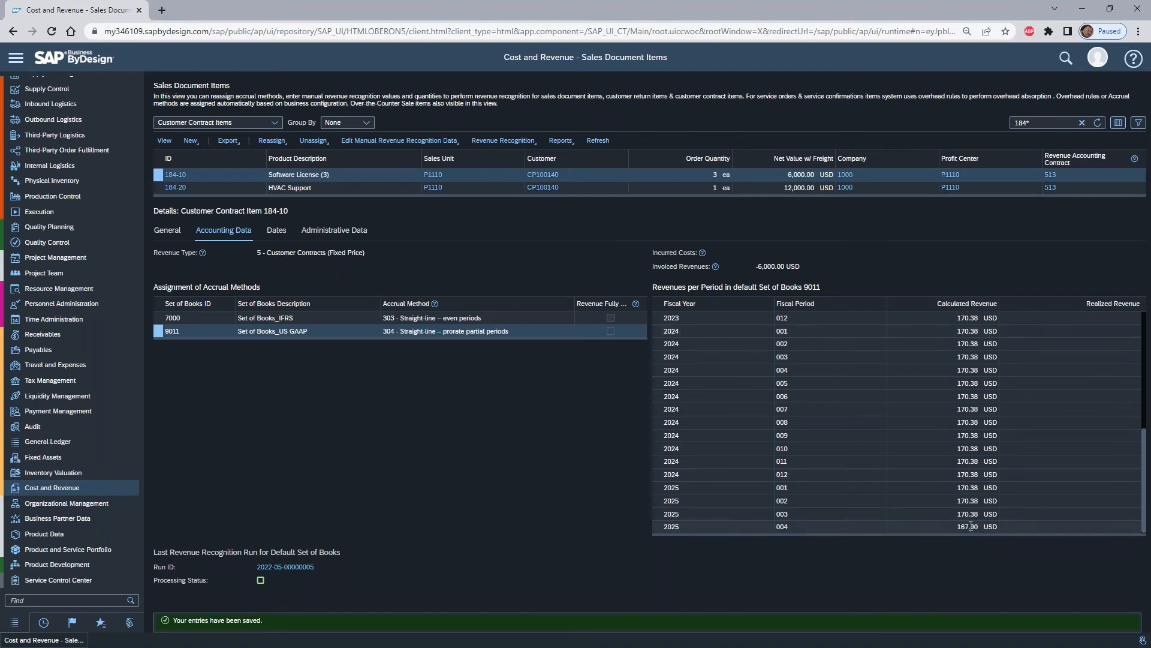
{"action": "scroll", "coordinate": [984, 514], "scroll_direction": "up", "scroll_amount": 2}
{"action": "scroll", "coordinate": [983, 513], "scroll_direction": "up", "scroll_amount": 4}
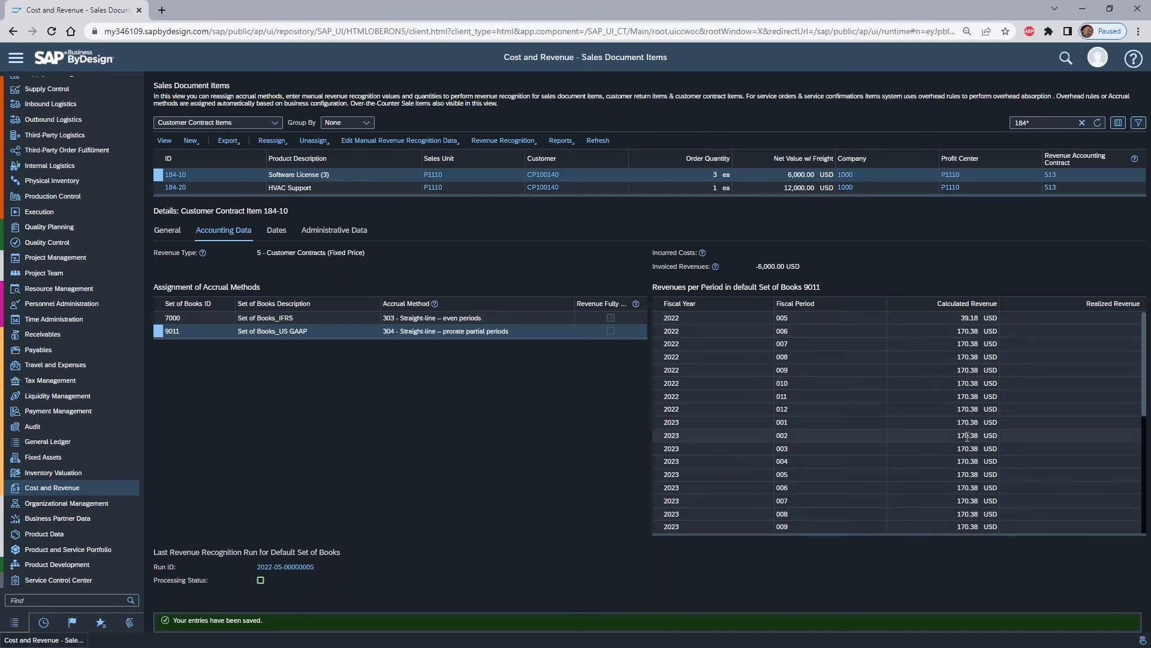
{"action": "scroll", "coordinate": [967, 436], "scroll_direction": "down", "scroll_amount": 6}
{"action": "scroll", "coordinate": [966, 436], "scroll_direction": "up", "scroll_amount": 3}
{"action": "scroll", "coordinate": [966, 435], "scroll_direction": "up", "scroll_amount": 3}
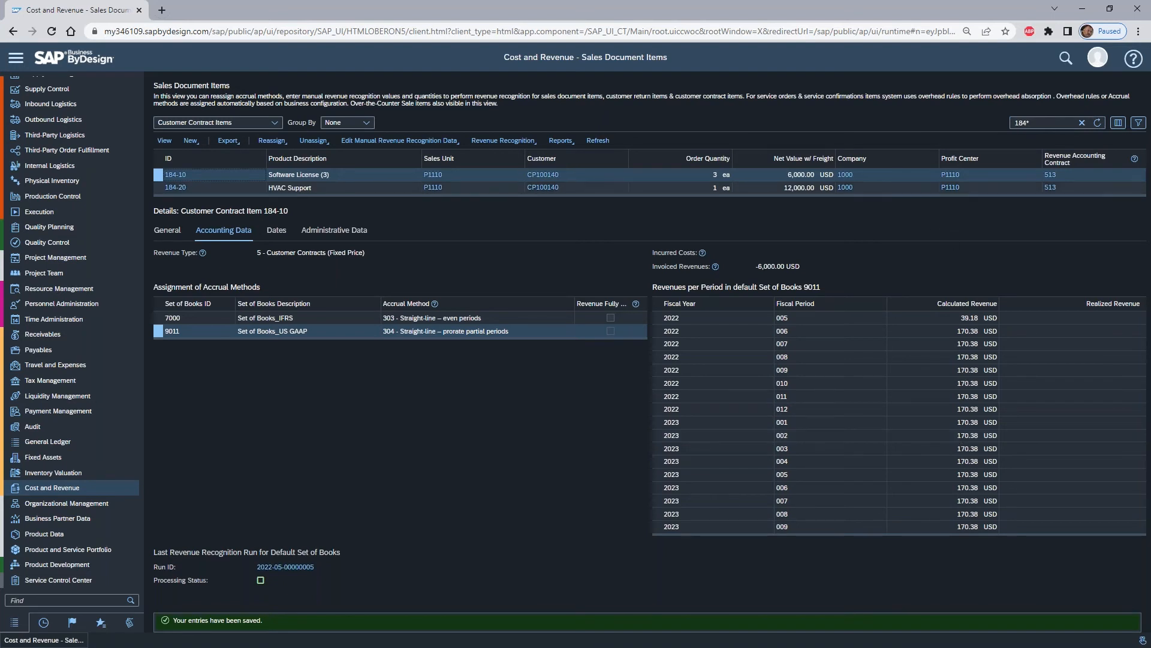
- Reassign the HVAC Support item's accrual method for set of books 9011 to 300 - Continue to defer
{"action": "left_click", "coordinate": [158, 187]}
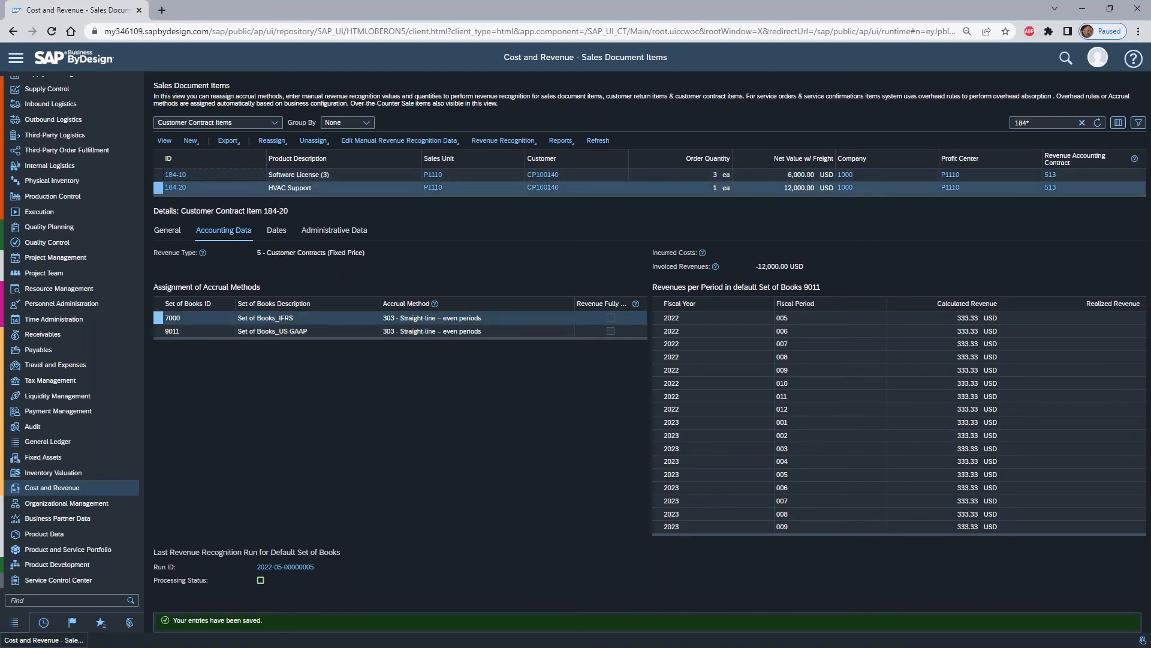
{"action": "left_click", "coordinate": [159, 331]}
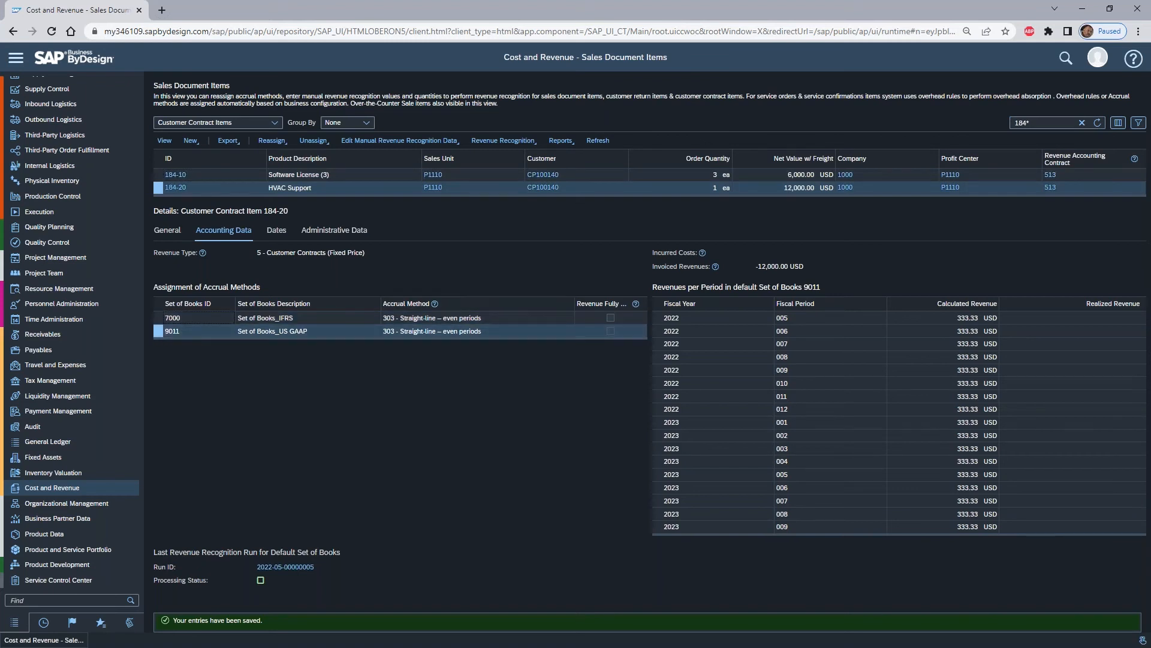
{"action": "left_click", "coordinate": [329, 142]}
{"action": "left_click", "coordinate": [271, 140]}
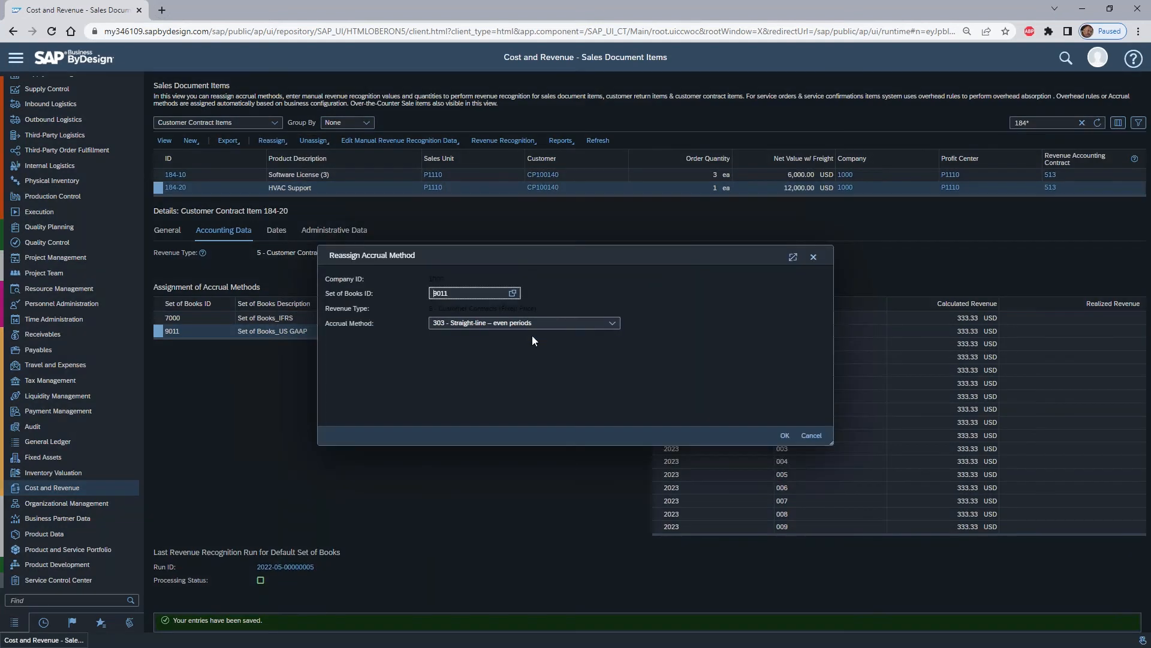
{"action": "left_click", "coordinate": [611, 323]}
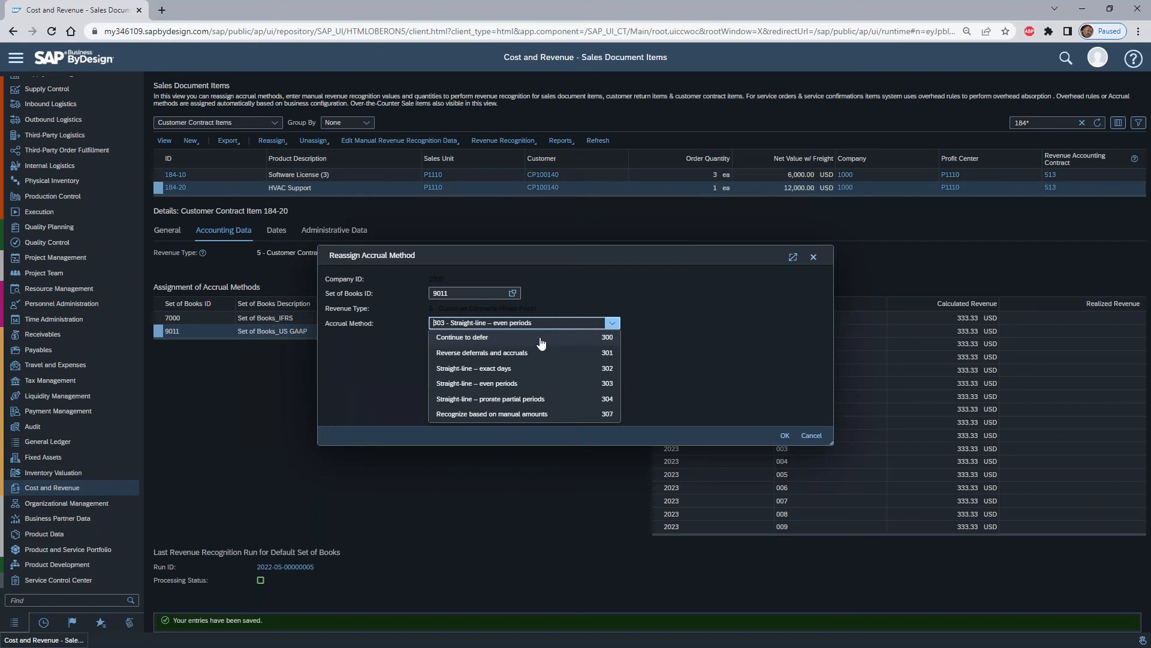
{"action": "left_click", "coordinate": [499, 341]}
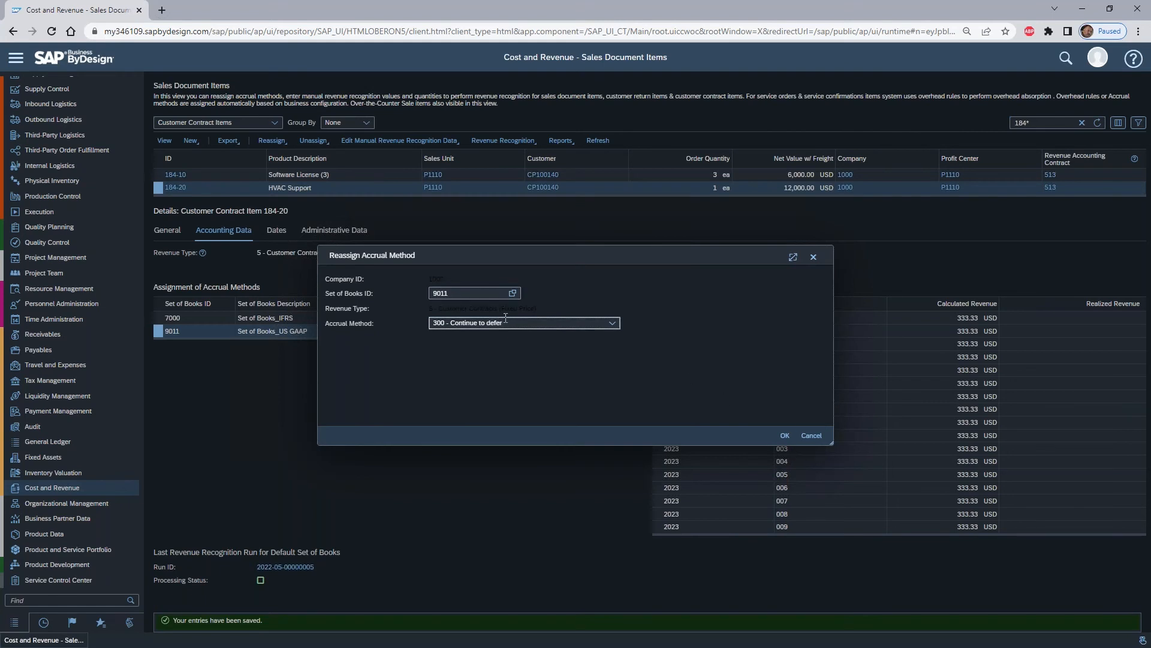
{"action": "left_click", "coordinate": [786, 436]}
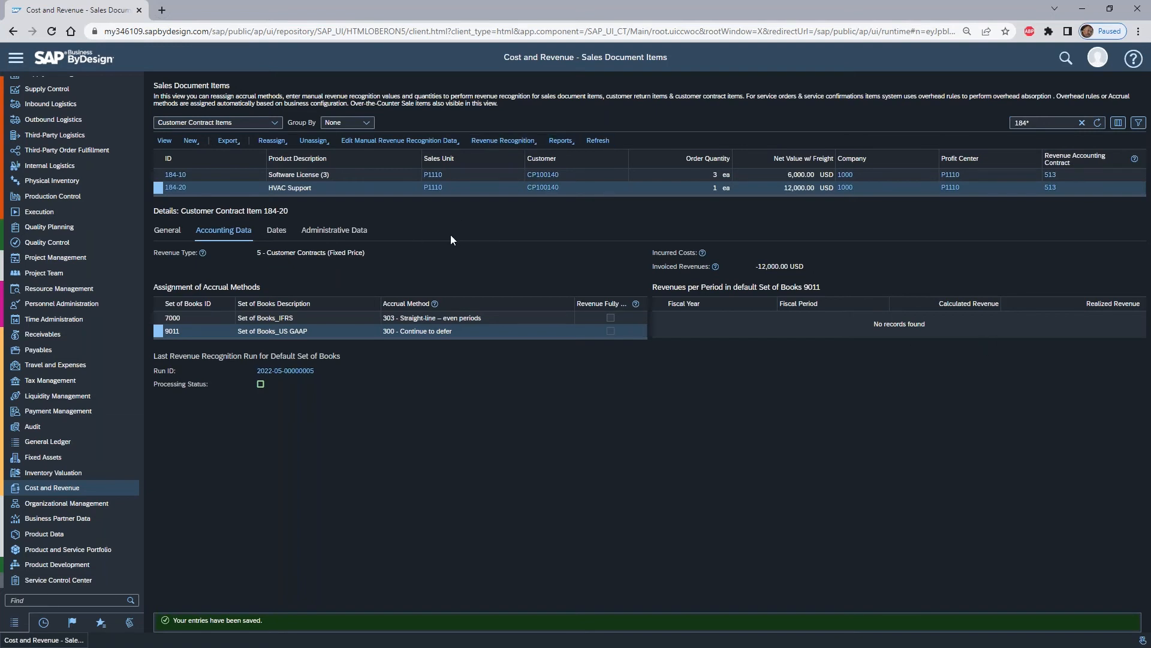
{"action": "left_click", "coordinate": [522, 143]}
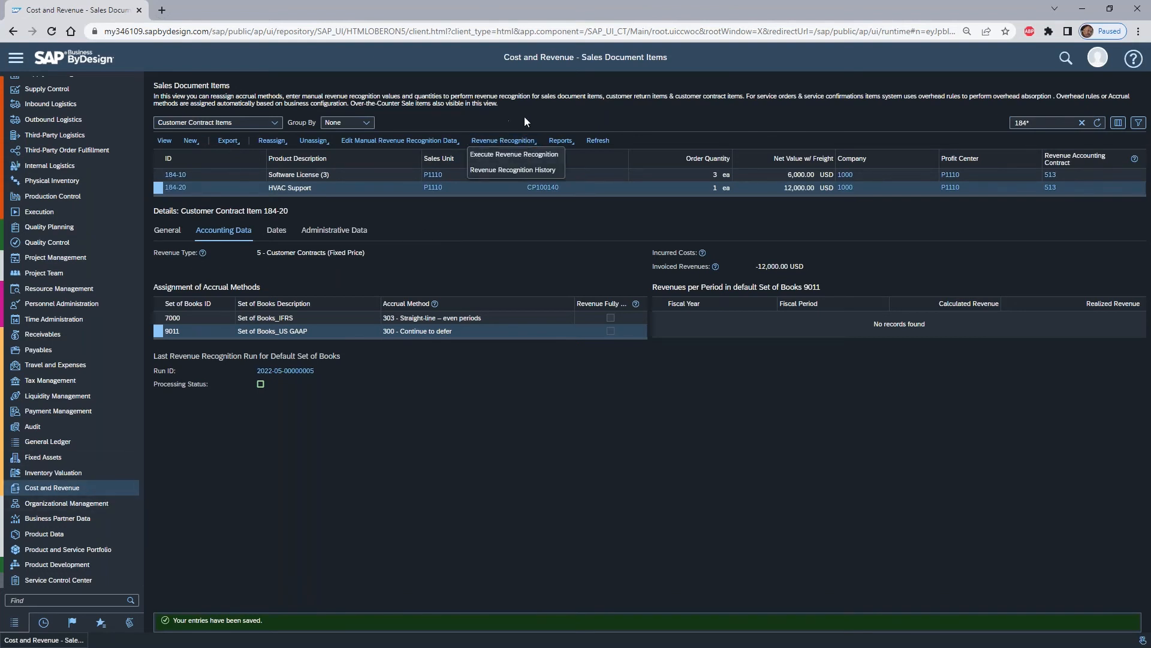
{"action": "left_click", "coordinate": [526, 120]}
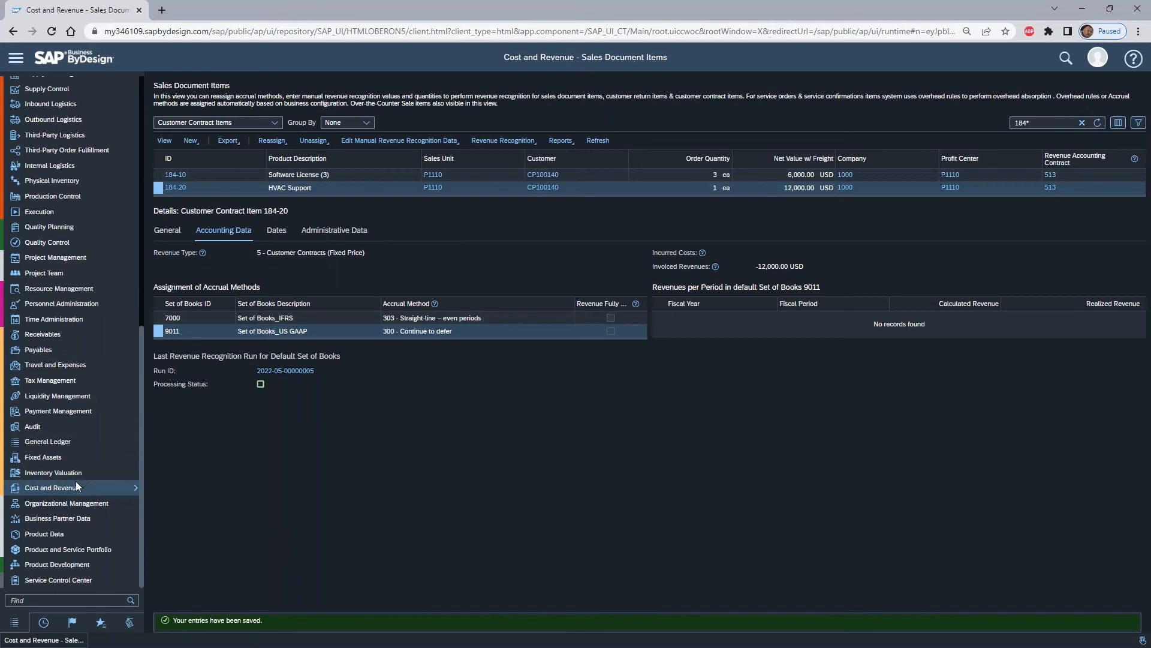
{"action": "mouse_move", "coordinate": [95, 489]}
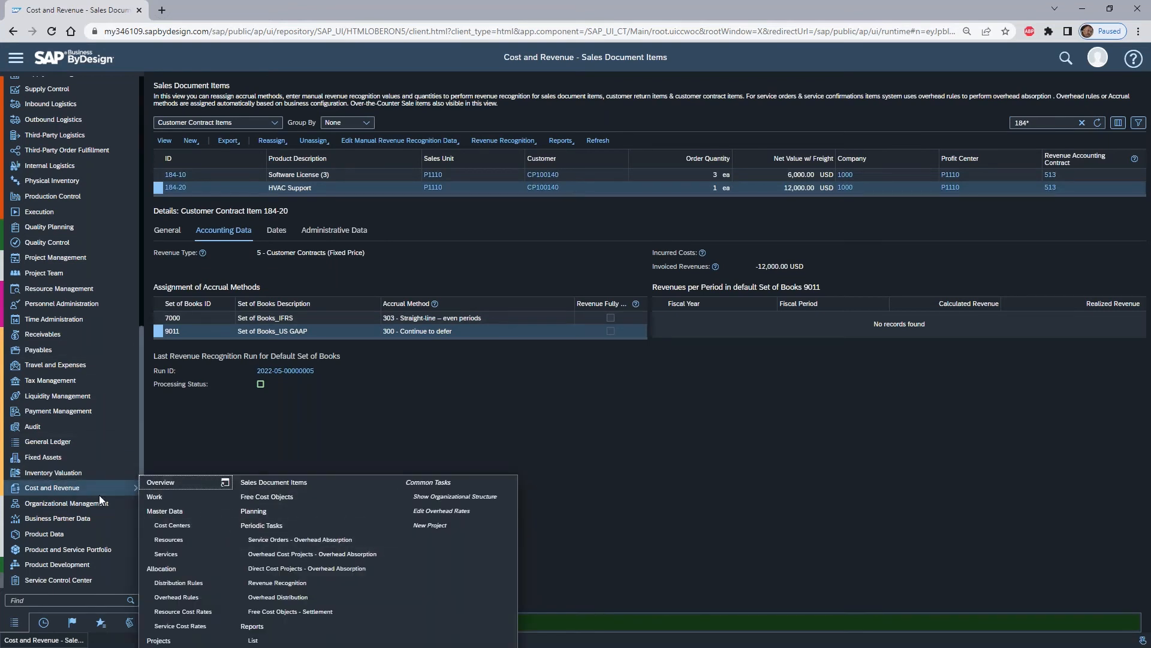
- Copy the Sales Document 184 test run from the list of all revenue recognition runs
{"action": "left_click", "coordinate": [306, 583]}
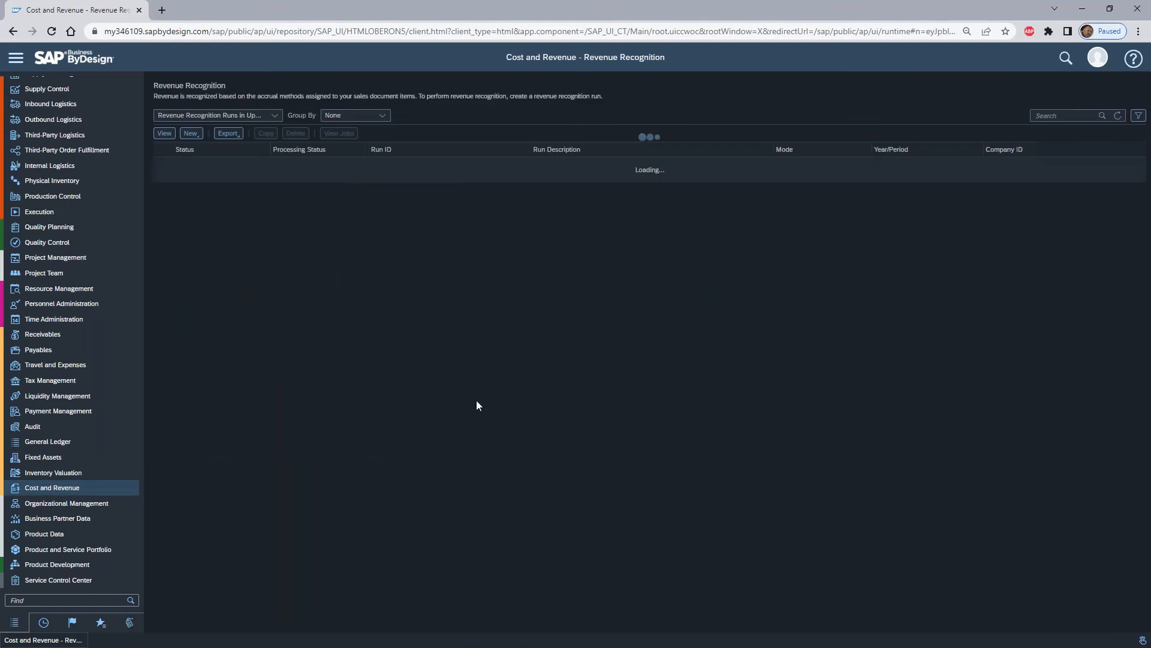
{"action": "left_click", "coordinate": [272, 117]}
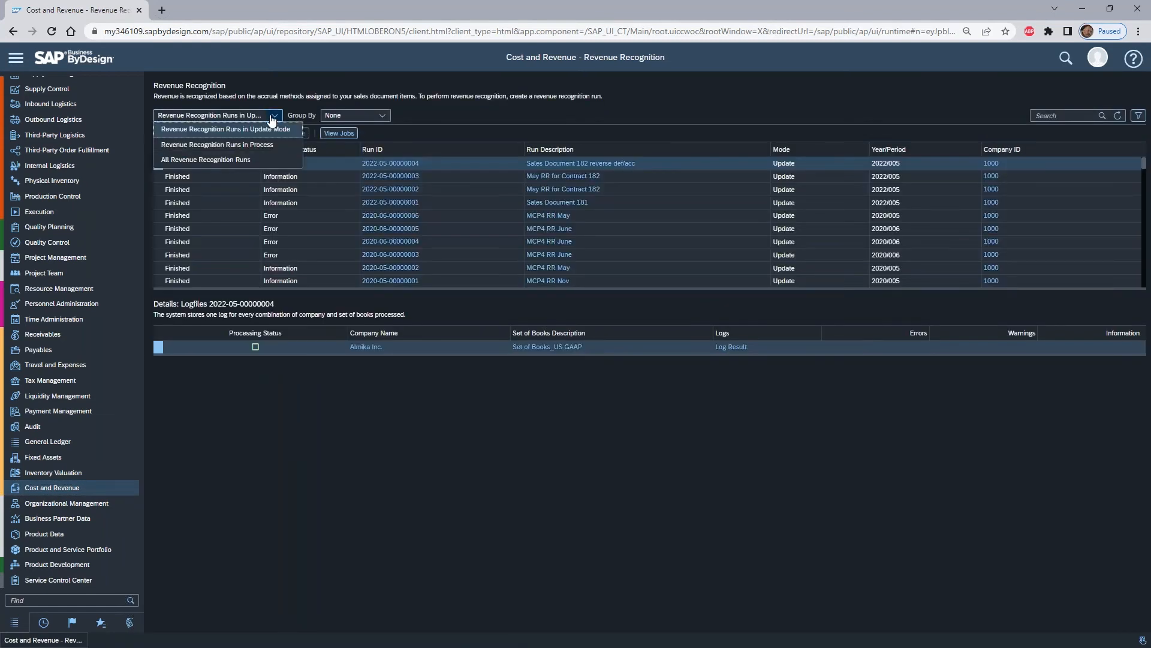
{"action": "left_click", "coordinate": [233, 158]}
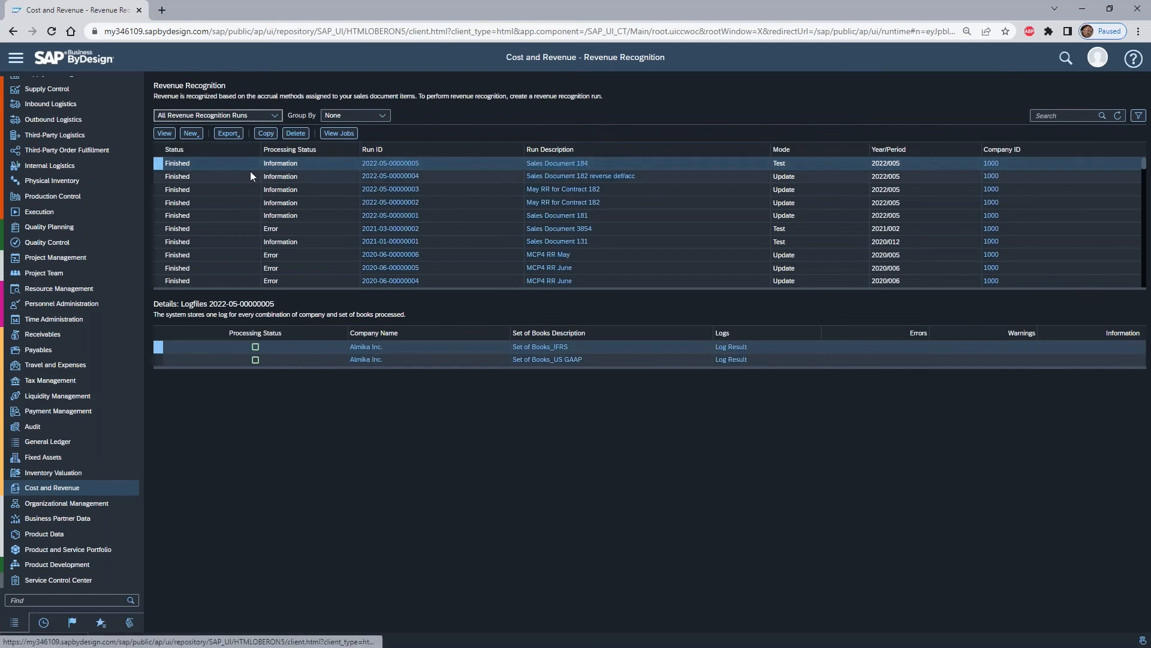
{"action": "left_click", "coordinate": [266, 134]}
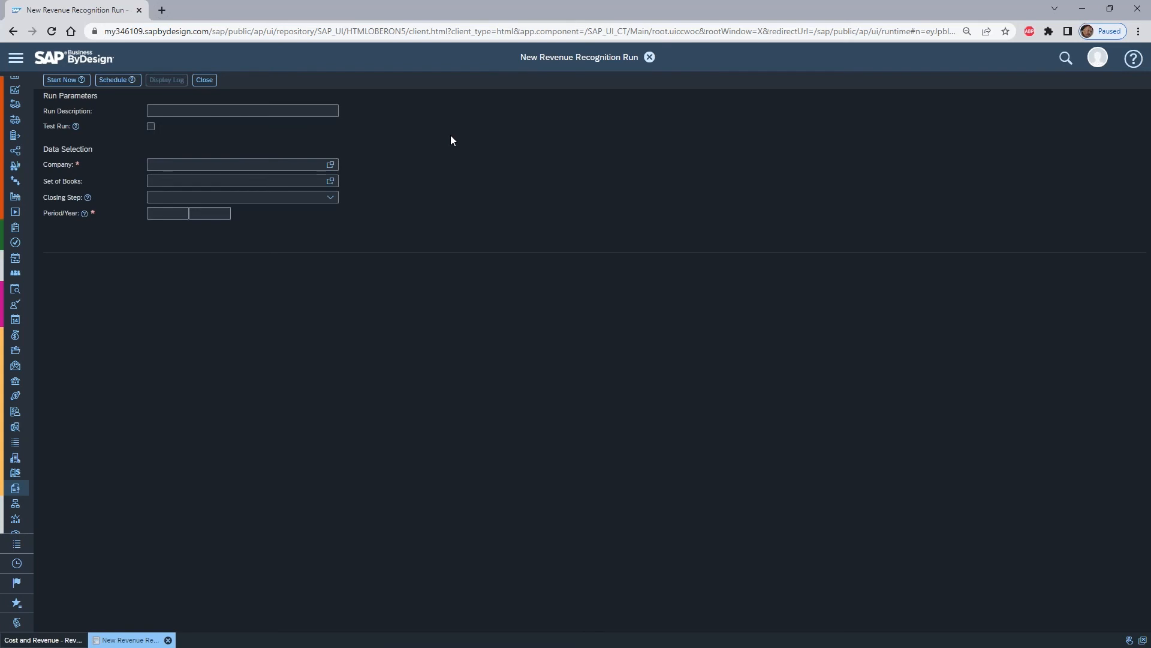
- Extend the run description to "Sales Document 184 w adjust", turn off the test run option, and start the run immediately
{"action": "left_click", "coordinate": [236, 107]}
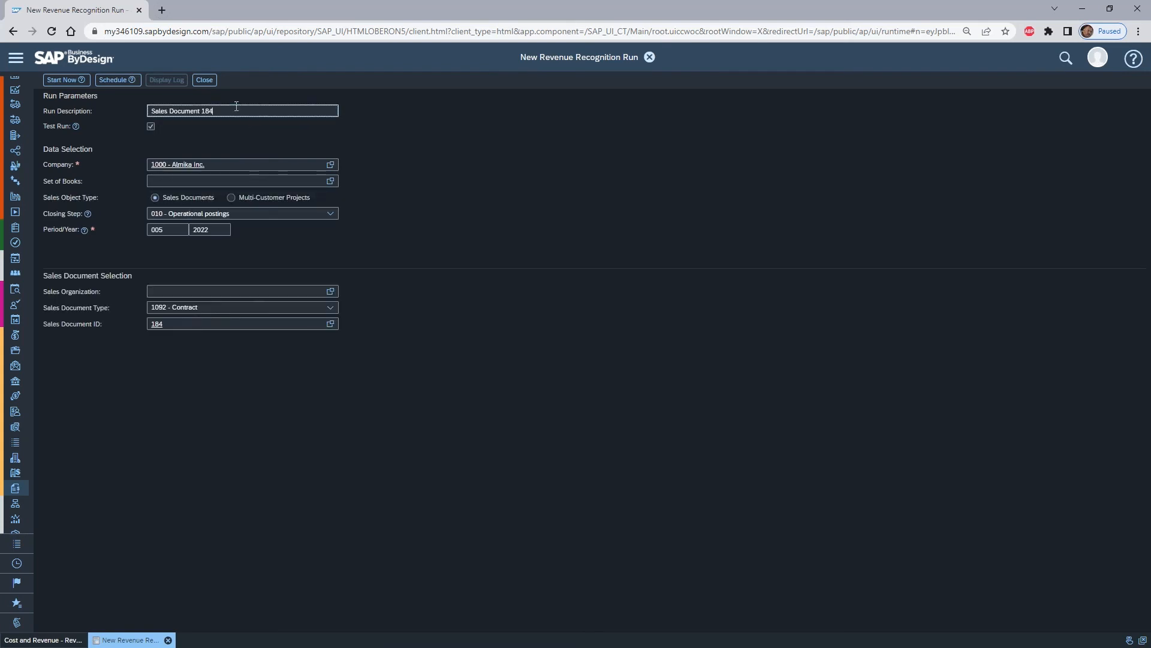
{"action": "type", "text": "w adjust"}
{"action": "left_click", "coordinate": [152, 128]}
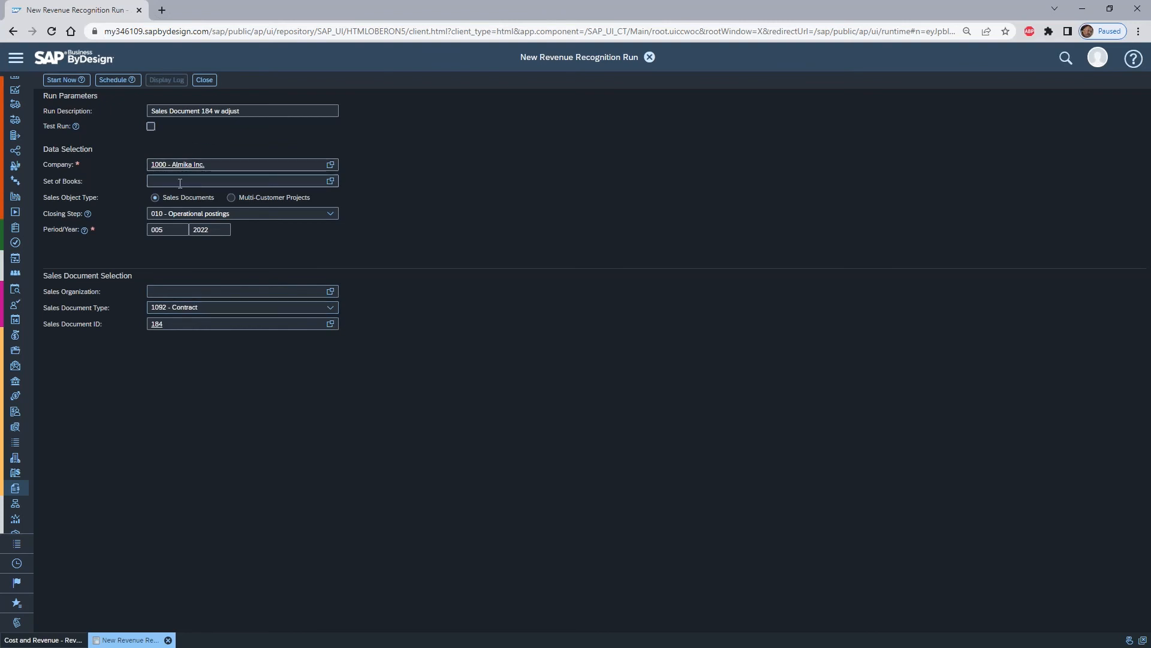
{"action": "left_click", "coordinate": [169, 232]}
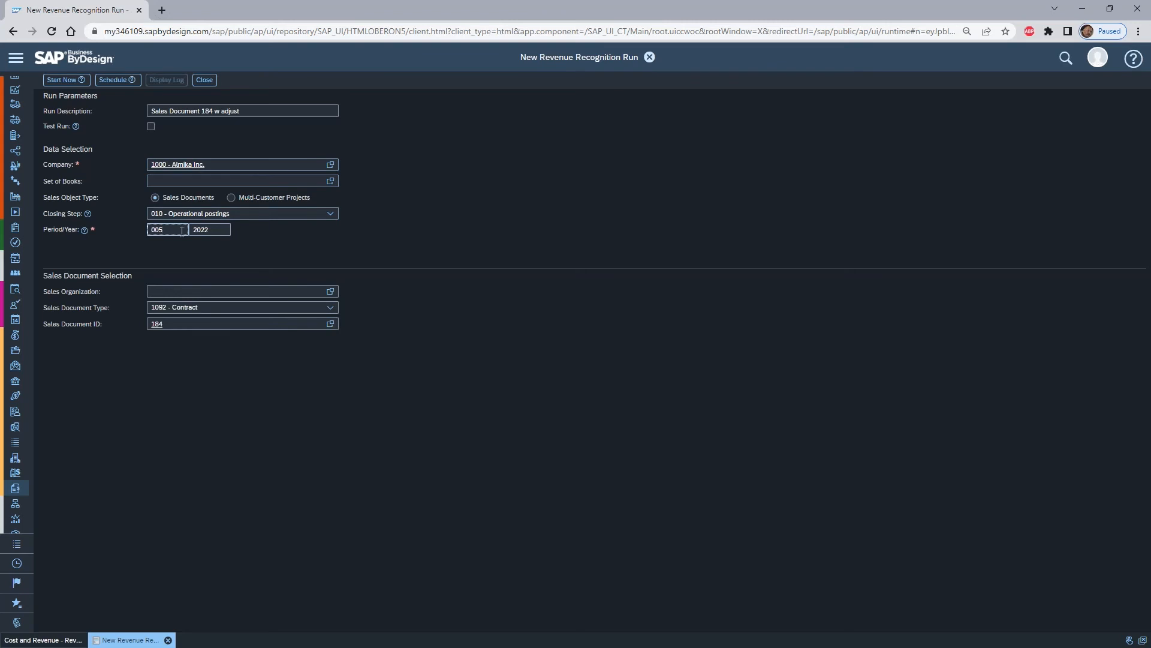
{"action": "left_click", "coordinate": [62, 80]}
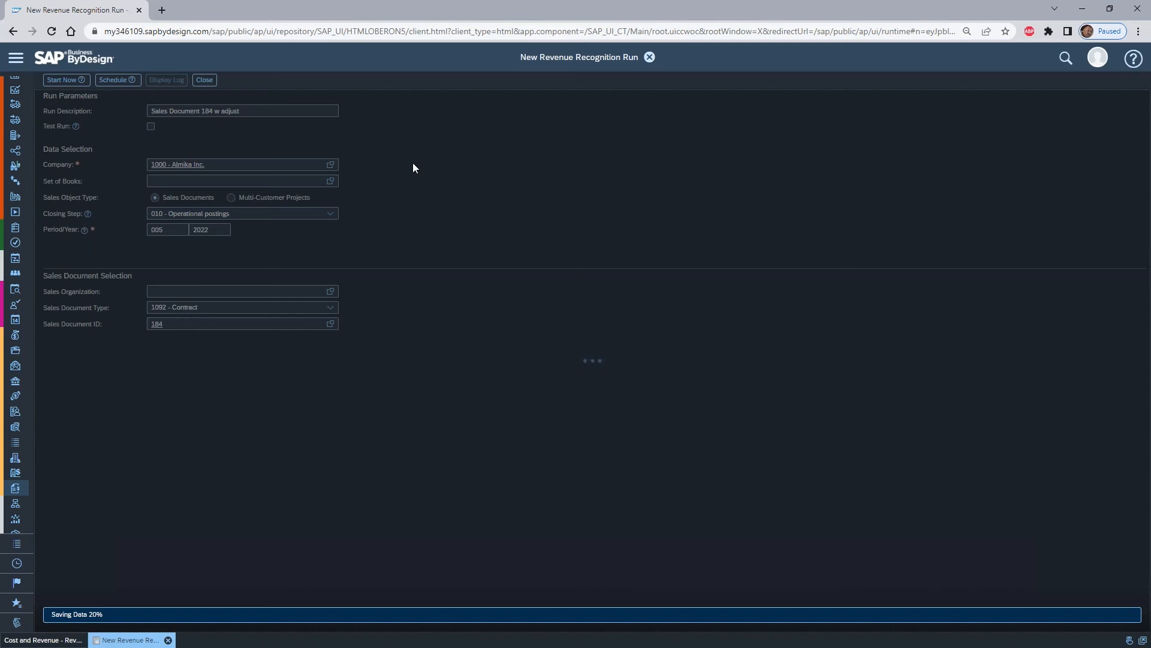
- Search the general ledger accounts for *def* and select the Deferred Revenues account to check its balance
{"action": "left_click", "coordinate": [15, 57]}
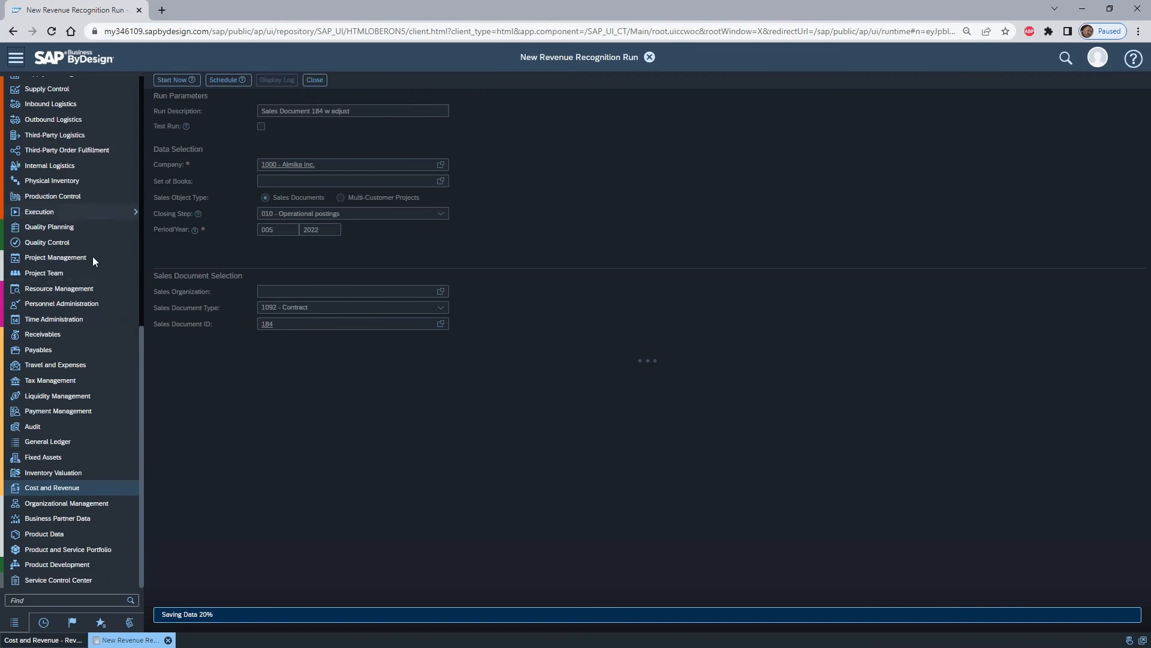
{"action": "mouse_move", "coordinate": [82, 445]}
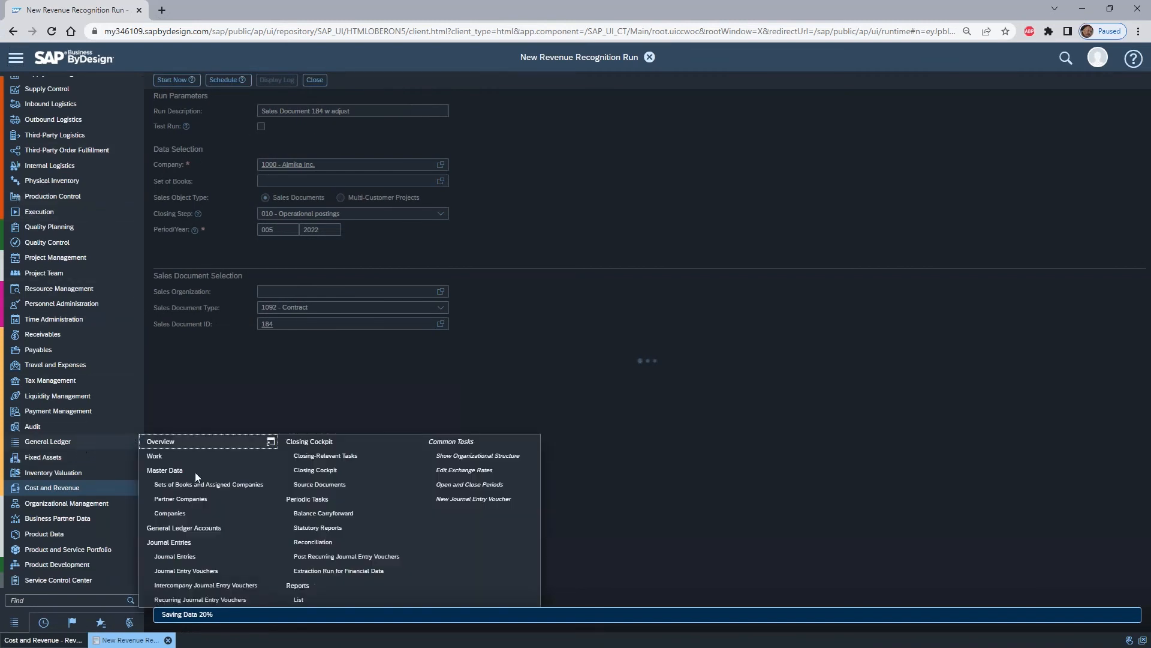
{"action": "left_click", "coordinate": [235, 529]}
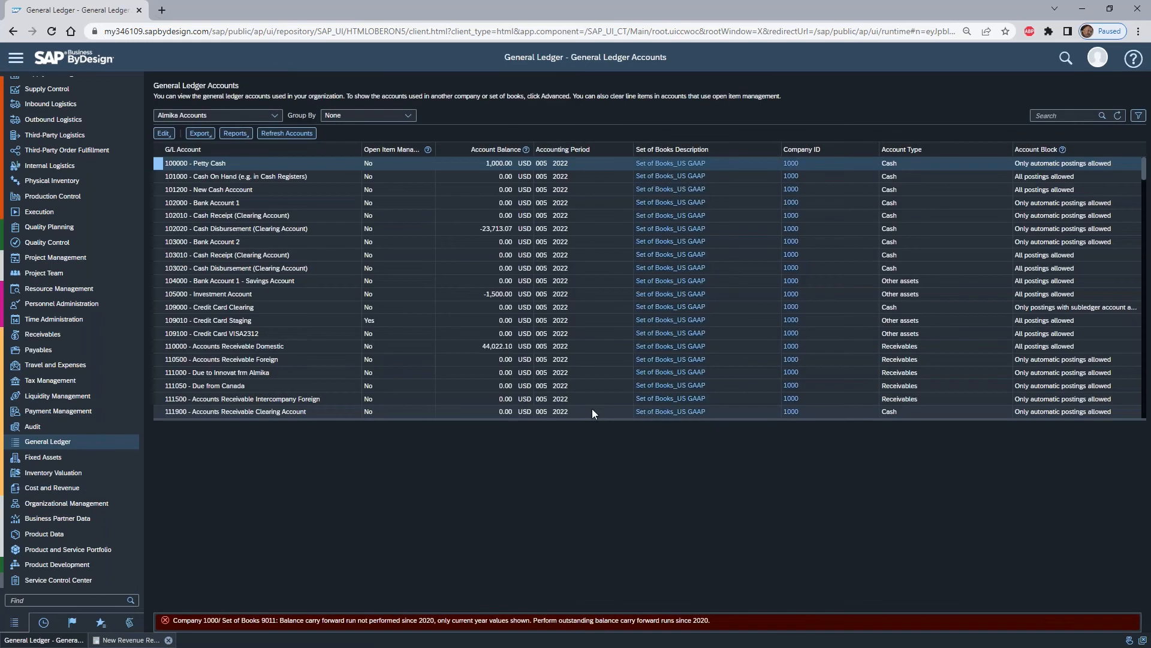
{"action": "left_click", "coordinate": [1072, 114]}
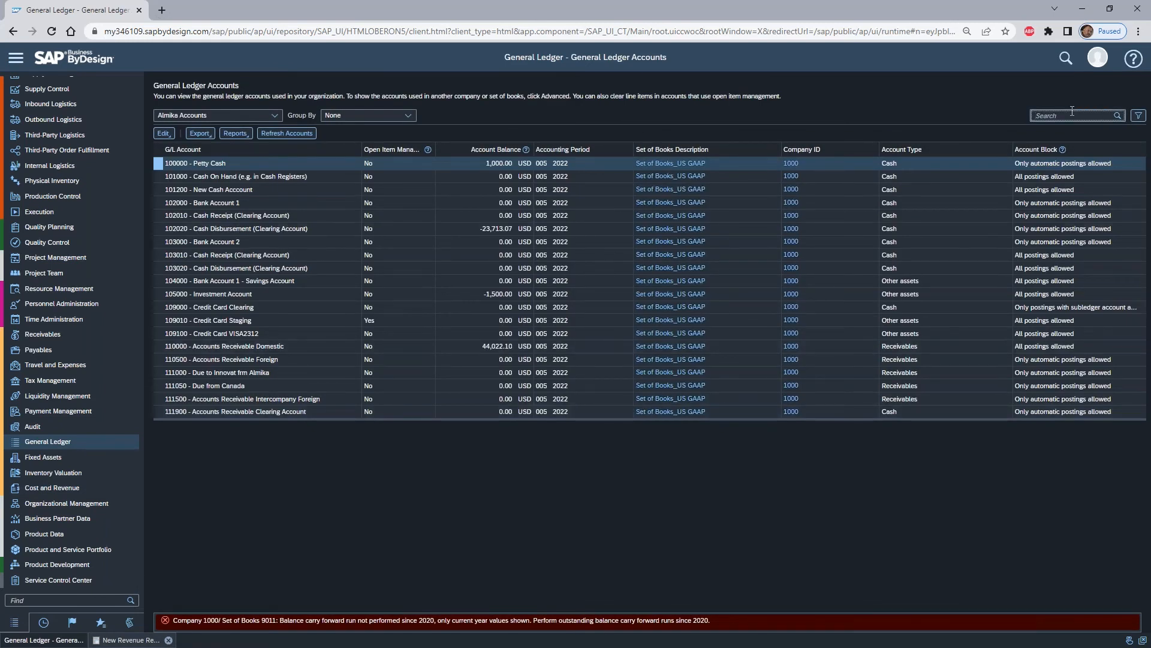
{"action": "type", "text": "*def*"}
{"action": "key", "text": "Return"}
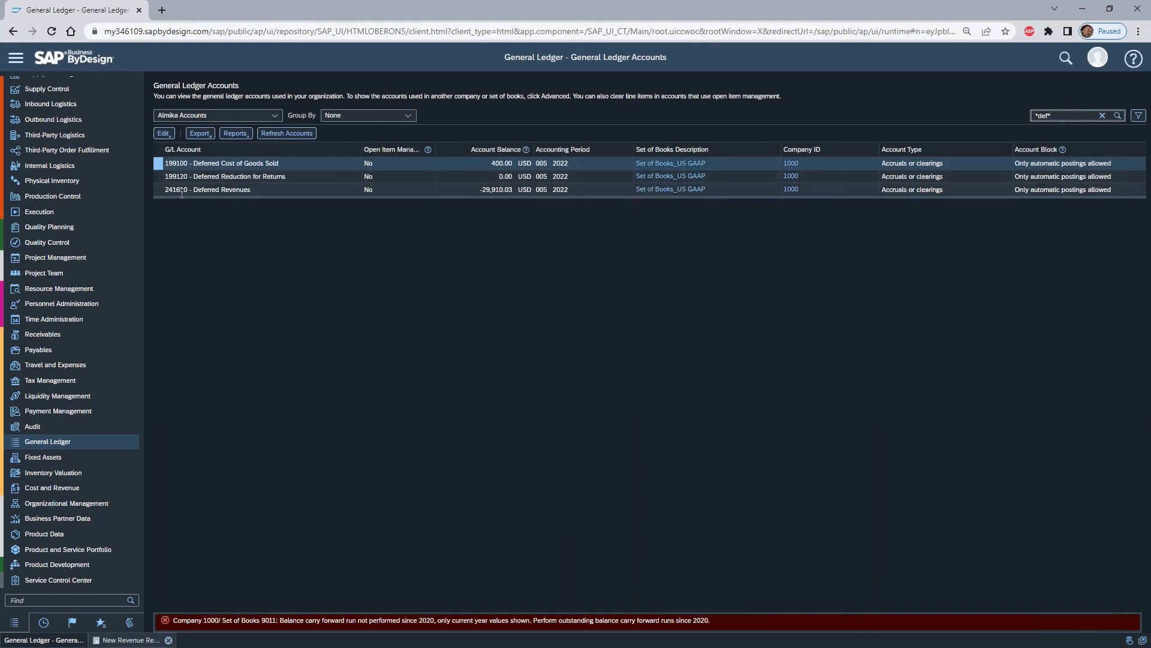
{"action": "left_click", "coordinate": [366, 191]}
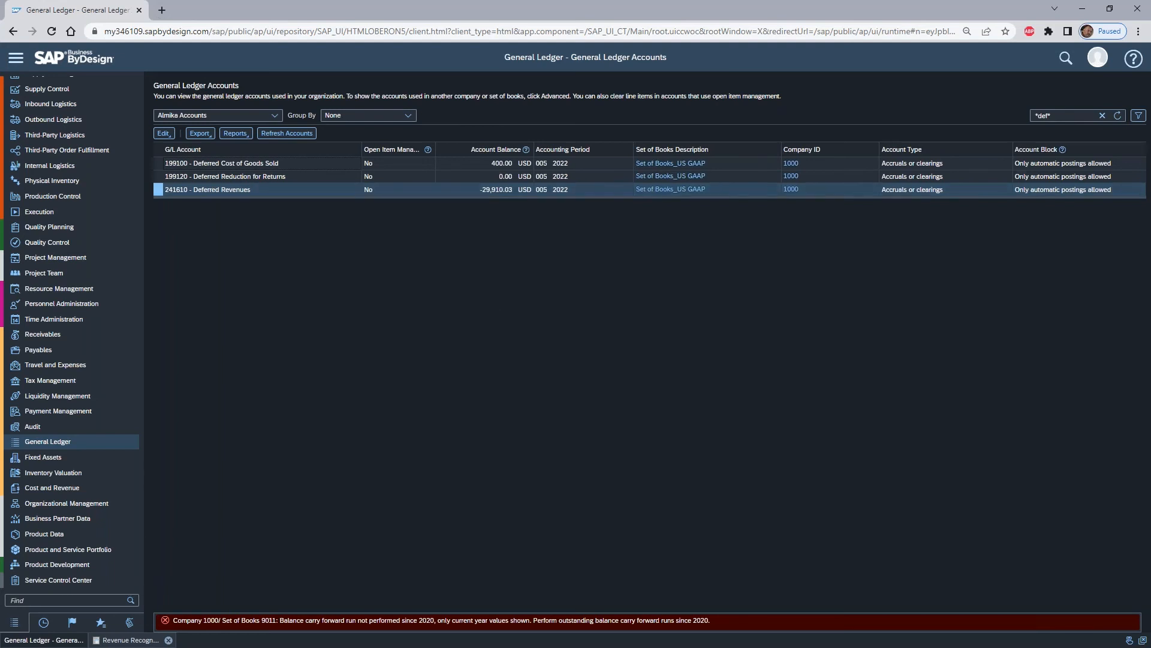
- Open the US GAAP log of the "Sales Document 184 w adjust" revenue recognition run
{"action": "mouse_move", "coordinate": [103, 446]}
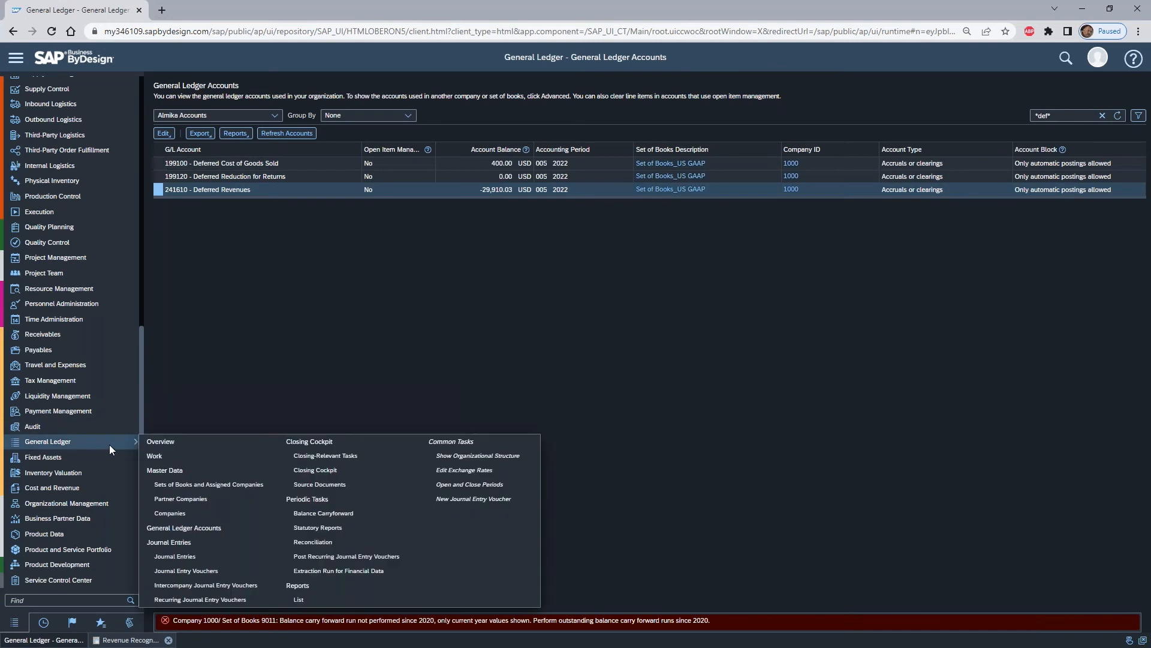
{"action": "left_click", "coordinate": [344, 485]}
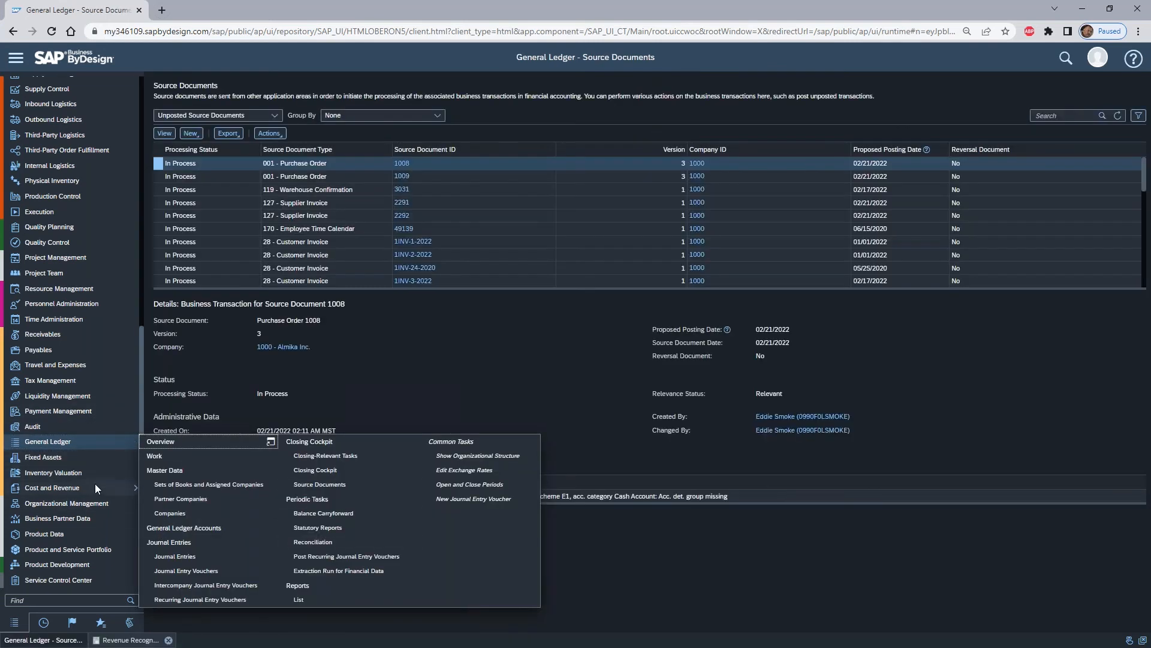
{"action": "mouse_move", "coordinate": [95, 484]}
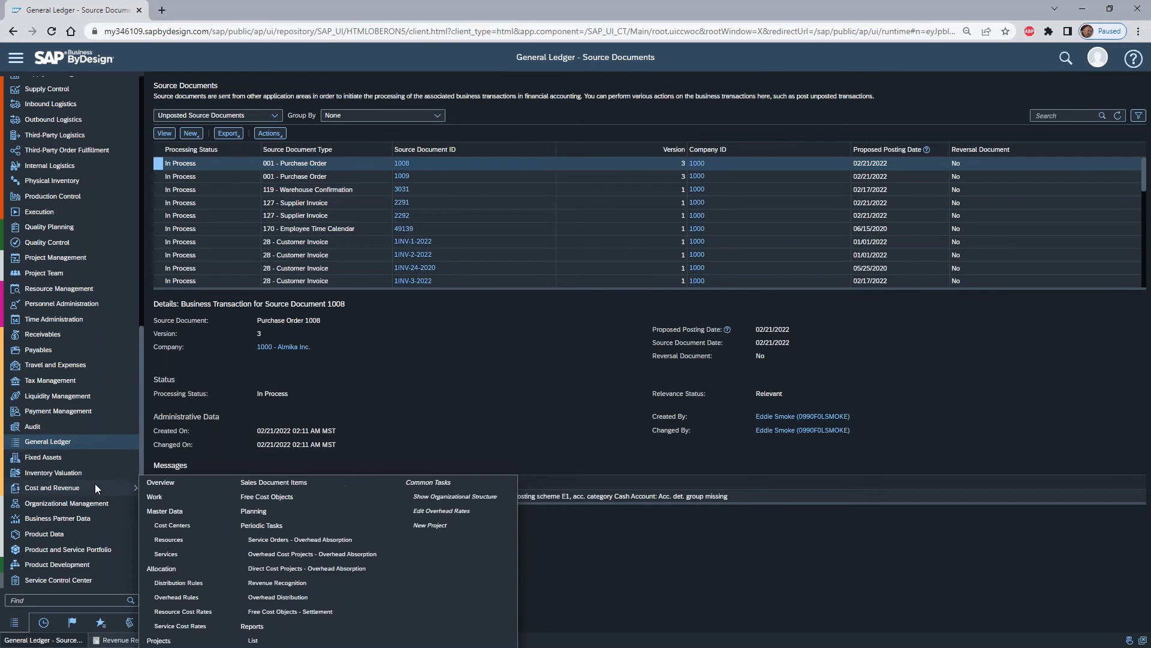
{"action": "left_click", "coordinate": [315, 581]}
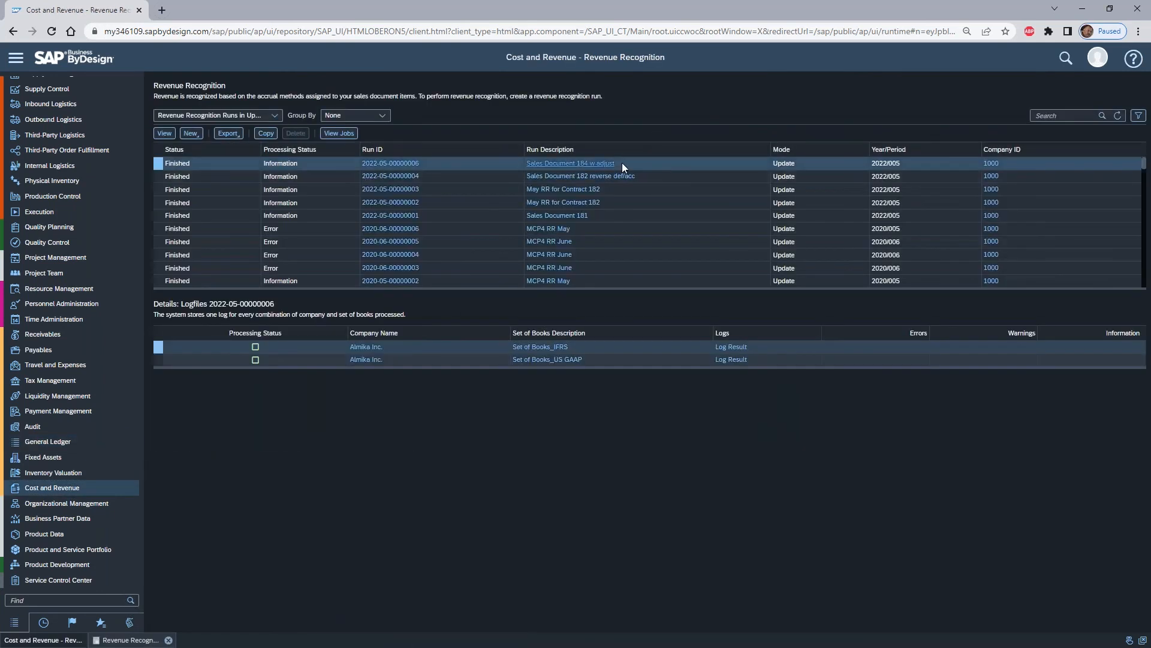
{"action": "left_click", "coordinate": [159, 363]}
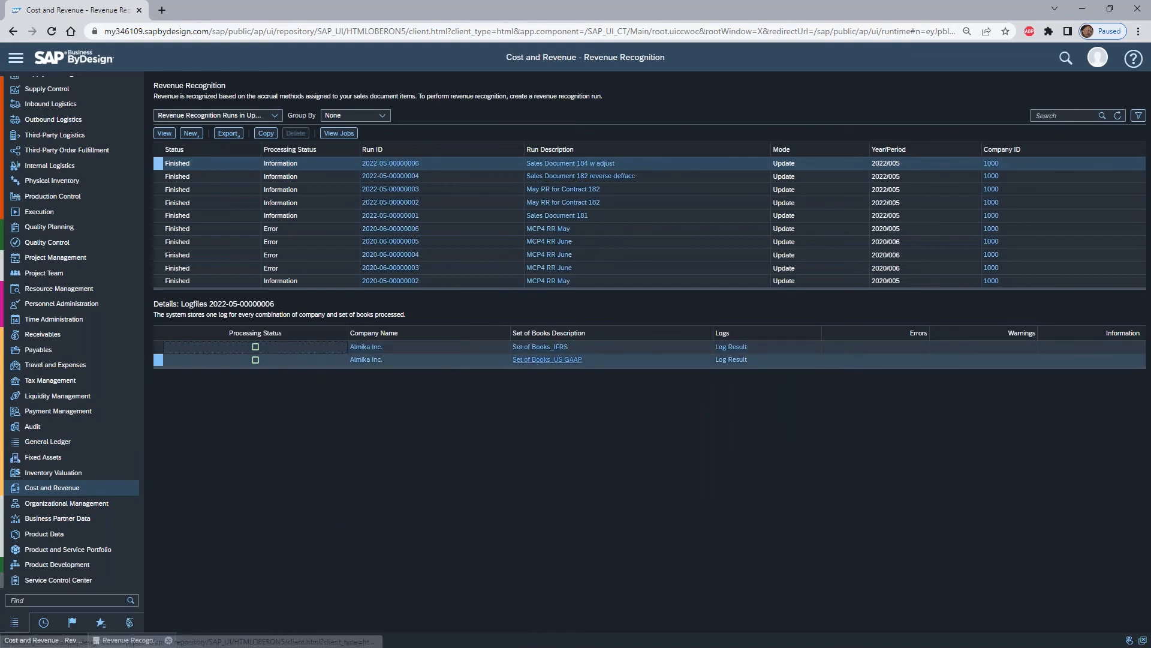
{"action": "left_click", "coordinate": [166, 134]}
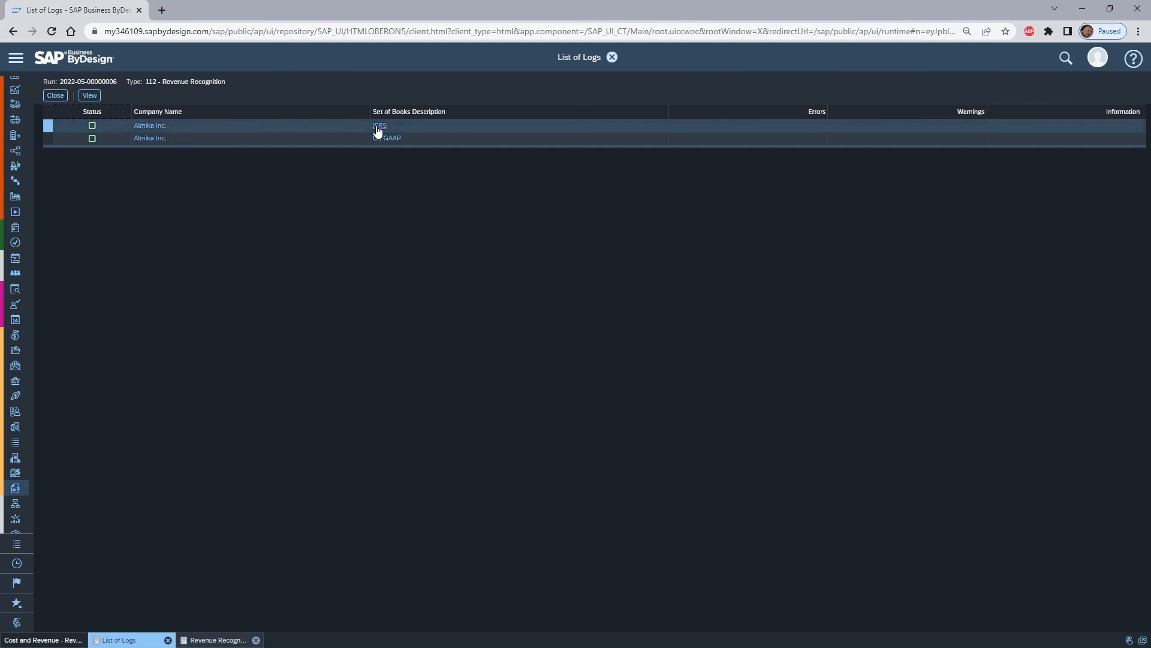
{"action": "left_click", "coordinate": [65, 138]}
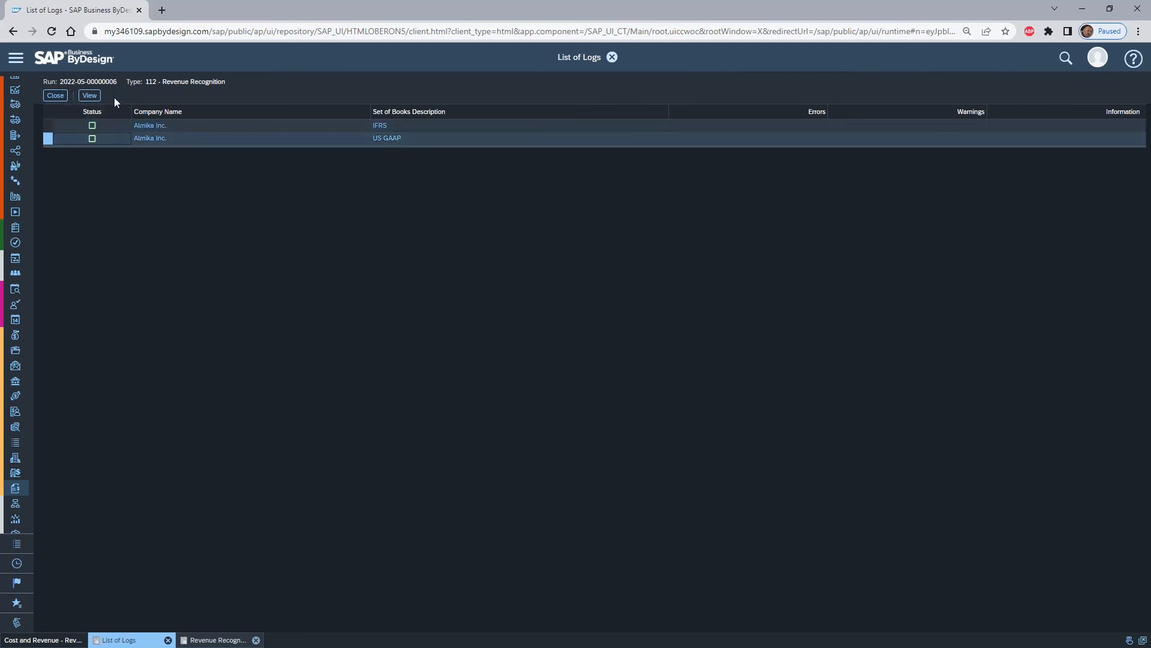
{"action": "left_click", "coordinate": [90, 96]}
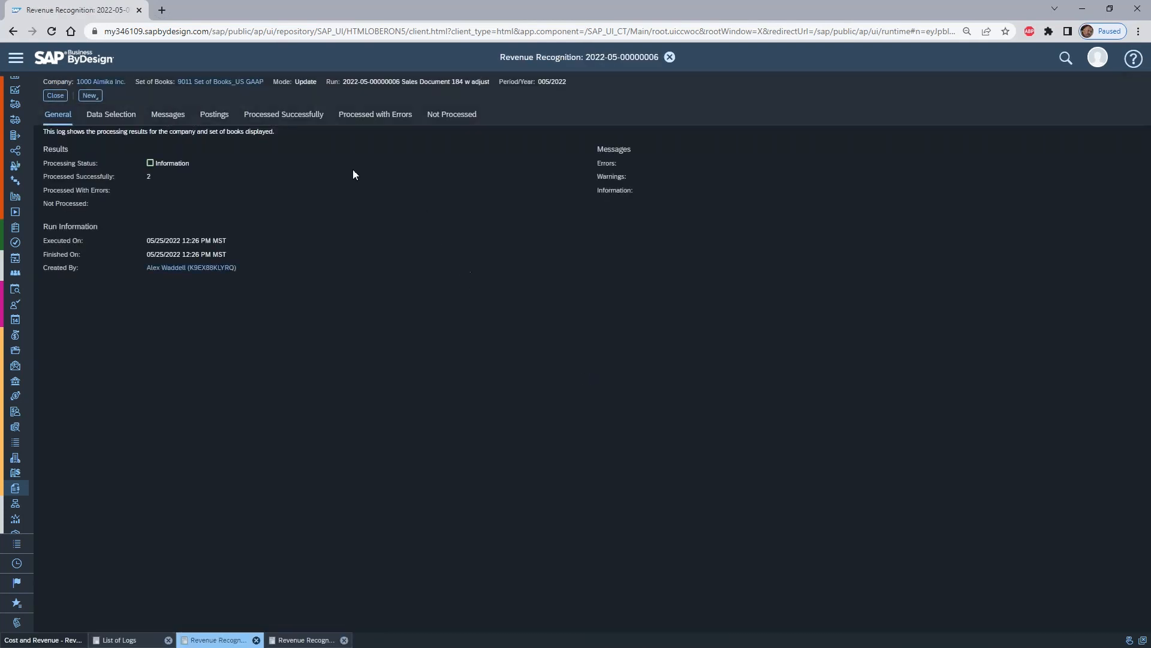
- Review the time-based contract items processed successfully in the US GAAP log, including item 184-20, and close the log
{"action": "left_click", "coordinate": [281, 114]}
{"action": "left_click", "coordinate": [596, 235]}
{"action": "left_click", "coordinate": [174, 156]}
{"action": "left_click", "coordinate": [595, 235]}
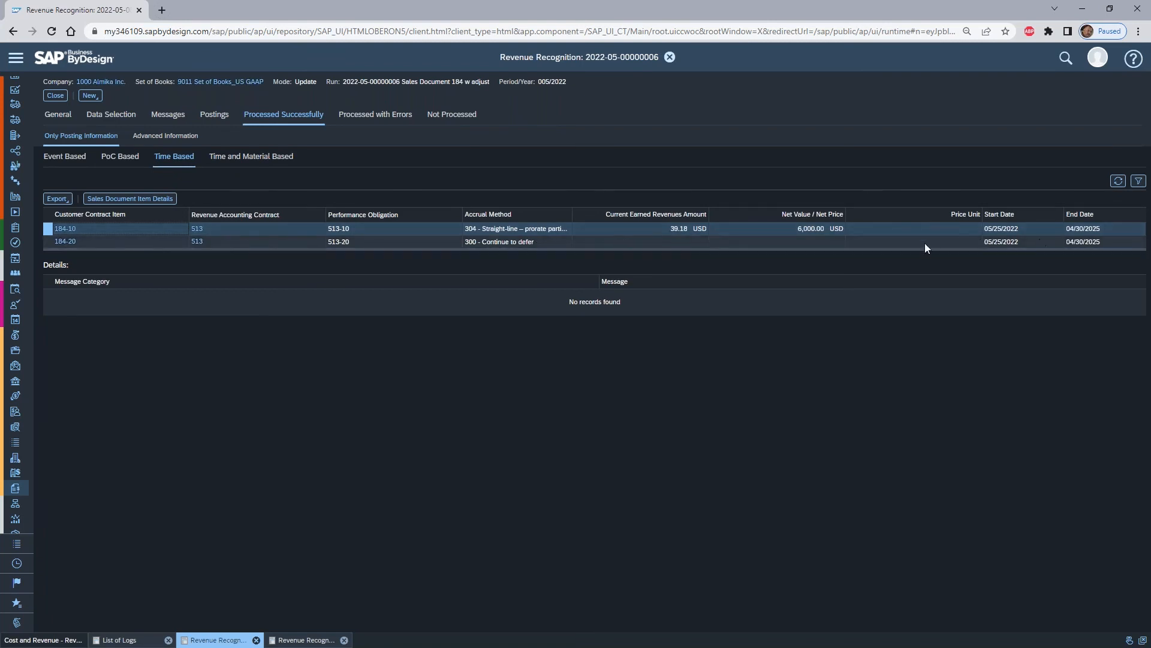
{"action": "left_click", "coordinate": [46, 240]}
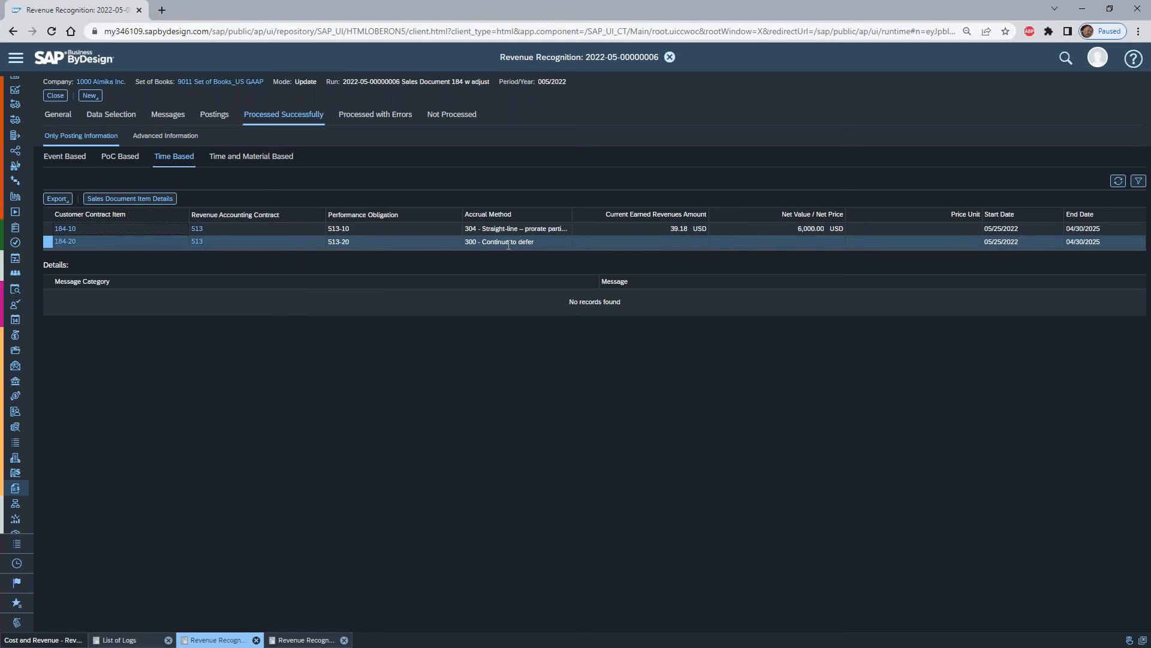
{"action": "left_click", "coordinate": [55, 95]}
- Review the time-based items processed successfully in the run's IFRS log and close the log
{"action": "left_click", "coordinate": [47, 126]}
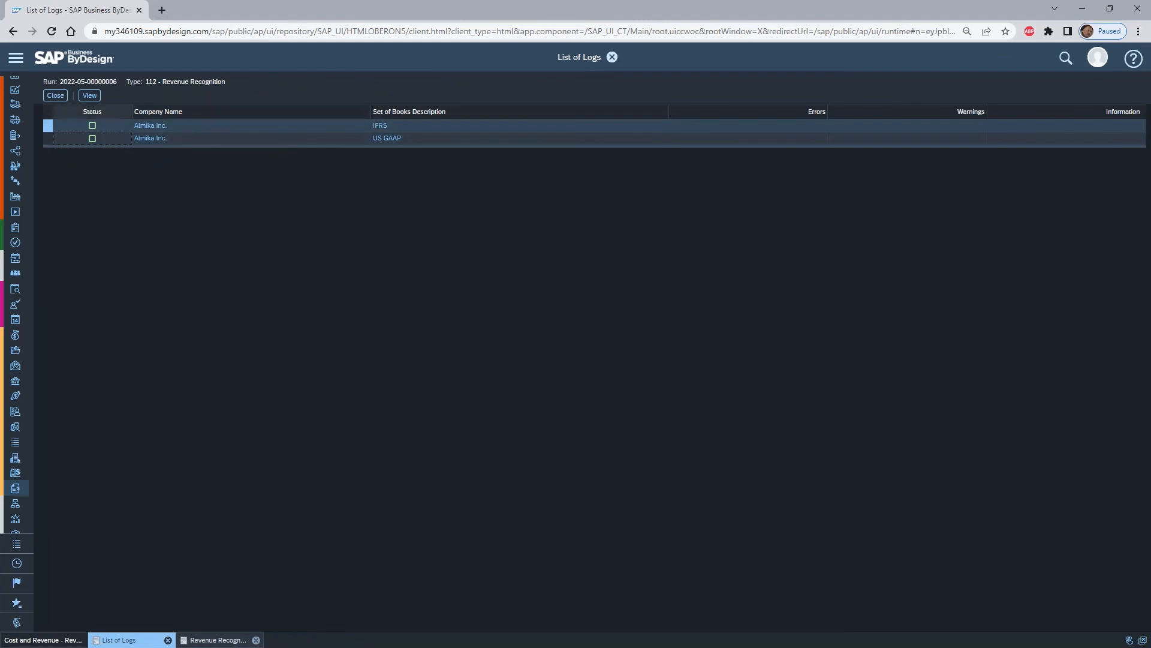
{"action": "left_click", "coordinate": [93, 100]}
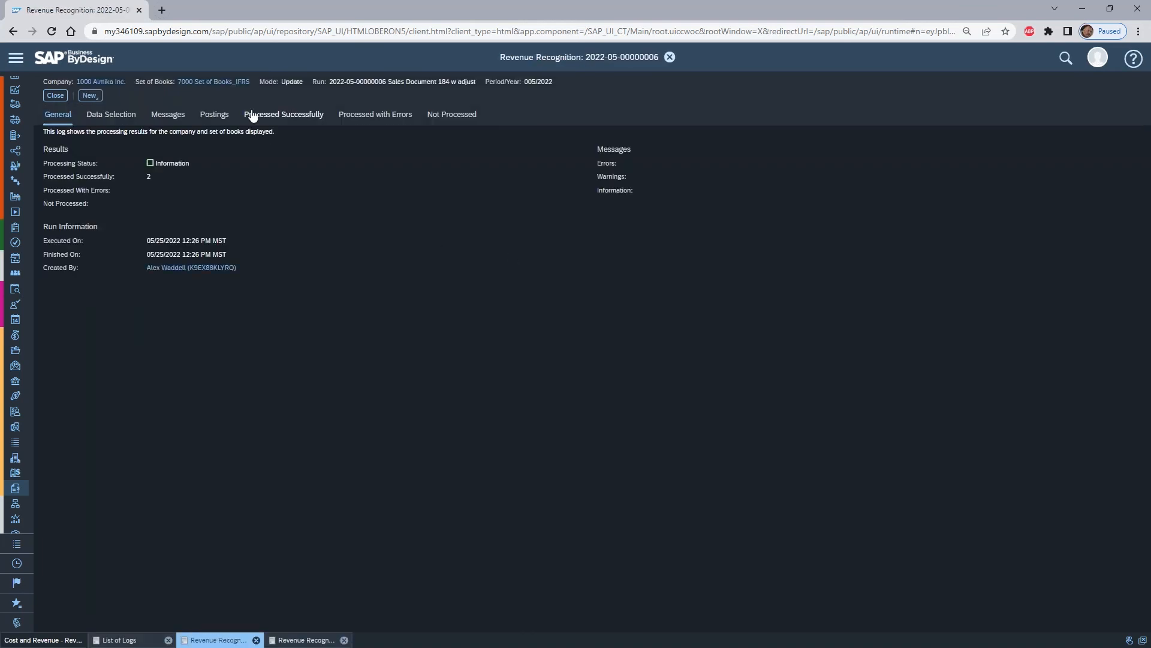
{"action": "left_click", "coordinate": [283, 115]}
{"action": "left_click", "coordinate": [173, 157]}
{"action": "left_click", "coordinate": [594, 235]}
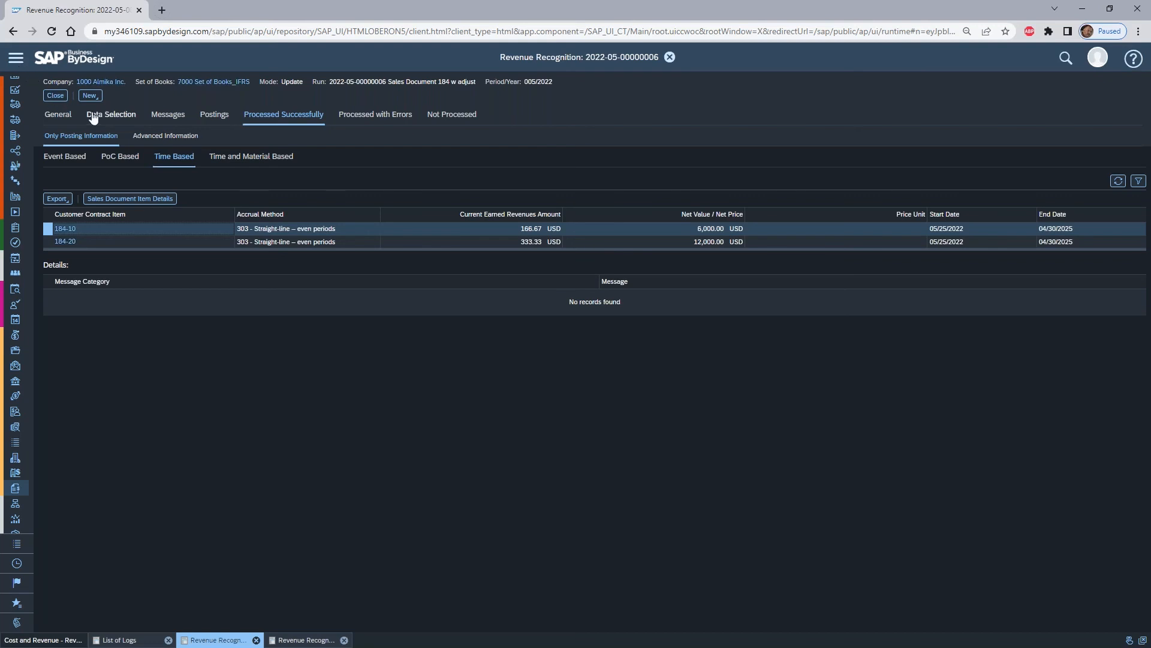
{"action": "left_click", "coordinate": [56, 95]}
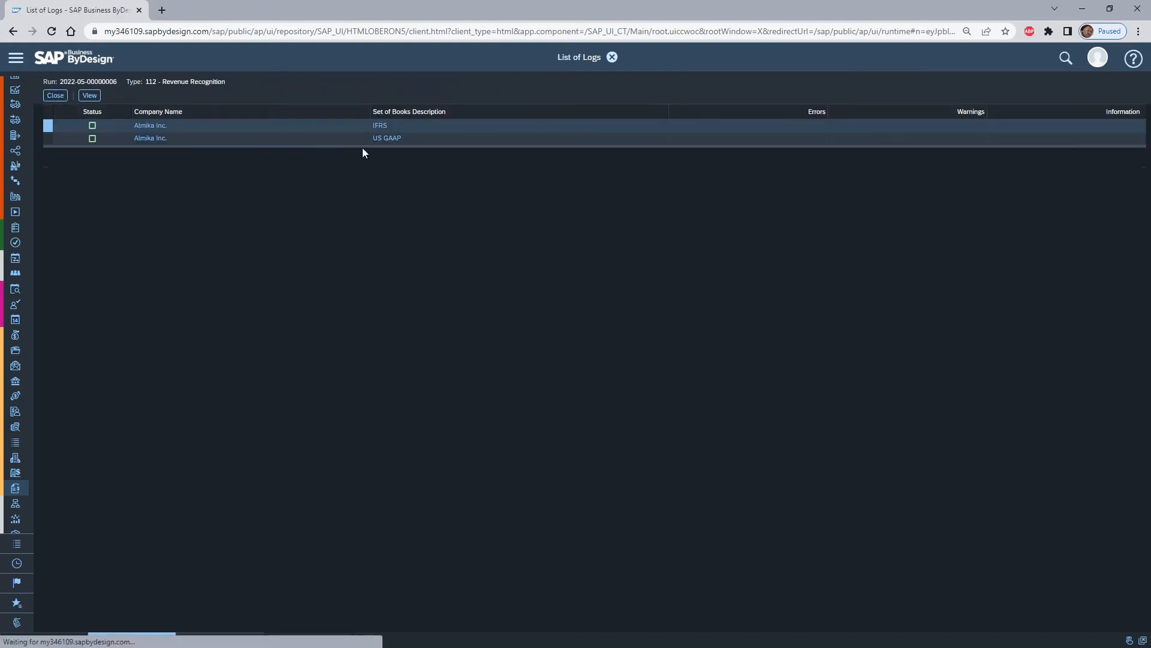
- Search the customer contract items under sales document items for 184*
{"action": "left_click", "coordinate": [16, 58]}
{"action": "mouse_move", "coordinate": [122, 480]}
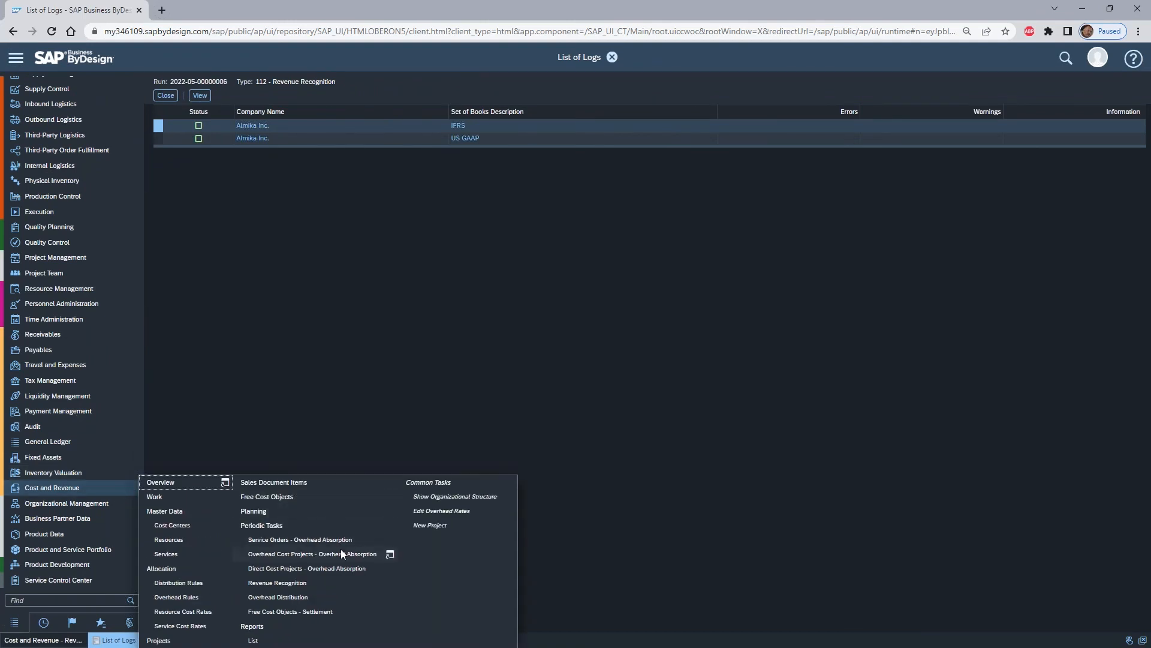
{"action": "left_click", "coordinate": [275, 483]}
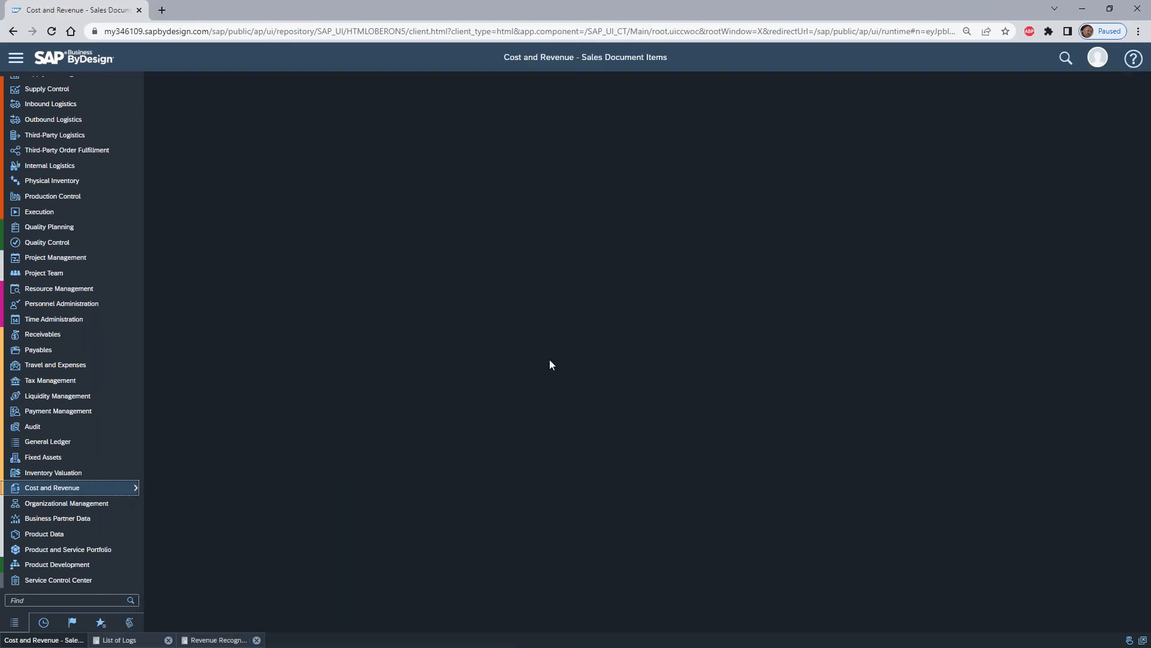
{"action": "left_click", "coordinate": [1055, 123]}
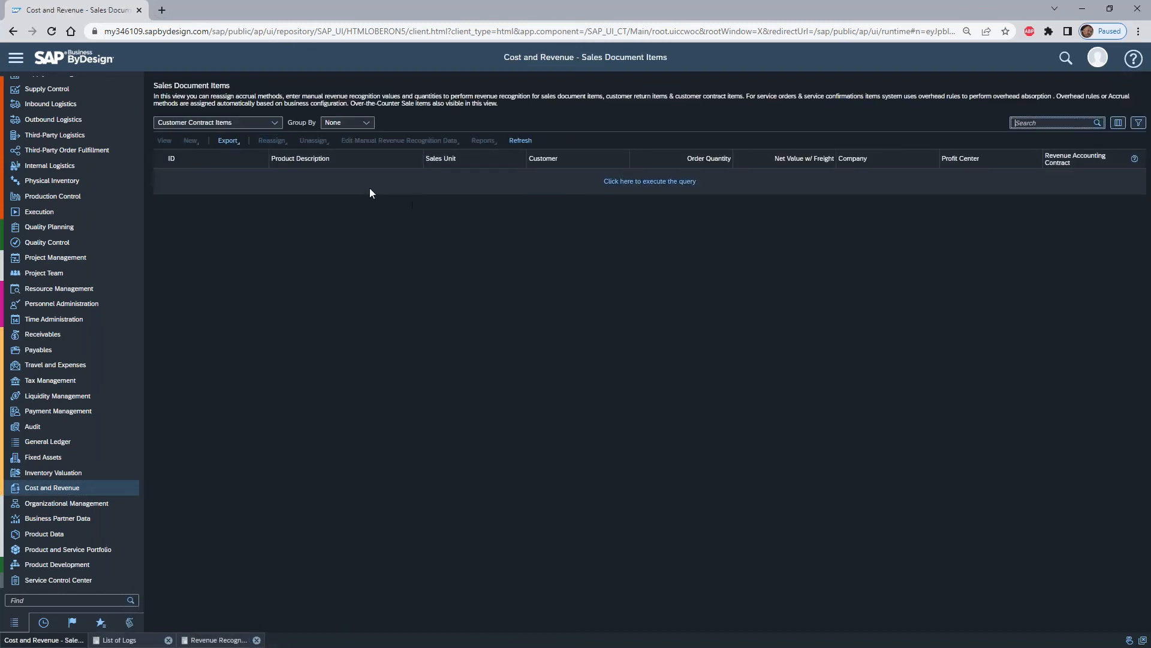
{"action": "type", "text": "184"}
{"action": "key", "text": "Return"}
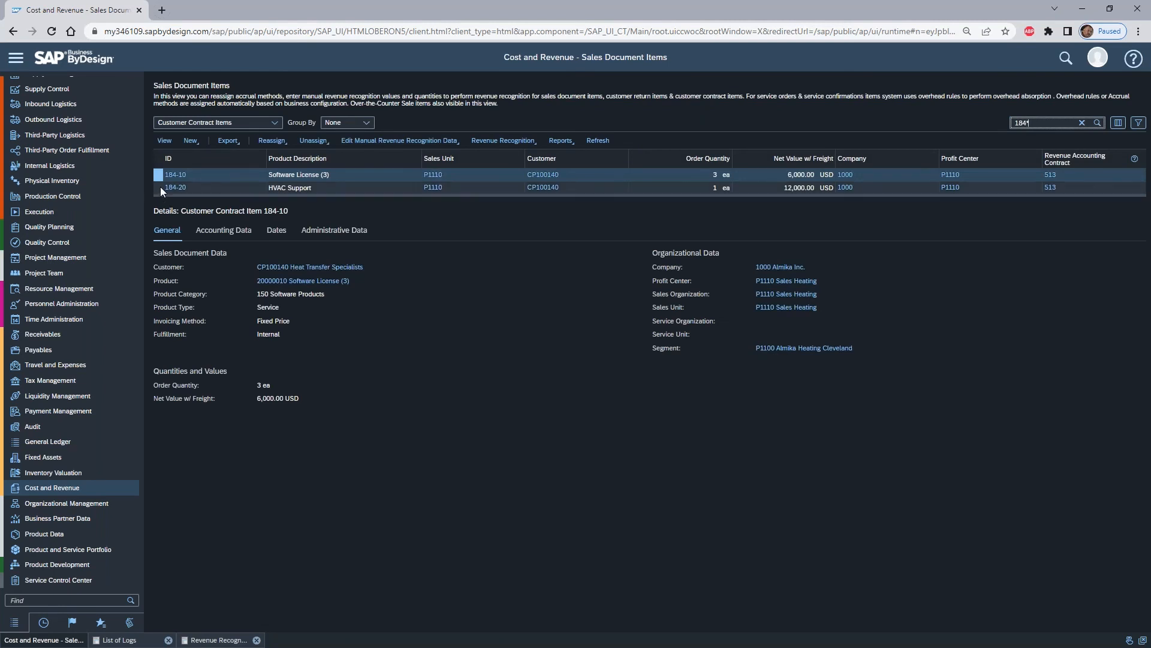
- Reassign the accrual method of contract item 184-10 in set of books 9011 to 307 - Recognize based on manual amounts
{"action": "left_click", "coordinate": [228, 235]}
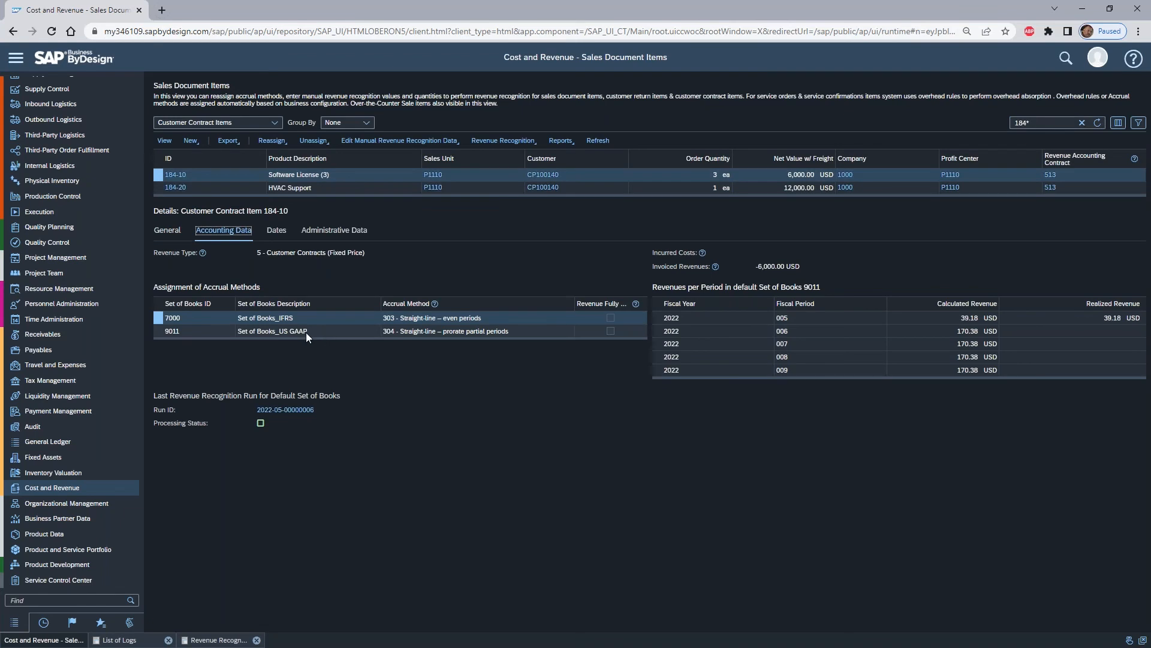
{"action": "left_click", "coordinate": [160, 333]}
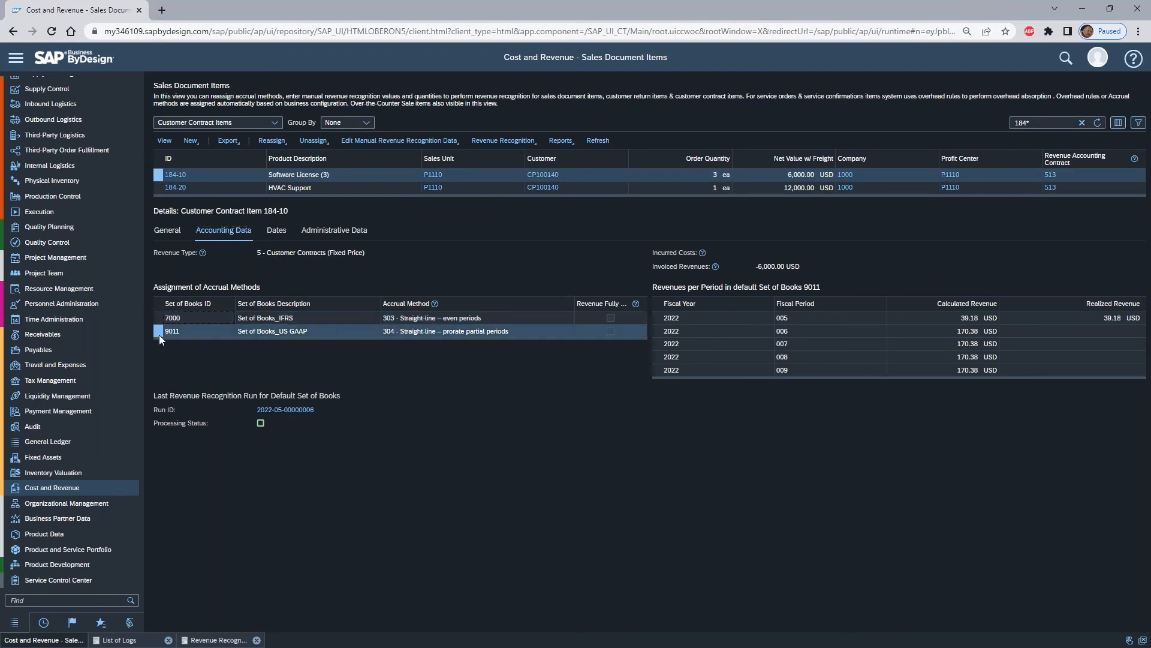
{"action": "left_click", "coordinate": [278, 142]}
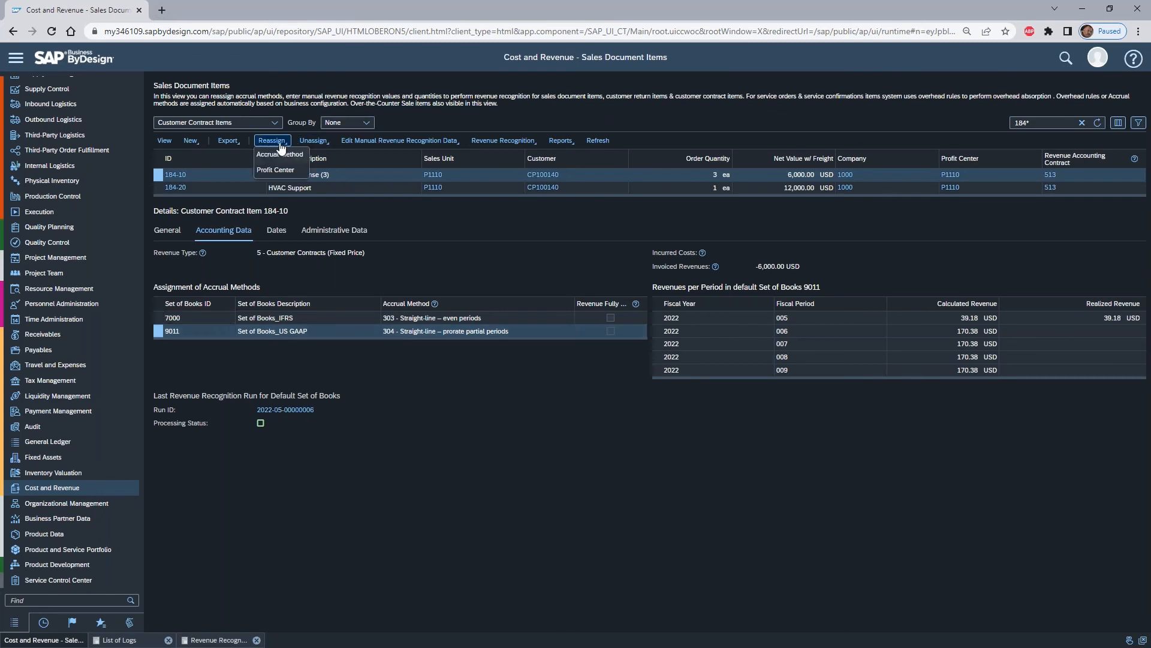
{"action": "left_click", "coordinate": [289, 154]}
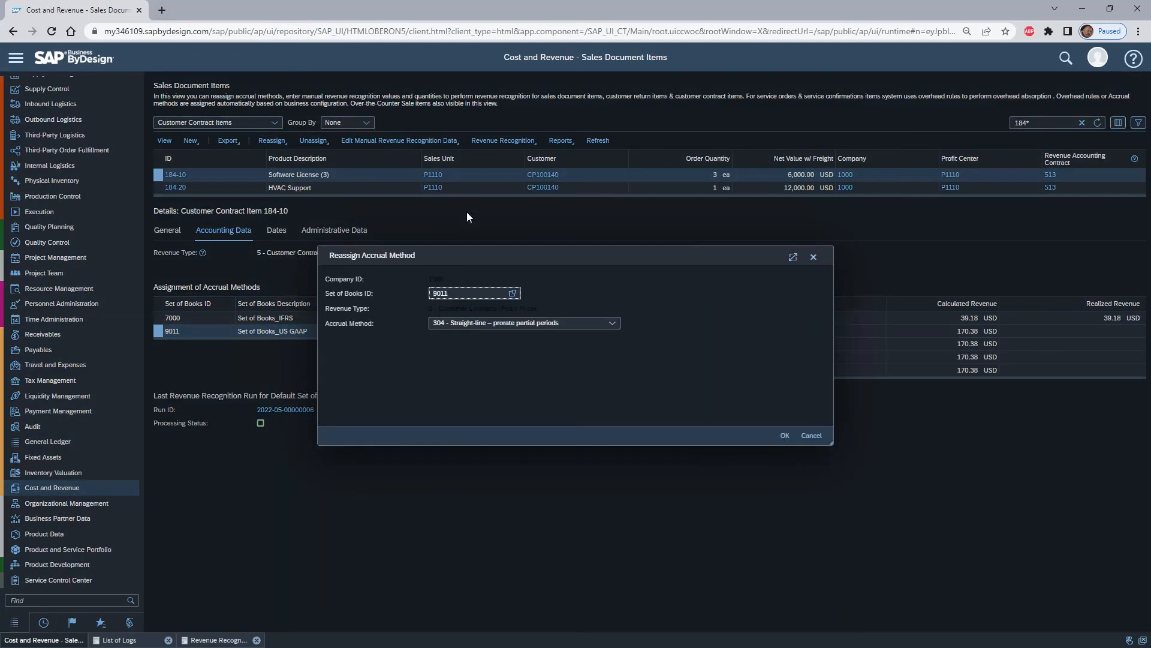
{"action": "left_click", "coordinate": [612, 325]}
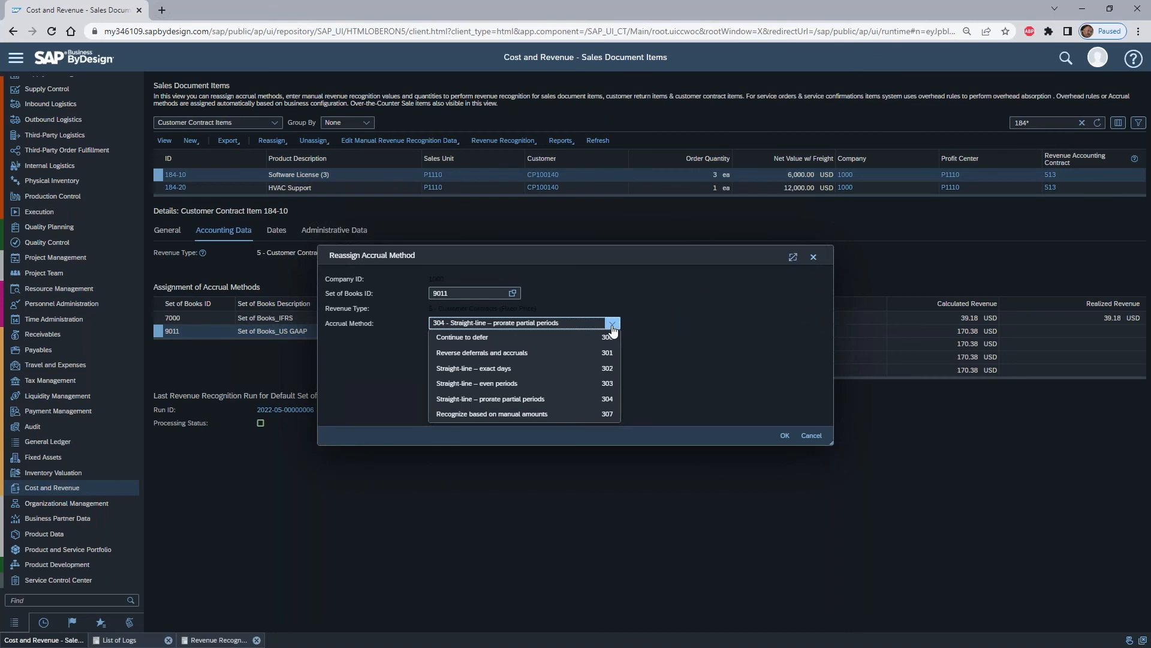
{"action": "left_click", "coordinate": [548, 414]}
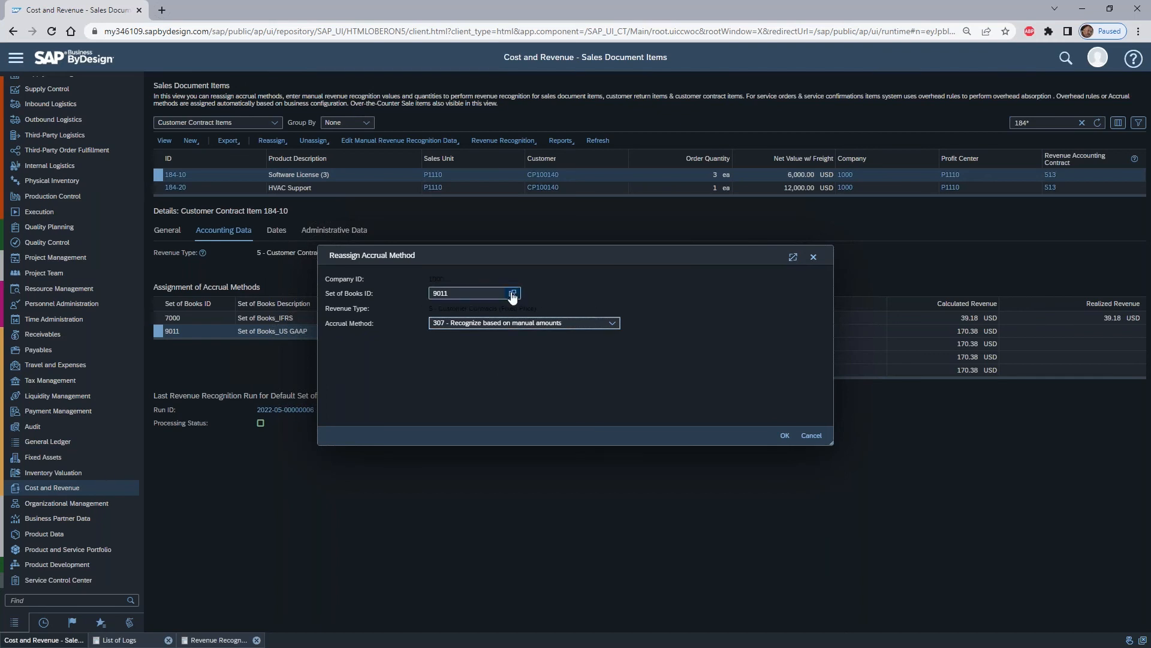
{"action": "left_click", "coordinate": [784, 435]}
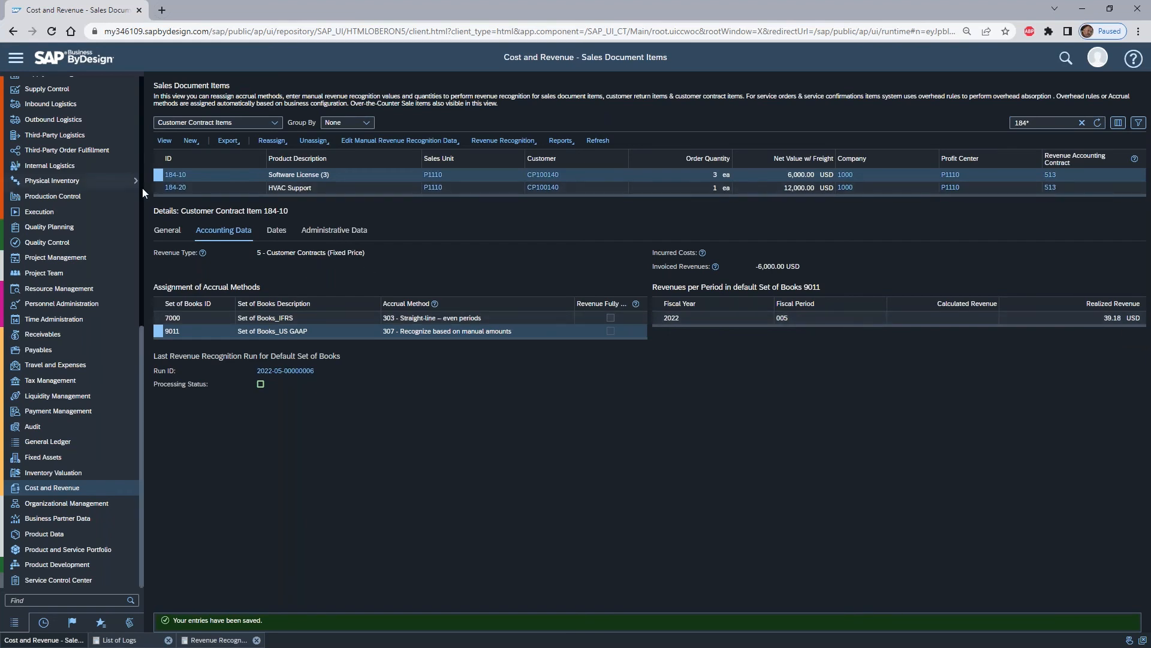
- Check item 184-20's US GAAP accrual method, and open the manual recognized costs and revenues of item 184-10 for editing
{"action": "left_click", "coordinate": [157, 186]}
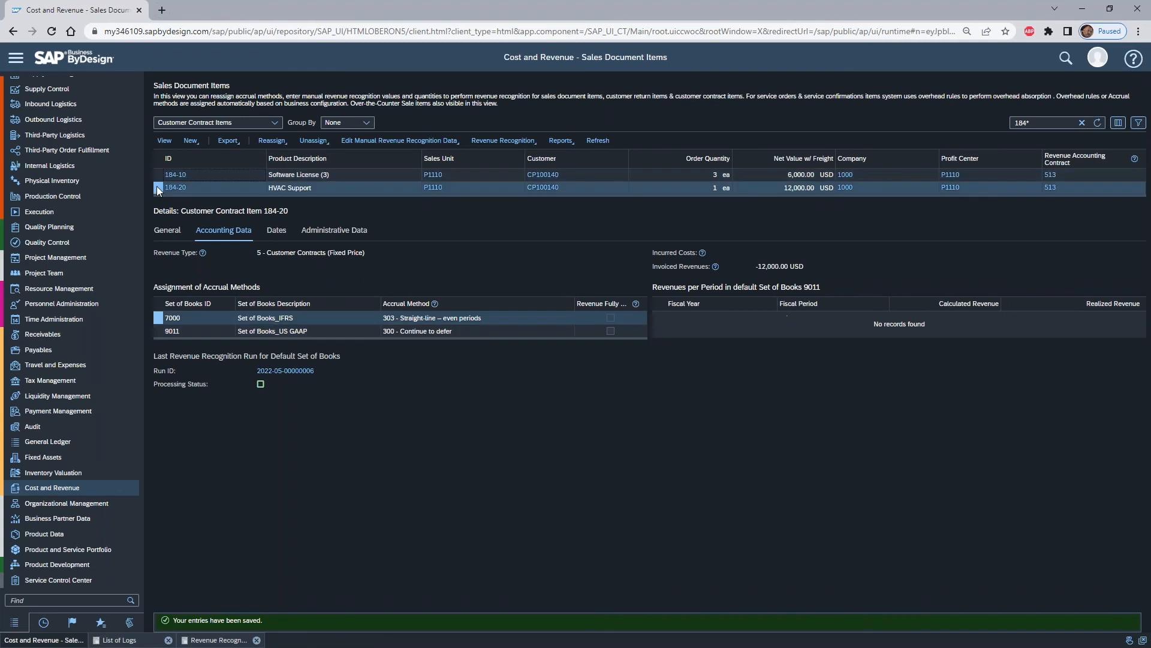
{"action": "left_click", "coordinate": [159, 331]}
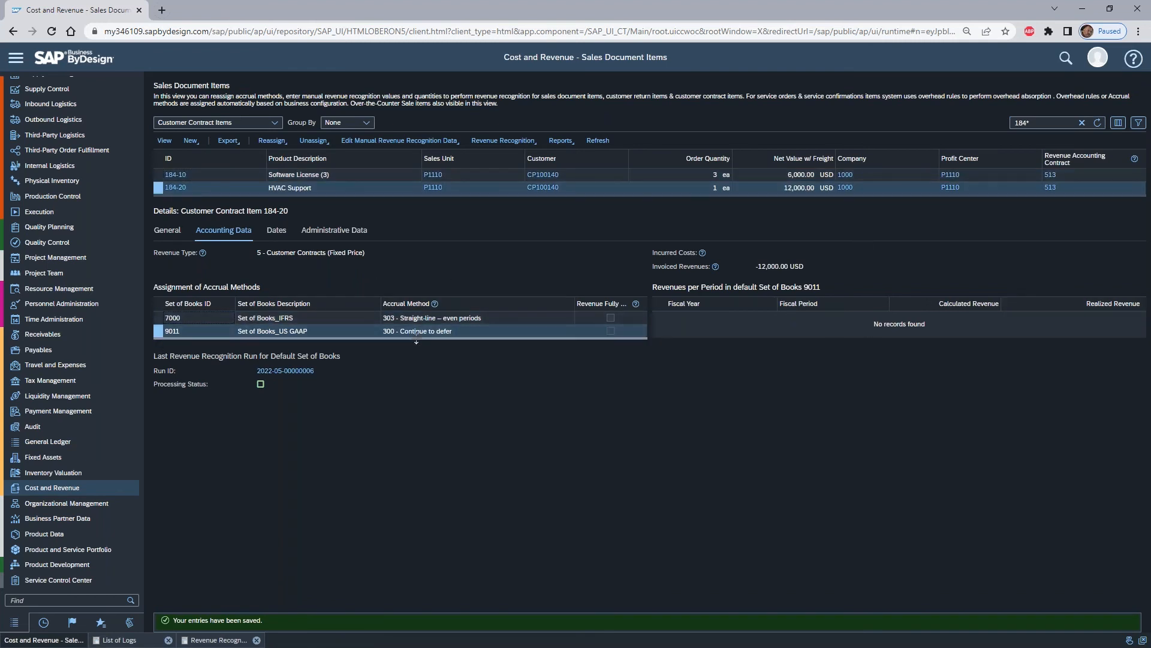
{"action": "left_click", "coordinate": [158, 174]}
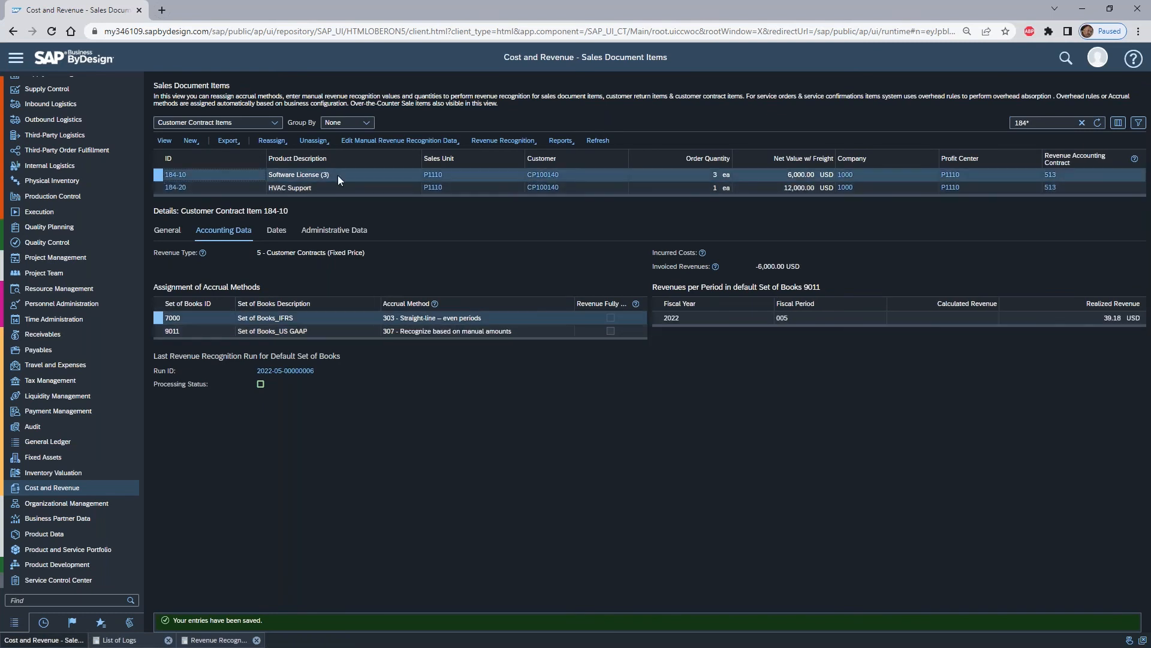
{"action": "left_click", "coordinate": [158, 332]}
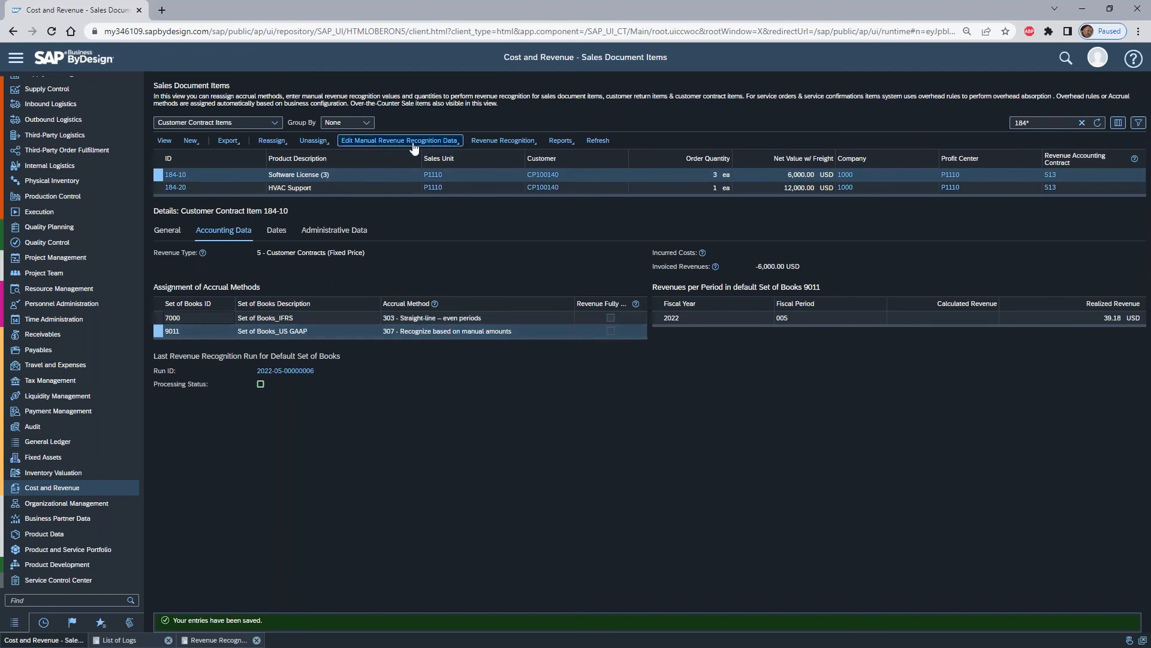
{"action": "left_click", "coordinate": [453, 144]}
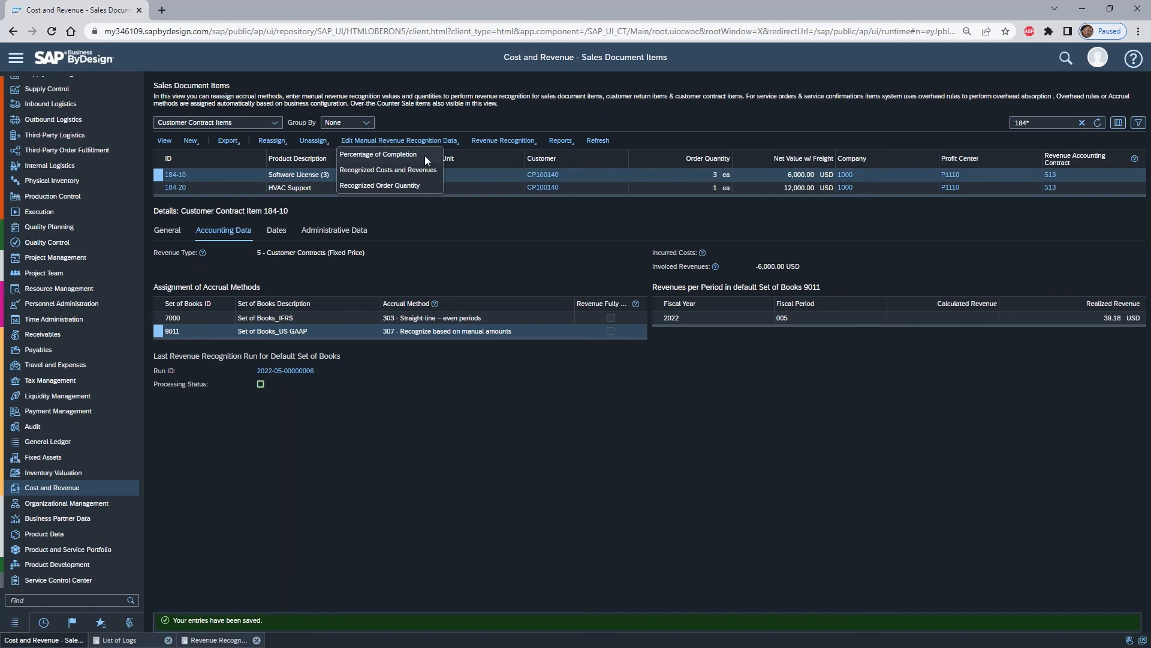
{"action": "left_click", "coordinate": [415, 171]}
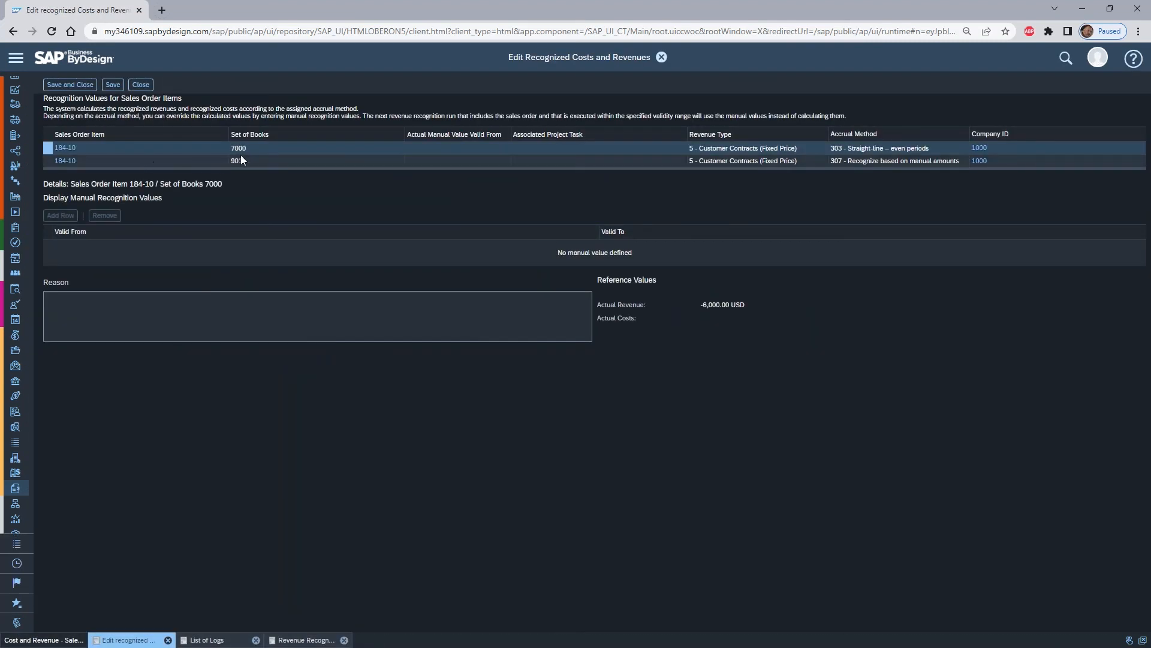
- Add a manual recognition row for set of books 9011, valid from 05/25/2022 to 05/30/2022
{"action": "left_click", "coordinate": [51, 161]}
{"action": "left_click", "coordinate": [60, 215]}
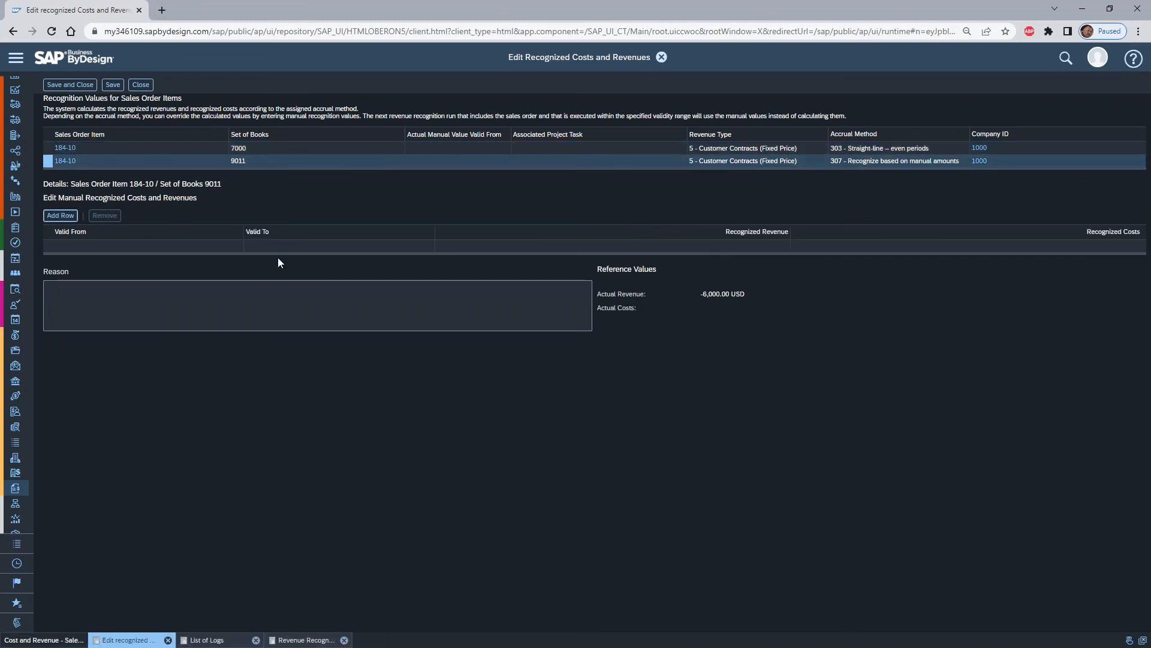
{"action": "left_click", "coordinate": [375, 243]}
{"action": "type", "text": "0530"}
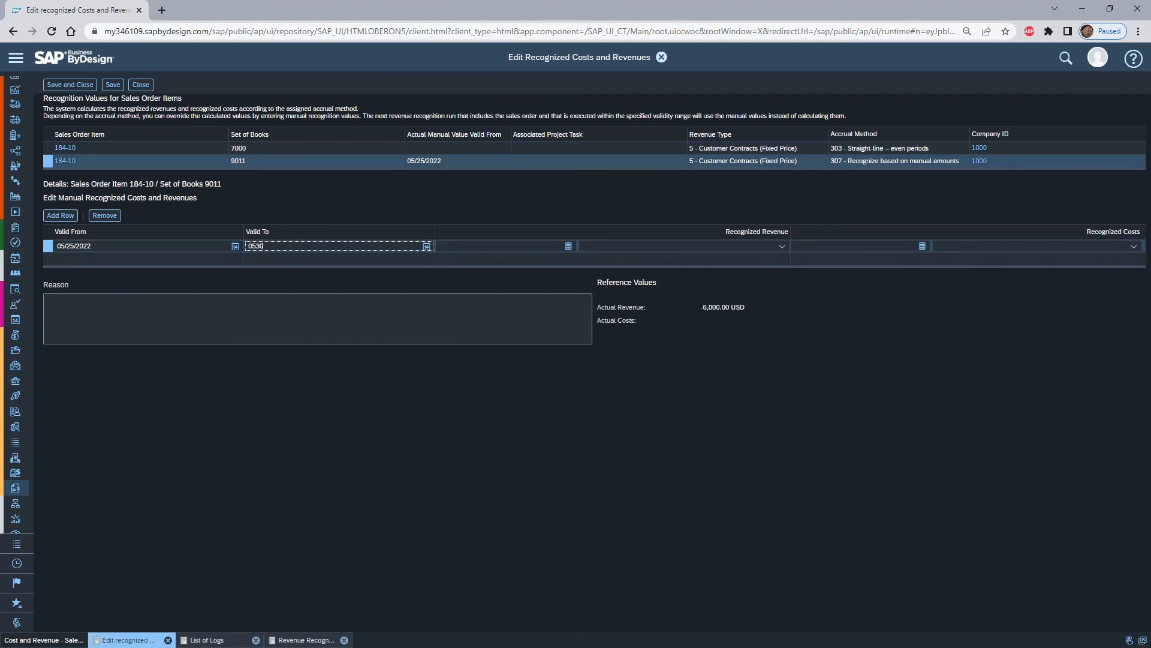
{"action": "key", "text": "Tab"}
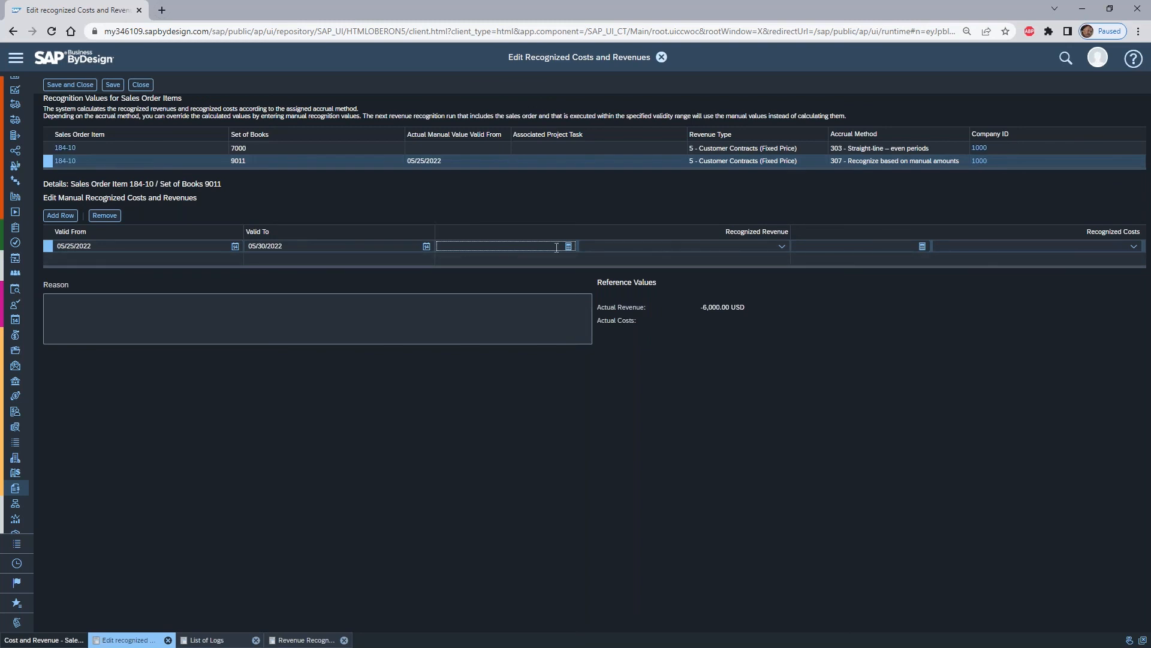
- Set the row's recognized revenue to 600.00 USD, leave the recognized costs empty, and save and close the manual values
{"action": "type", "text": "6000"}
{"action": "key", "text": "Tab"}
{"action": "left_click", "coordinate": [556, 246]}
{"action": "key", "text": "BackSpace"}
{"action": "key", "text": "BackSpace"}
{"action": "key", "text": "BackSpace"}
{"action": "key", "text": "BackSpace"}
{"action": "key", "text": "Tab"}
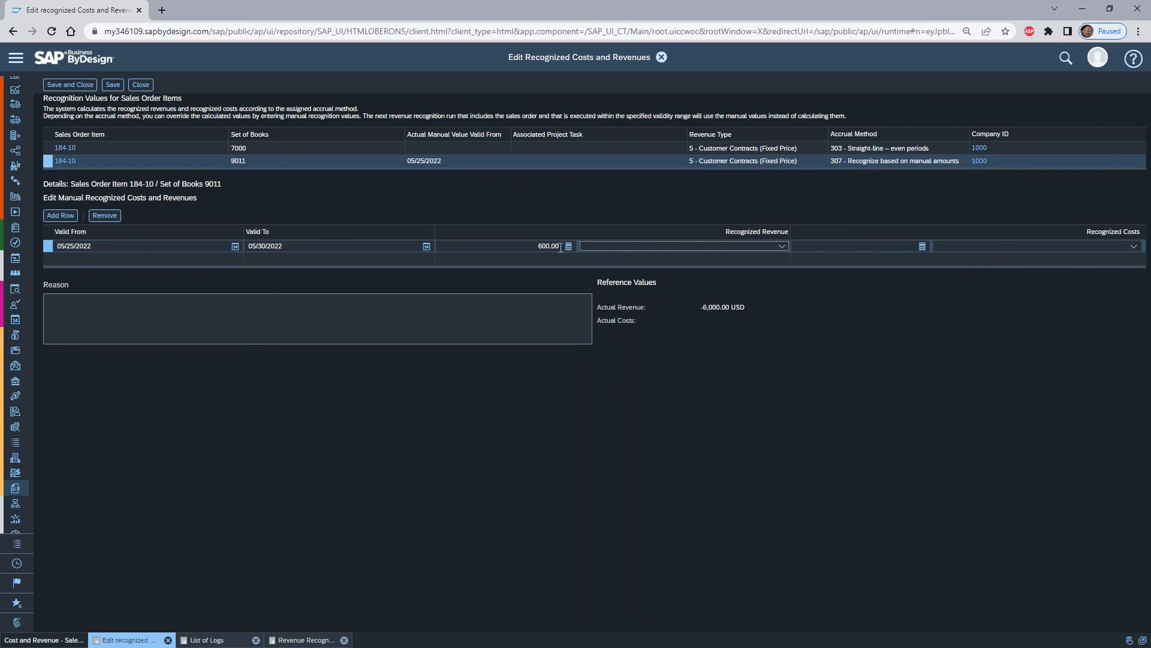
{"action": "left_click", "coordinate": [533, 247]}
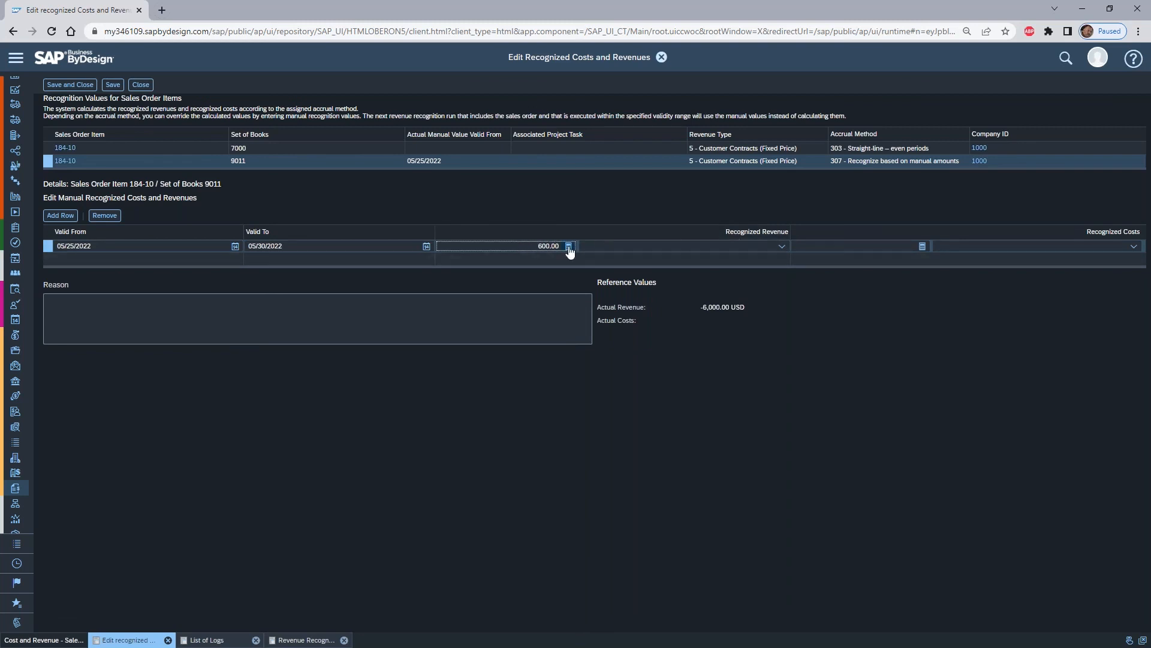
{"action": "left_click", "coordinate": [740, 246]}
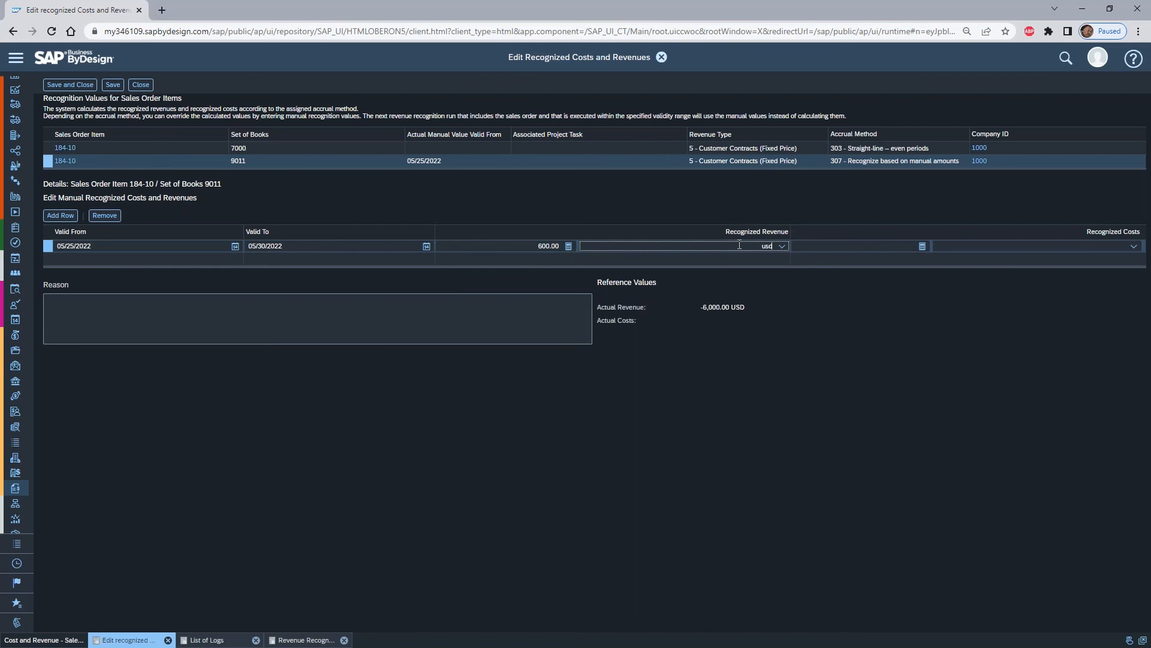
{"action": "left_click", "coordinate": [702, 262]}
{"action": "left_click", "coordinate": [897, 242]}
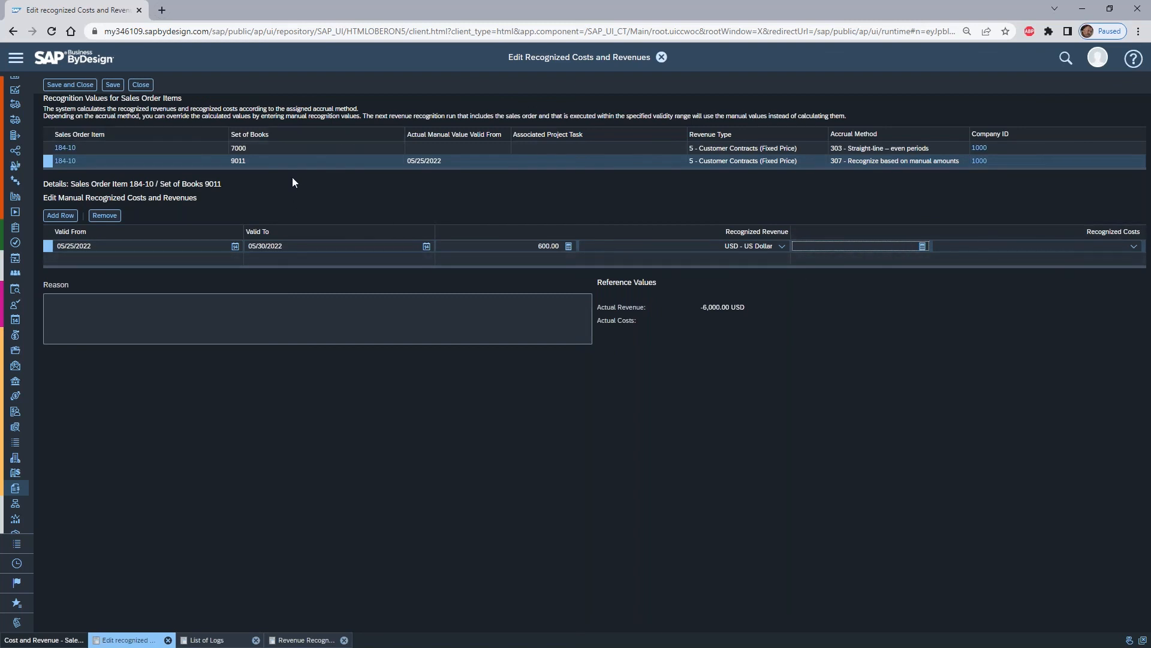
{"action": "left_click", "coordinate": [70, 85]}
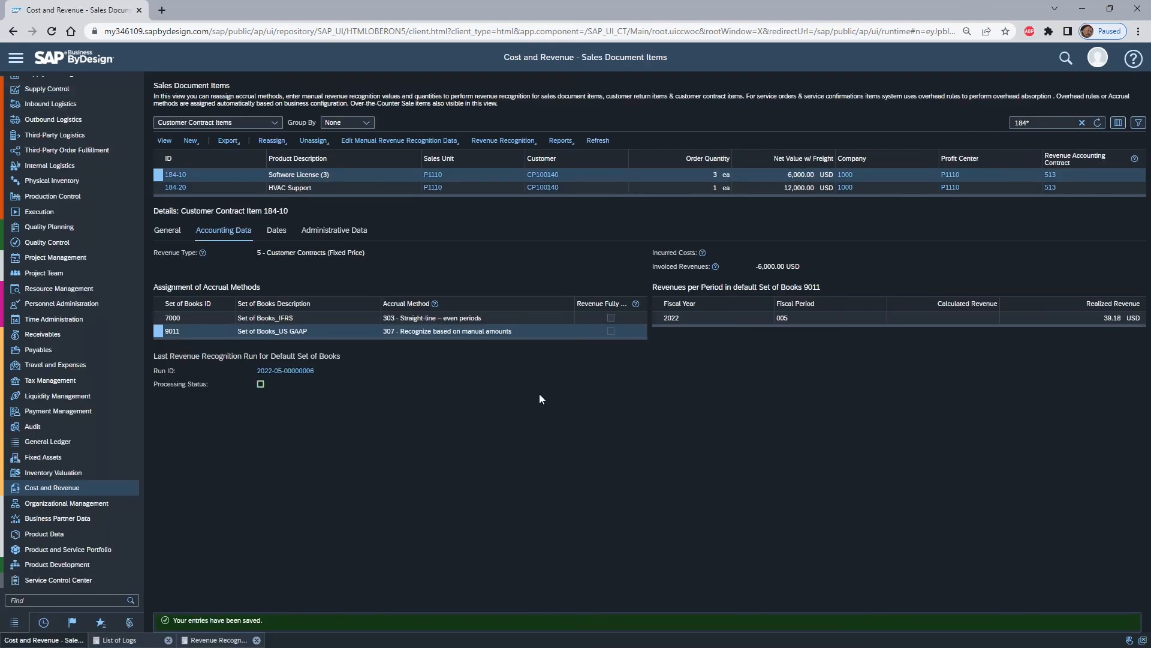
- Copy the "Sales Document 184 w adjust" revenue recognition run, describe it as "Sales Document 184 w manual" and start it immediately
{"action": "mouse_move", "coordinate": [102, 485]}
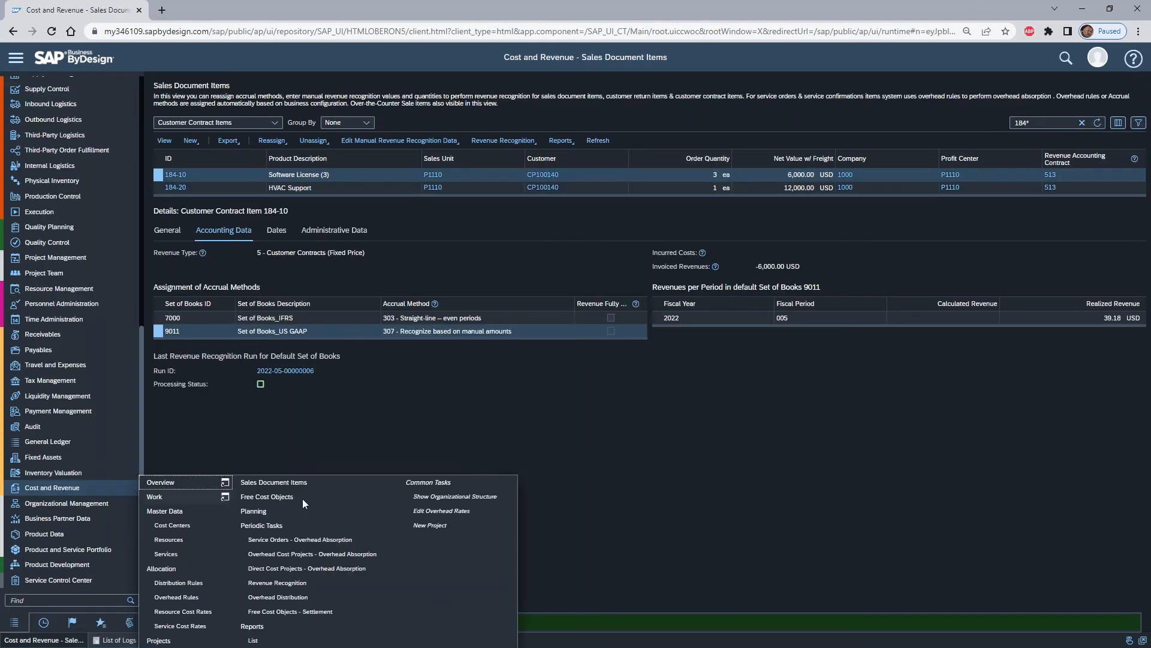
{"action": "left_click", "coordinate": [337, 584]}
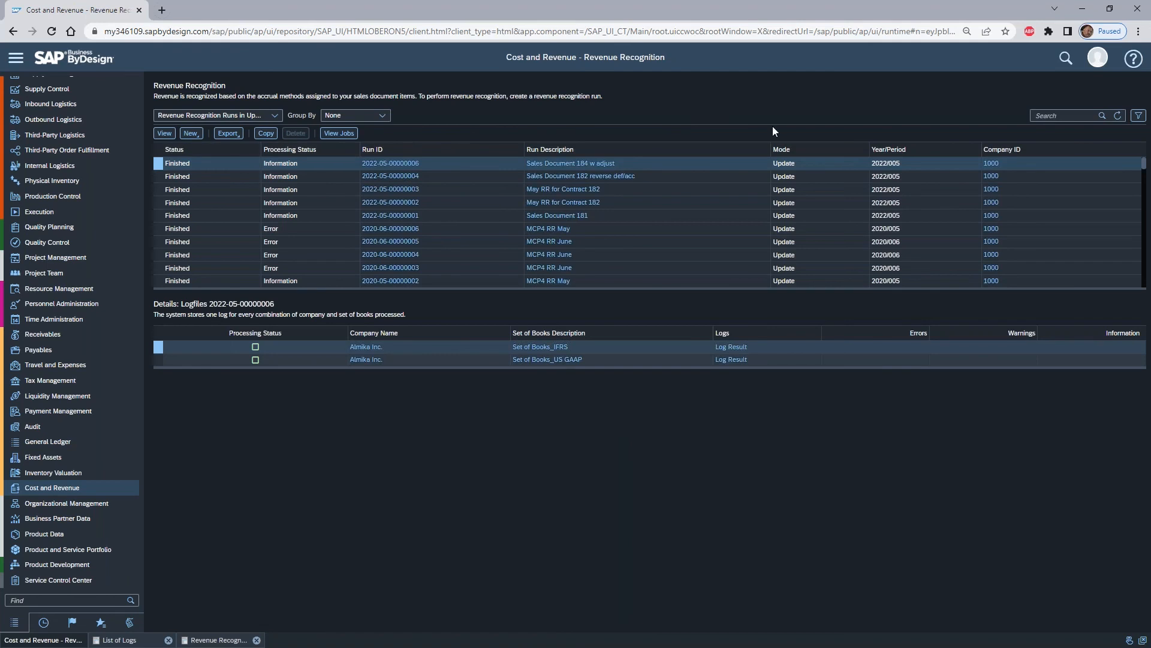
{"action": "left_click", "coordinate": [266, 133]}
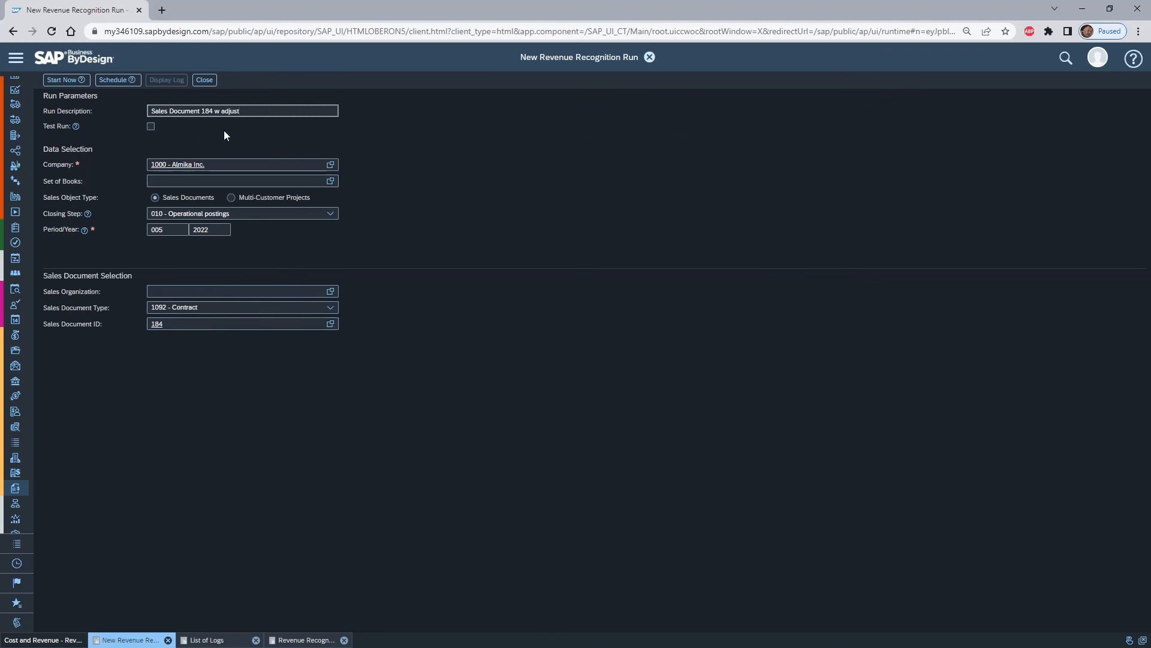
{"action": "key", "text": "BackSpace"}
{"action": "key", "text": "BackSpace"}
{"action": "key", "text": "BackSpace"}
{"action": "key", "text": "BackSpace"}
{"action": "key", "text": "BackSpace"}
{"action": "type", "text": "manual"}
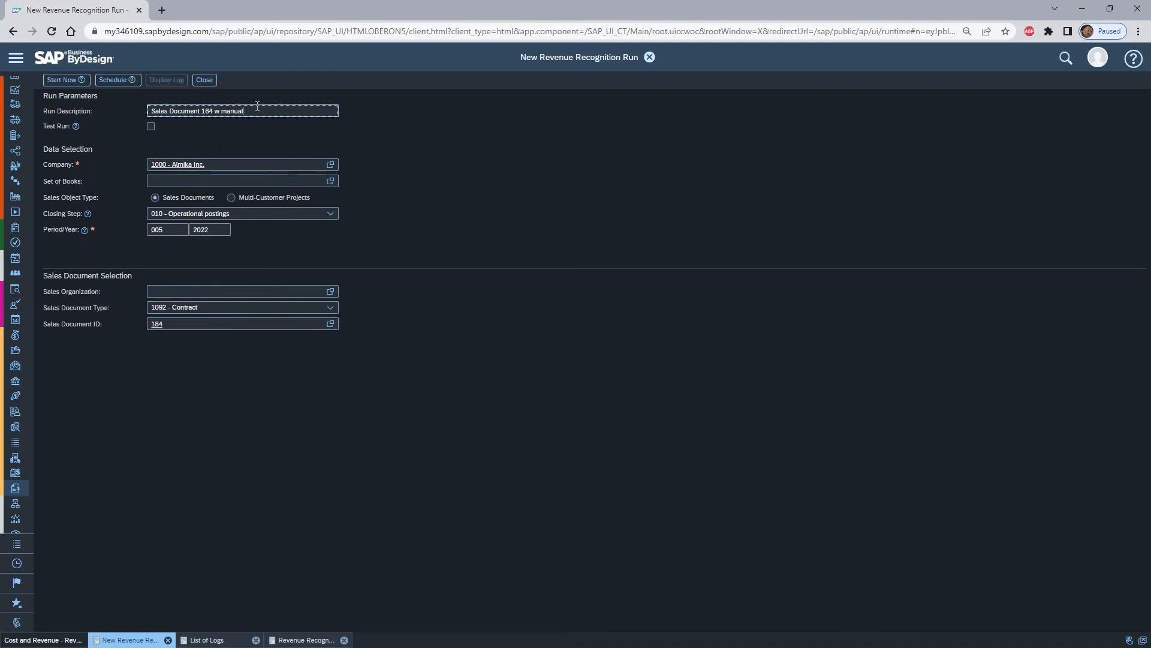
{"action": "left_click", "coordinate": [59, 84]}
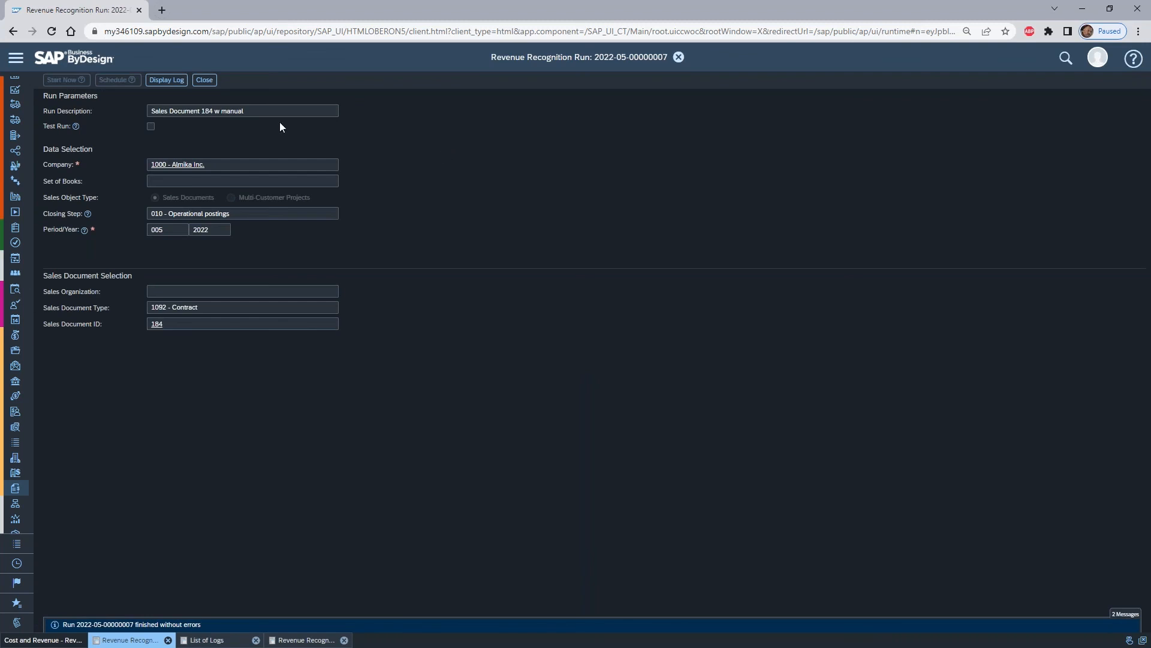
- Open the US GAAP log of the "Sales Document 184 w manual" run
{"action": "left_click", "coordinate": [179, 79]}
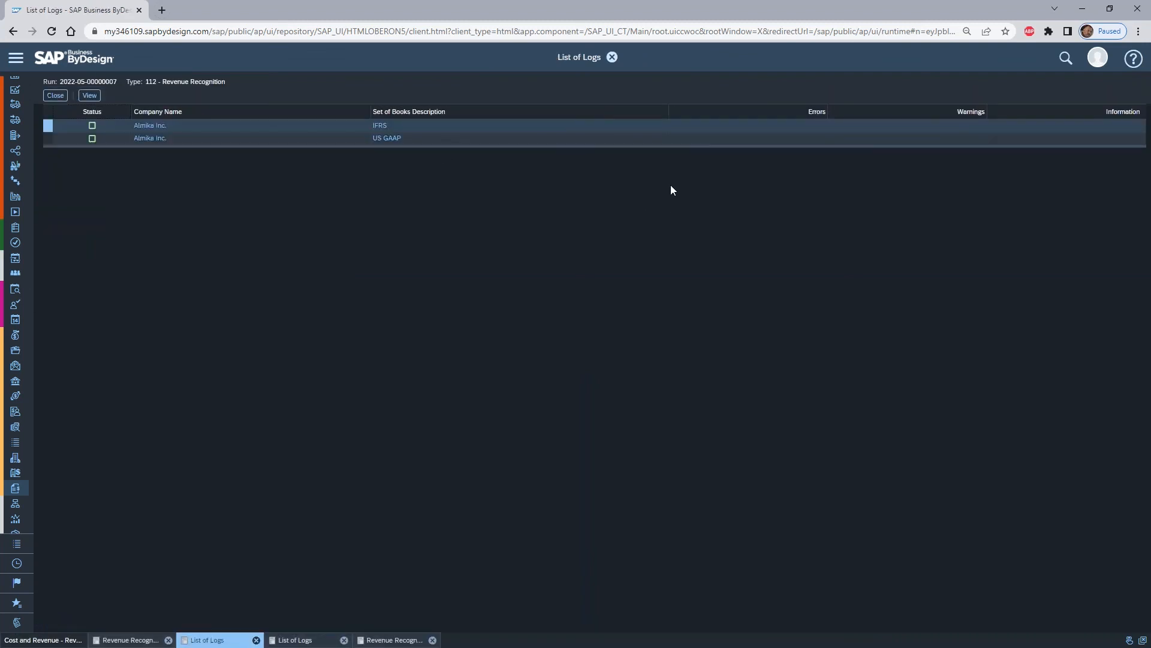
{"action": "left_click", "coordinate": [49, 138]}
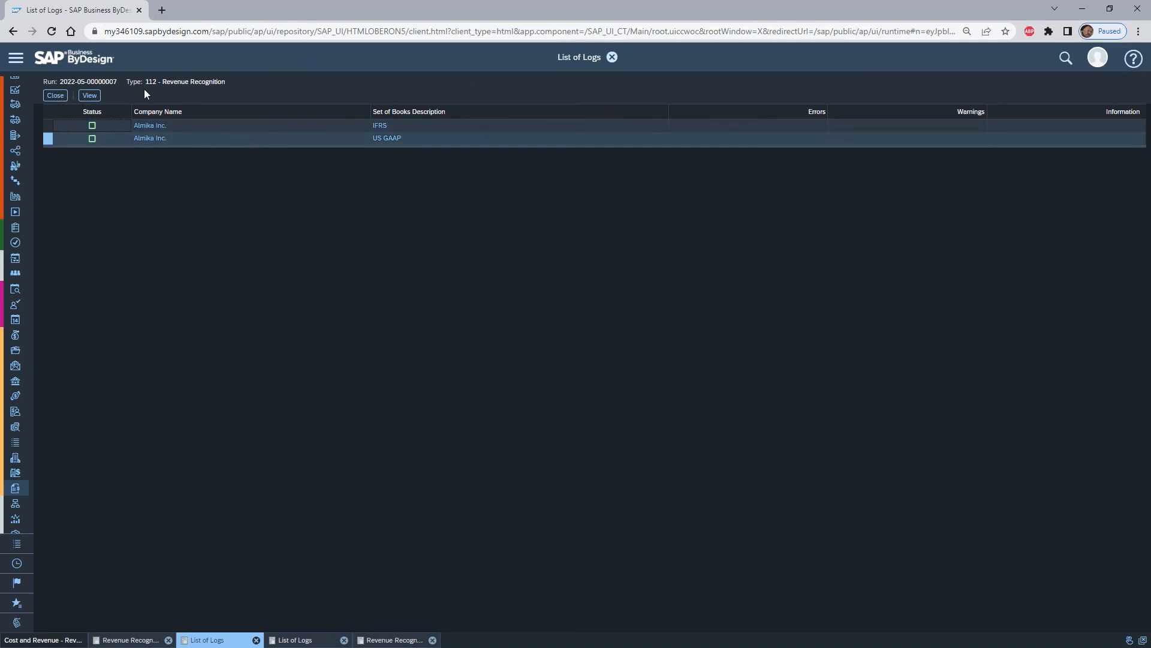
{"action": "left_click", "coordinate": [88, 96]}
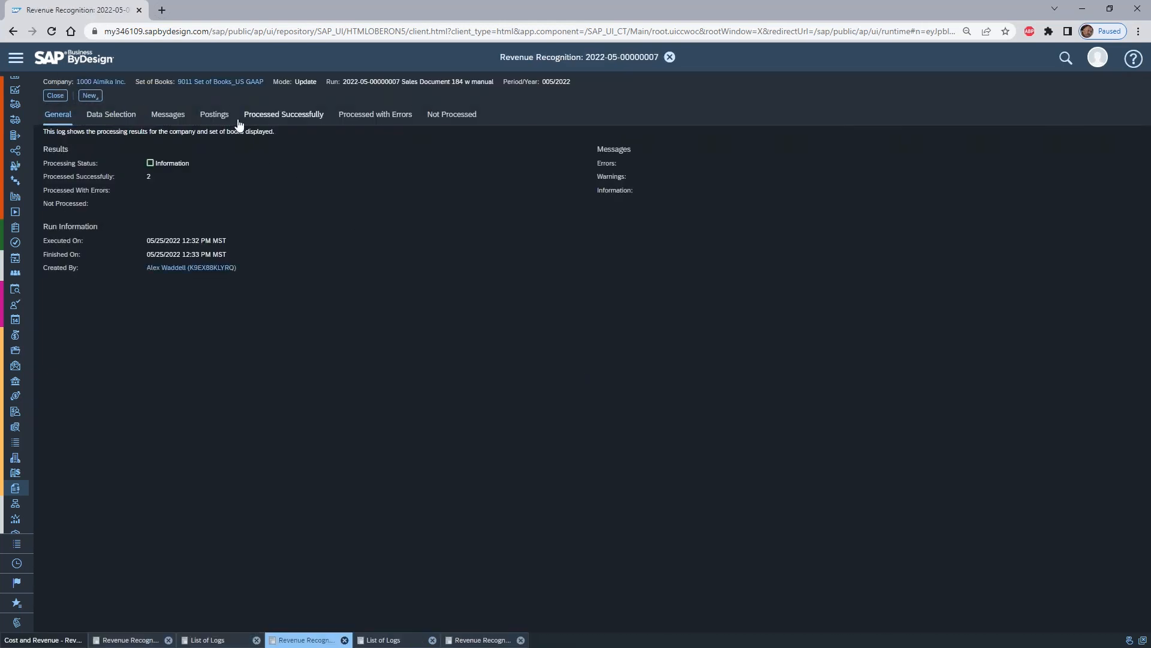
- Review the general ledger postings and the time-based contract items processed successfully in the US GAAP log
{"action": "left_click", "coordinate": [230, 120]}
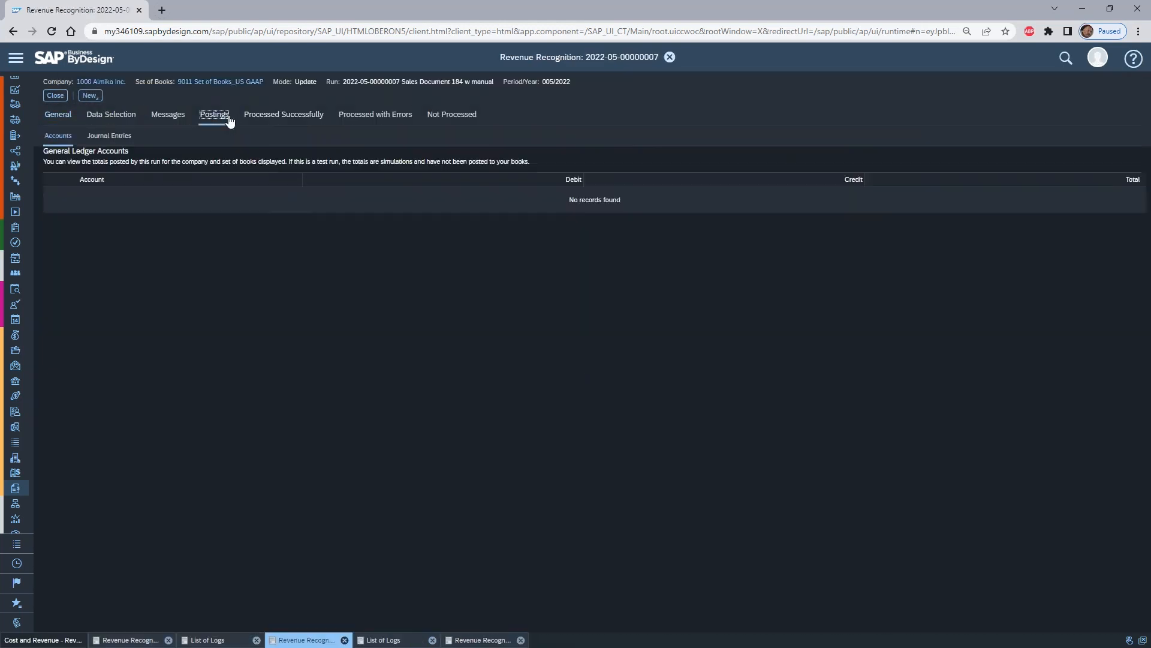
{"action": "left_click", "coordinate": [278, 120]}
{"action": "left_click", "coordinate": [593, 239]}
{"action": "left_click", "coordinate": [173, 157]}
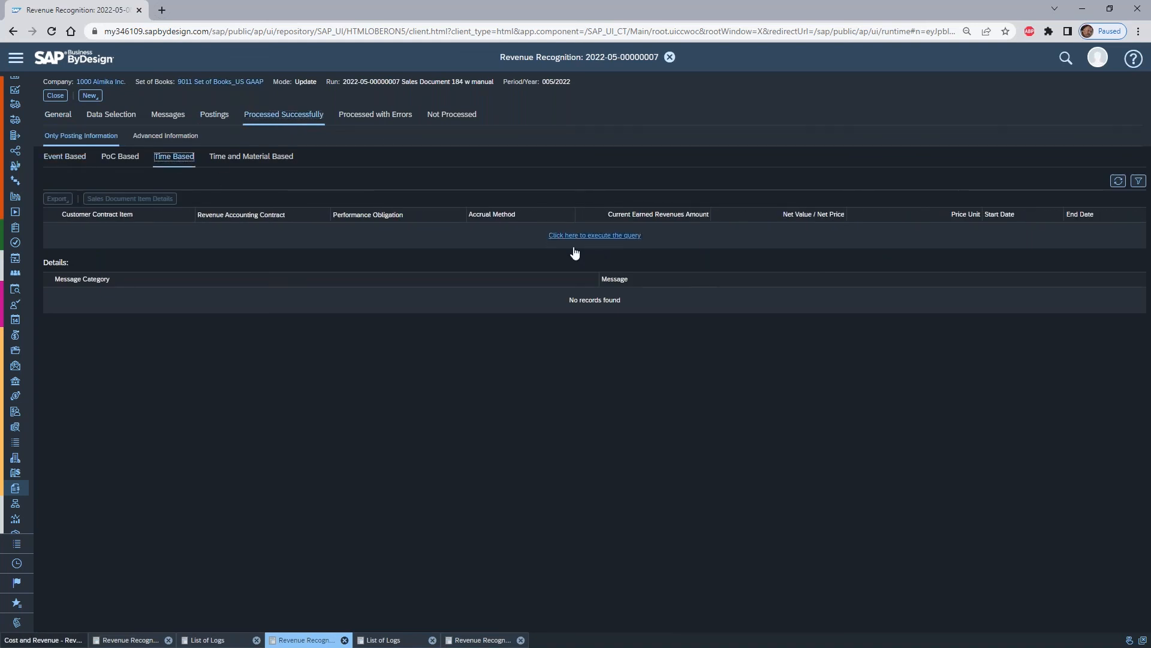
{"action": "left_click", "coordinate": [587, 236]}
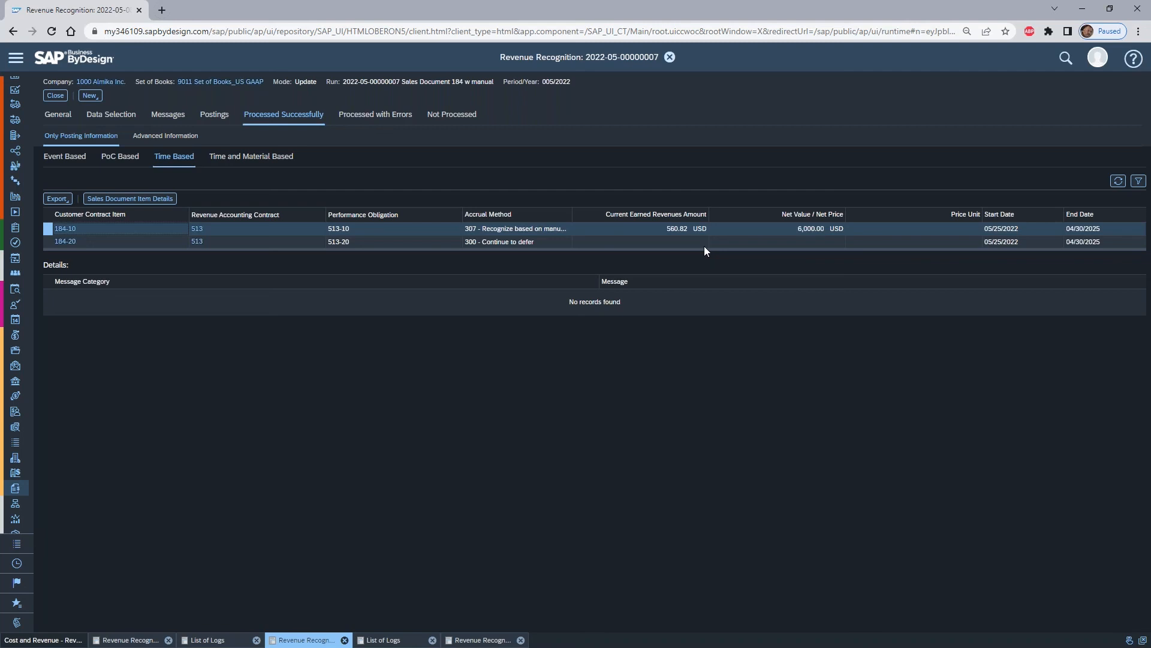
- Return to the sales document items under Cost and Revenue
{"action": "left_click", "coordinate": [17, 59]}
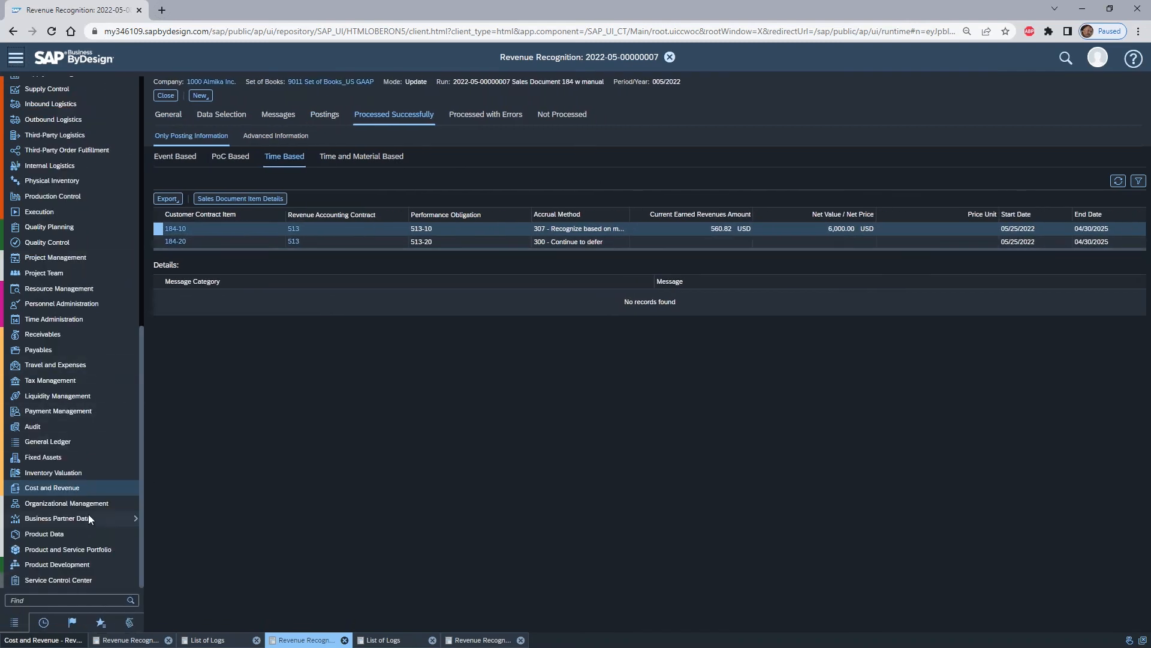
{"action": "mouse_move", "coordinate": [99, 489]}
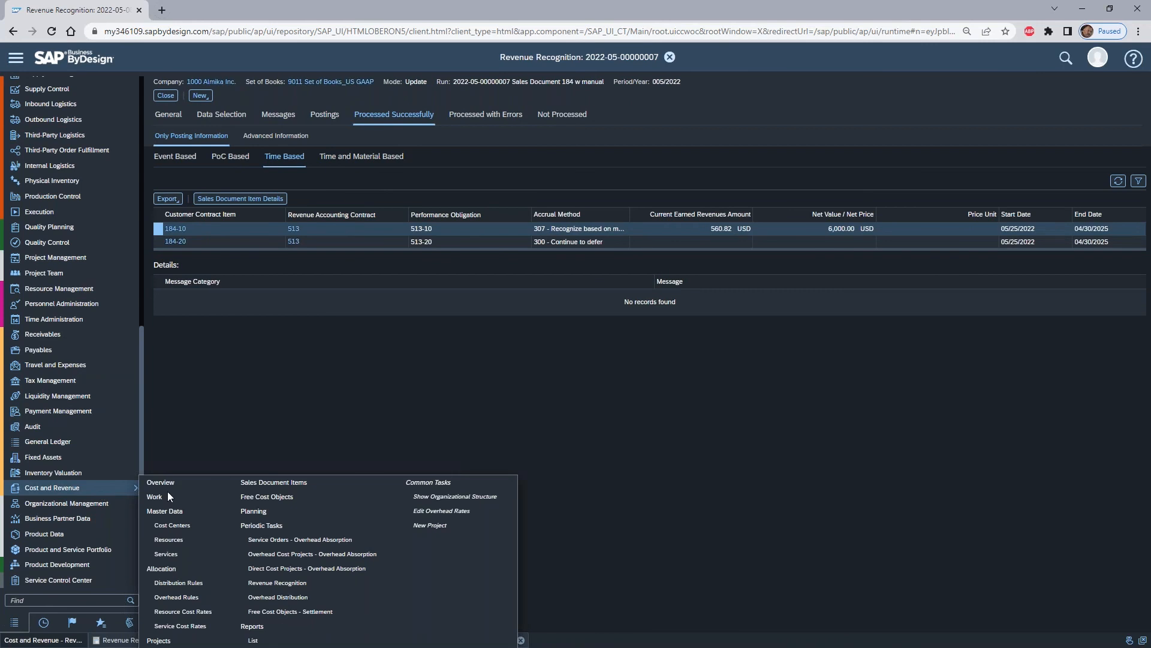
{"action": "left_click", "coordinate": [337, 482]}
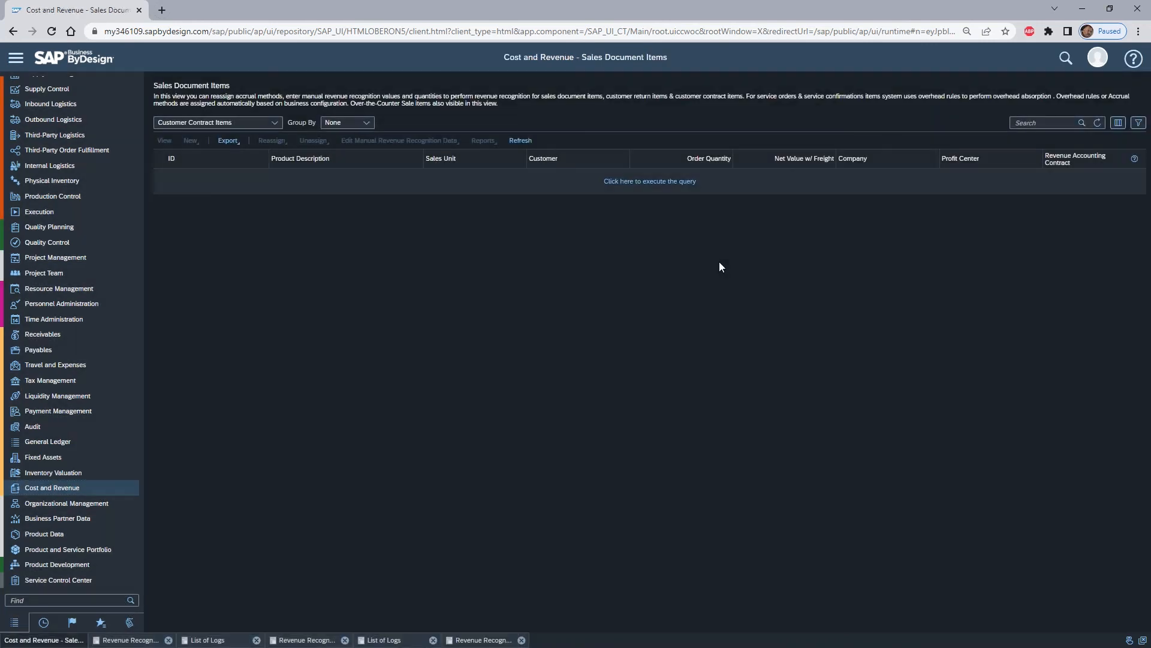
- Search the customer contract items for 184* and open the Sales Document - Line Items report for the Software License (3) item
{"action": "left_click", "coordinate": [1029, 124]}
{"action": "type", "text": "184"}
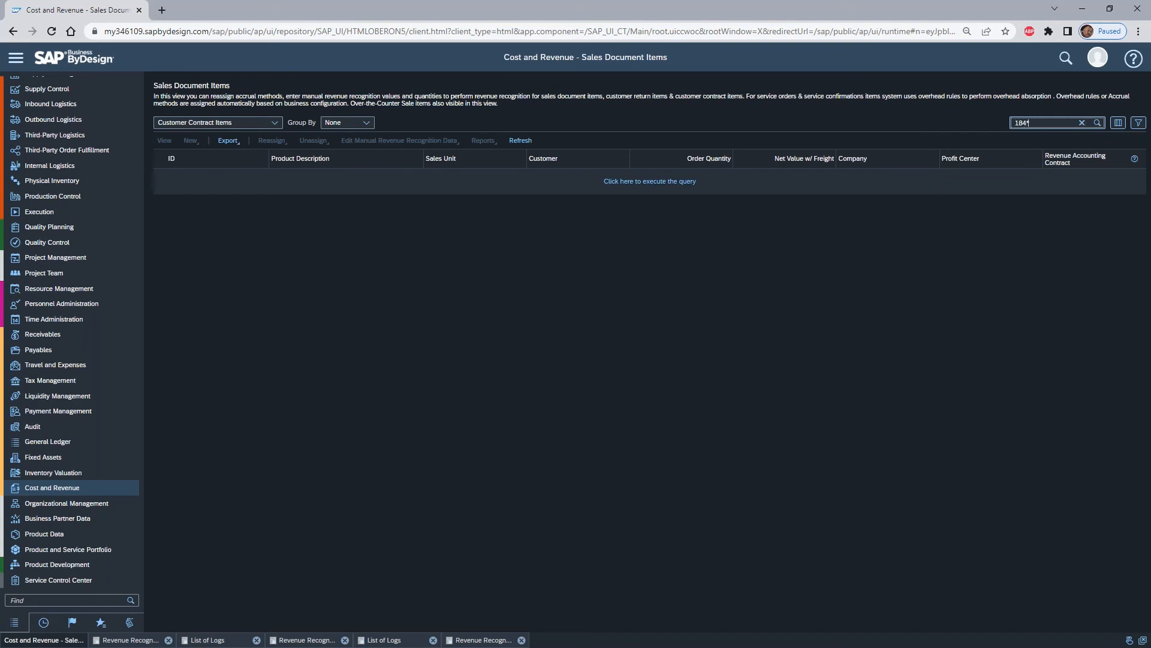
{"action": "key", "text": "Return"}
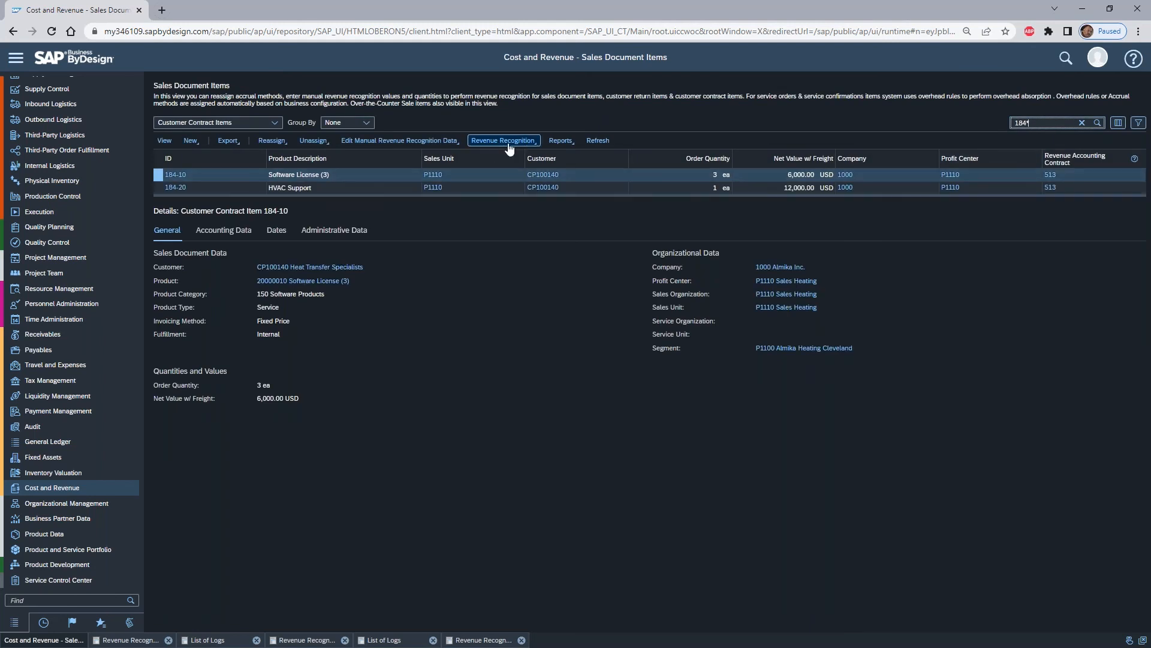
{"action": "left_click", "coordinate": [563, 144]}
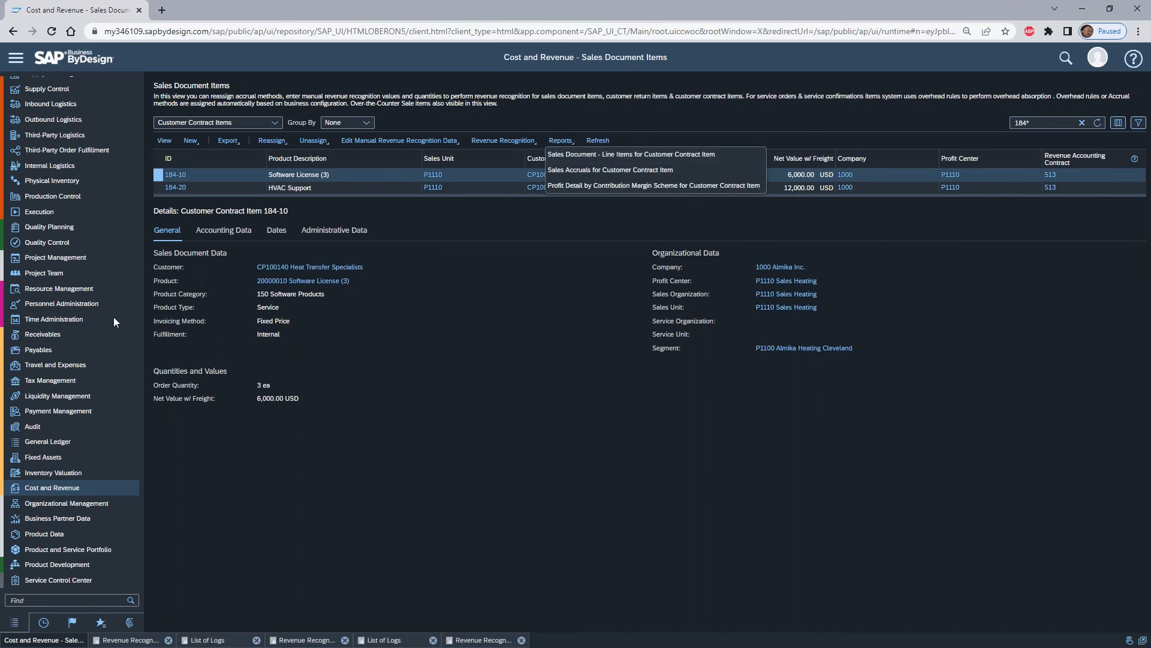
{"action": "left_click", "coordinate": [660, 155]}
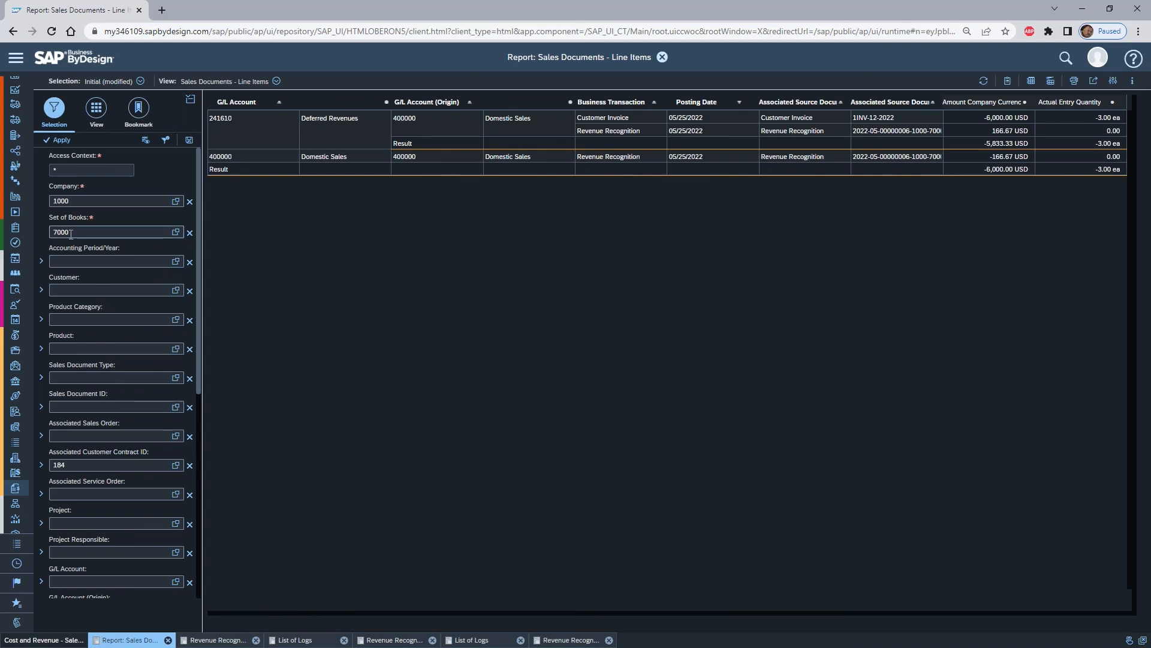
- Set the line items report's set of books to 9011, Set of Books_US GAAP
{"action": "left_click", "coordinate": [175, 232]}
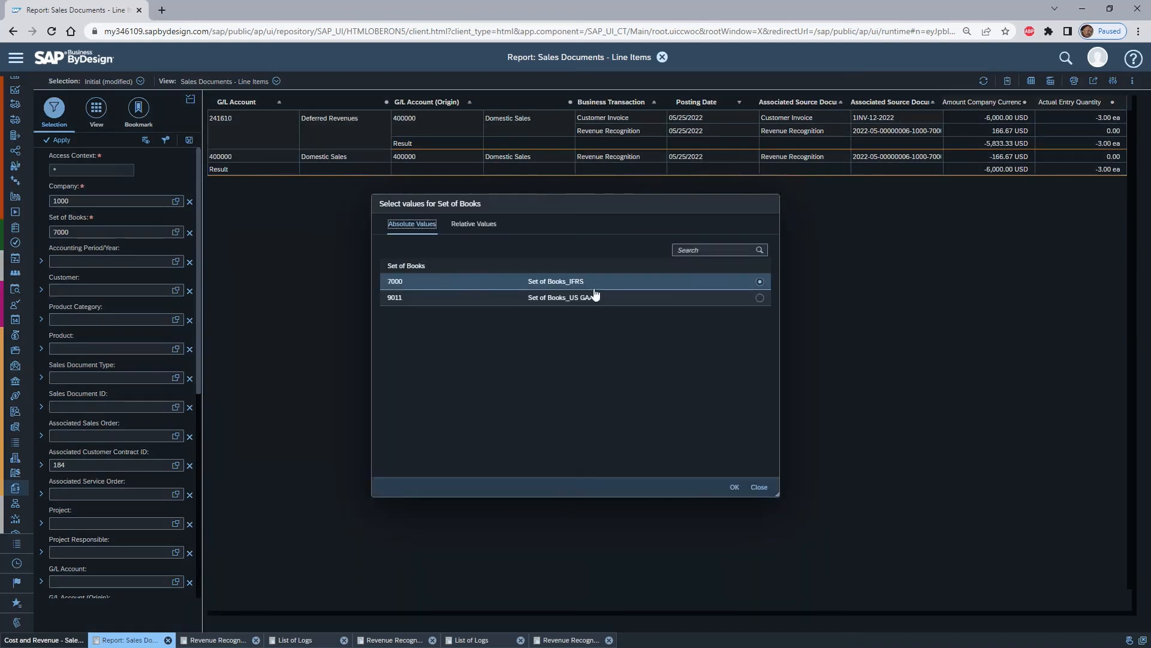
{"action": "left_click", "coordinate": [759, 298]}
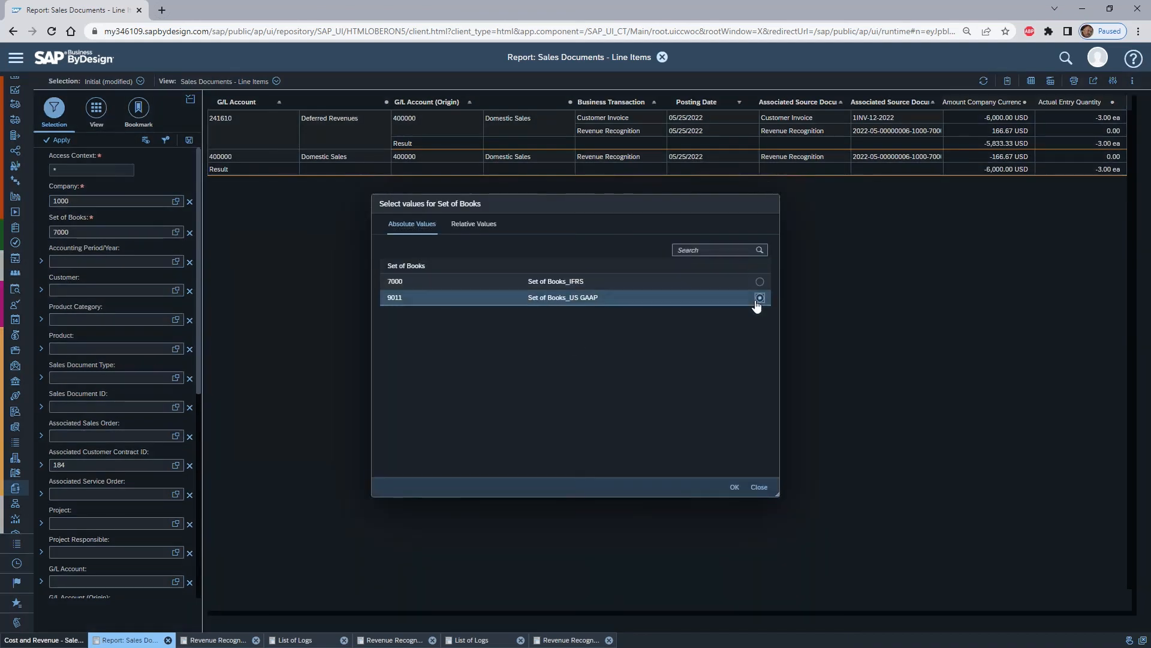
{"action": "left_click", "coordinate": [734, 488]}
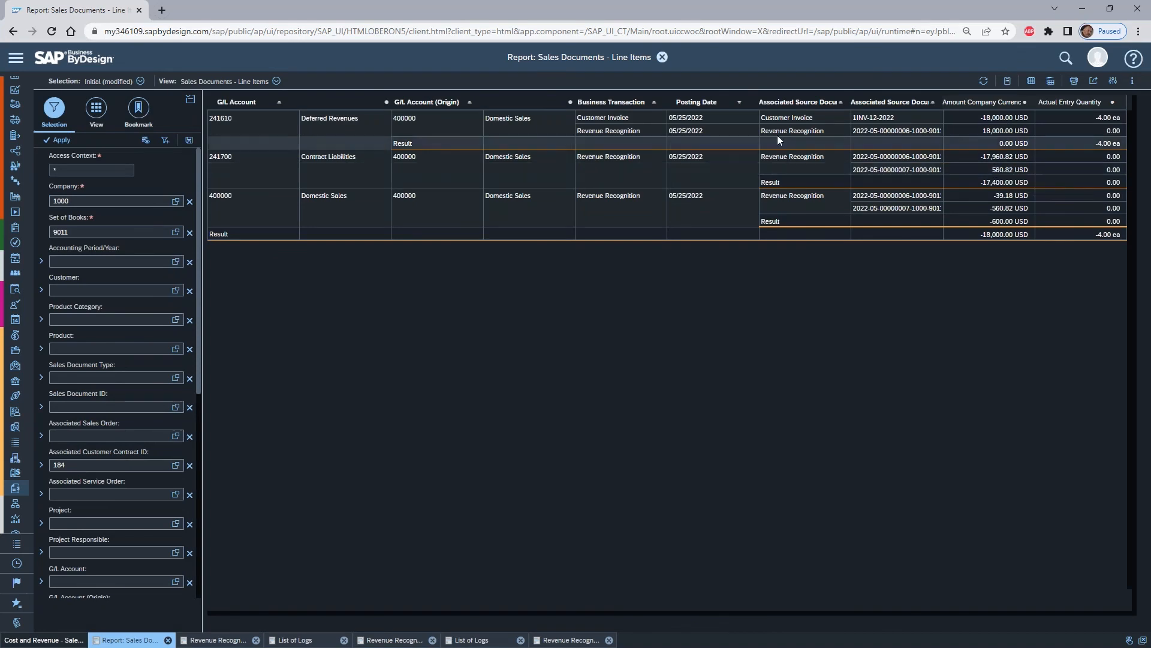
- Add Product as a row field to the line items report, review the amounts per product and close the report
{"action": "left_click", "coordinate": [96, 108]}
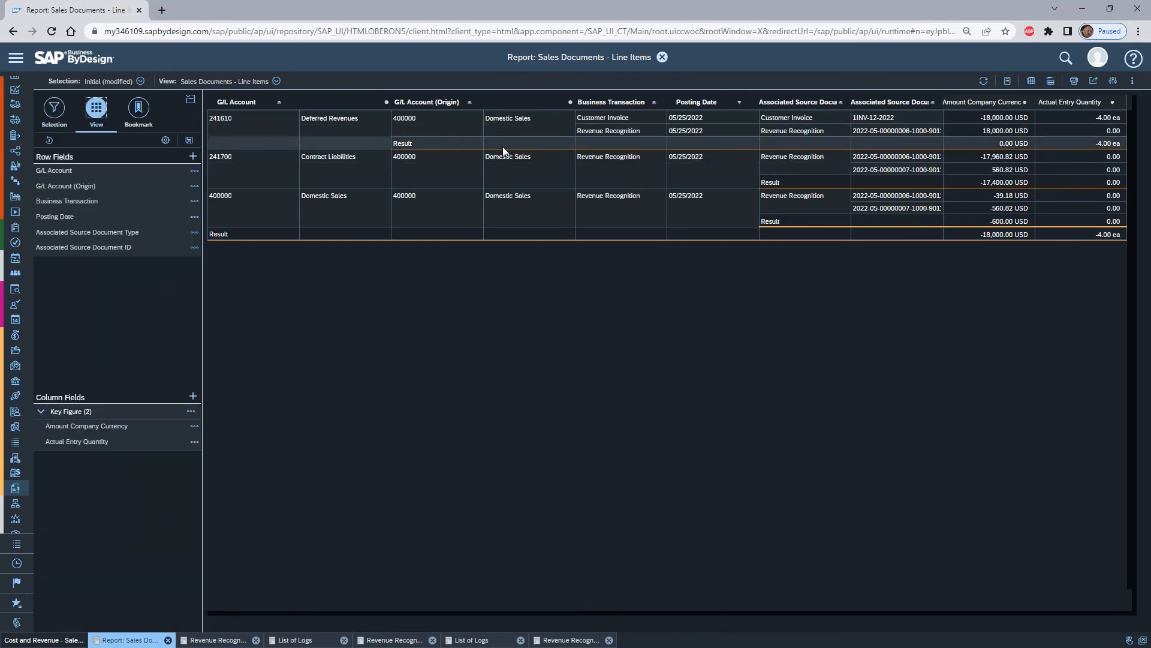
{"action": "left_click", "coordinate": [193, 156]}
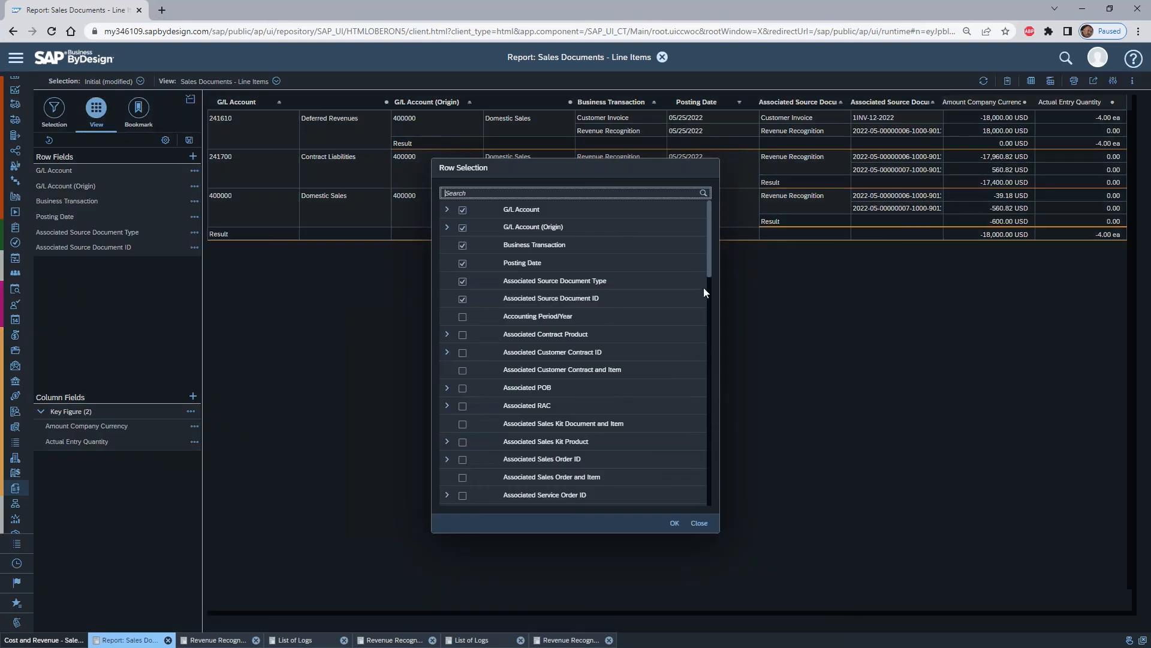
{"action": "scroll", "coordinate": [628, 351], "scroll_direction": "down", "scroll_amount": 10}
{"action": "scroll", "coordinate": [637, 235], "scroll_direction": "down", "scroll_amount": 3}
{"action": "left_click", "coordinate": [462, 269]}
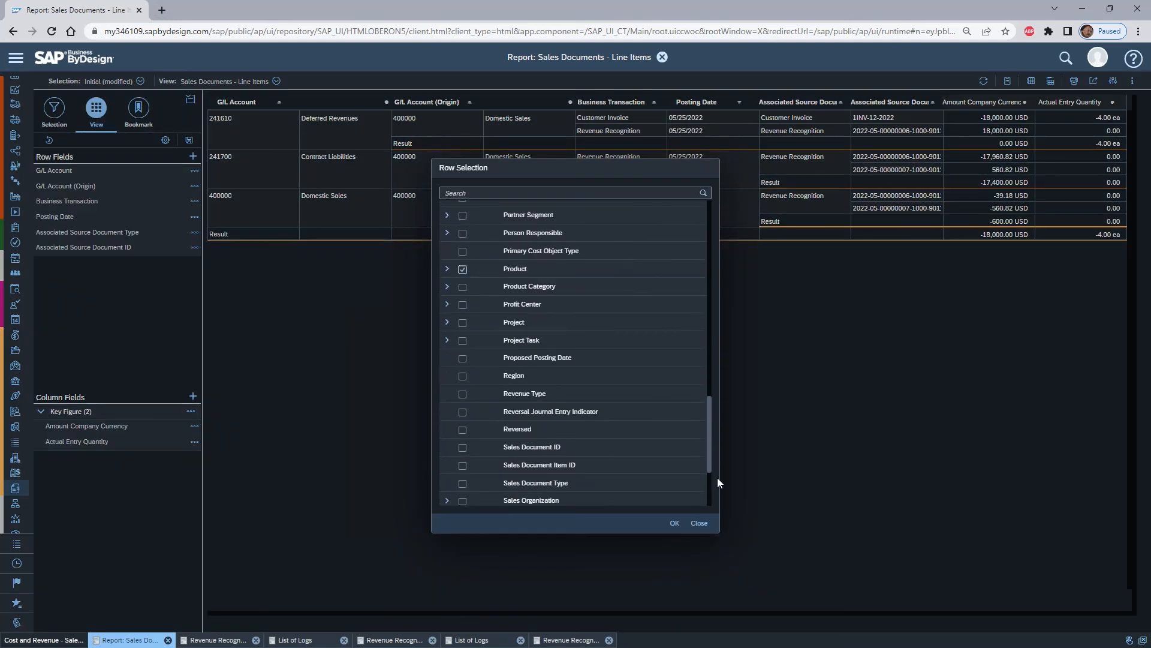
{"action": "left_click", "coordinate": [674, 523]}
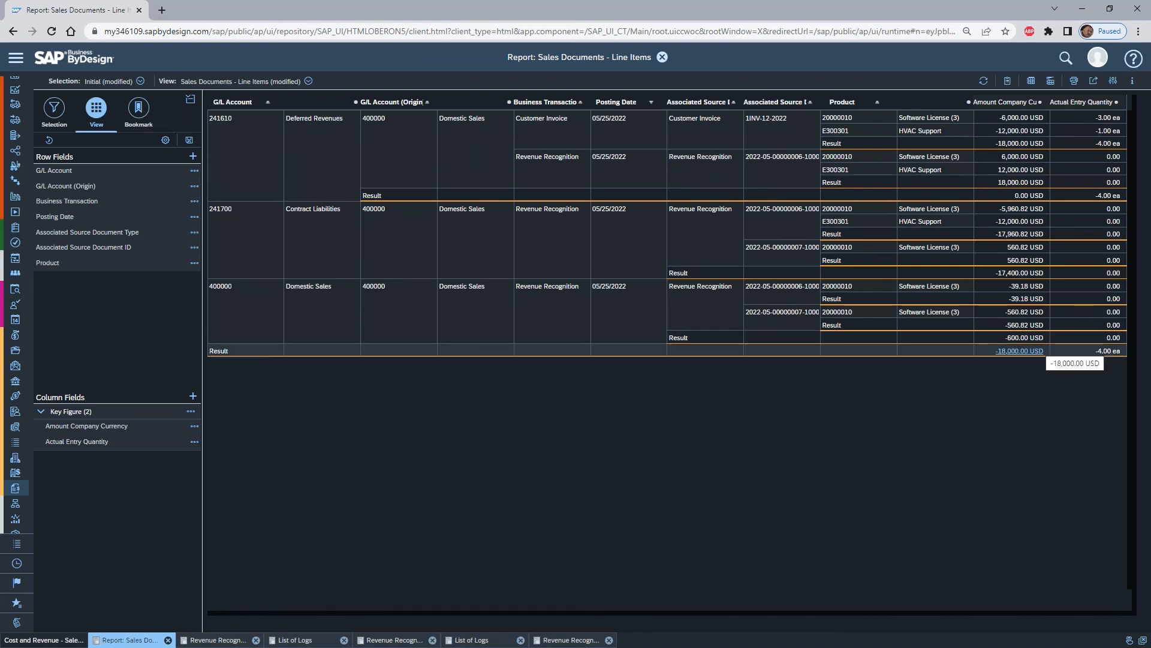
{"action": "left_click", "coordinate": [662, 57]}
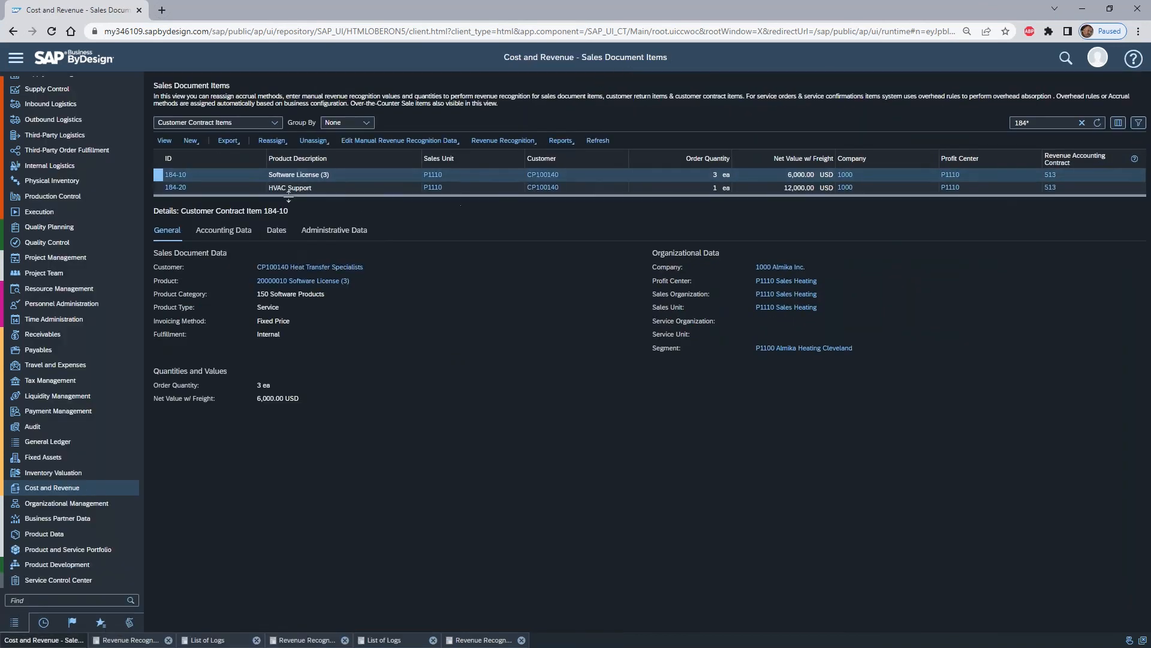
- Run the Sales Accruals report for the customer contract item, restricted to sales document ID 184
{"action": "left_click", "coordinate": [526, 142]}
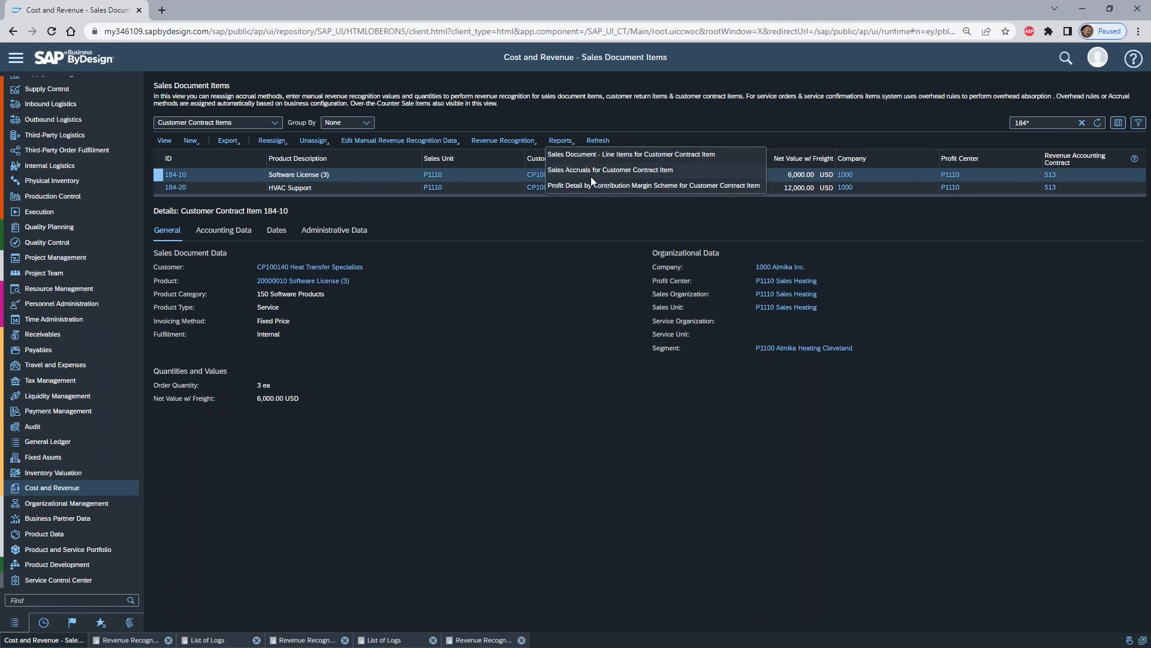
{"action": "left_click", "coordinate": [625, 169]}
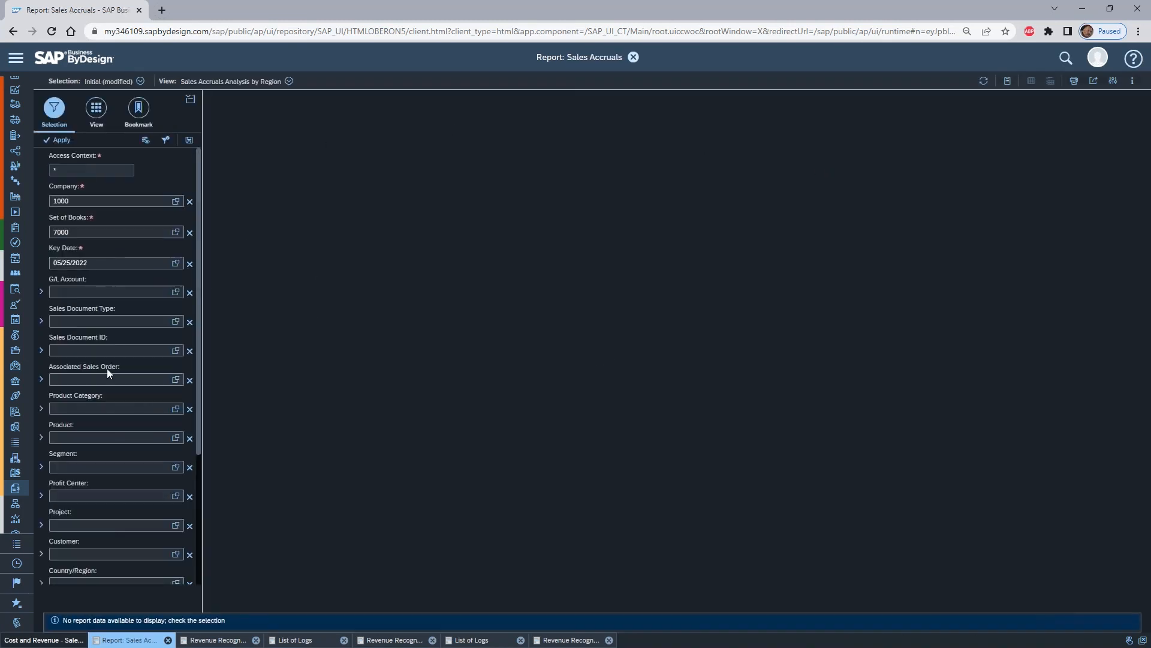
{"action": "scroll", "coordinate": [106, 368], "scroll_direction": "down", "scroll_amount": 1}
{"action": "left_click", "coordinate": [83, 288]}
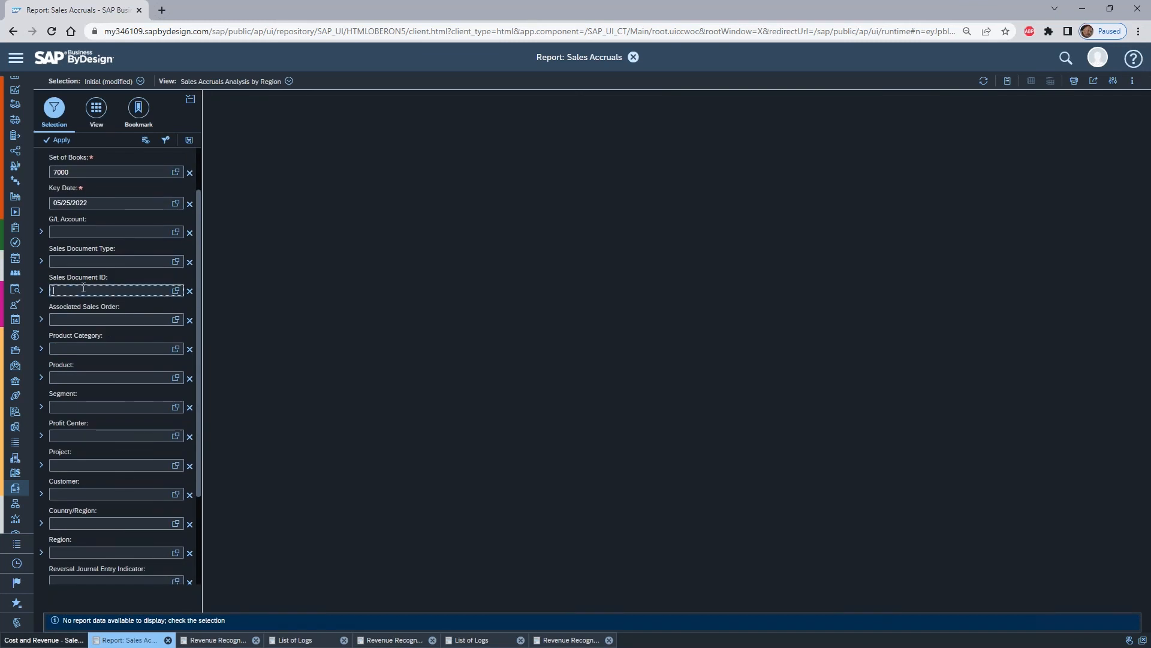
{"action": "type", "text": "184"}
{"action": "key", "text": "Return"}
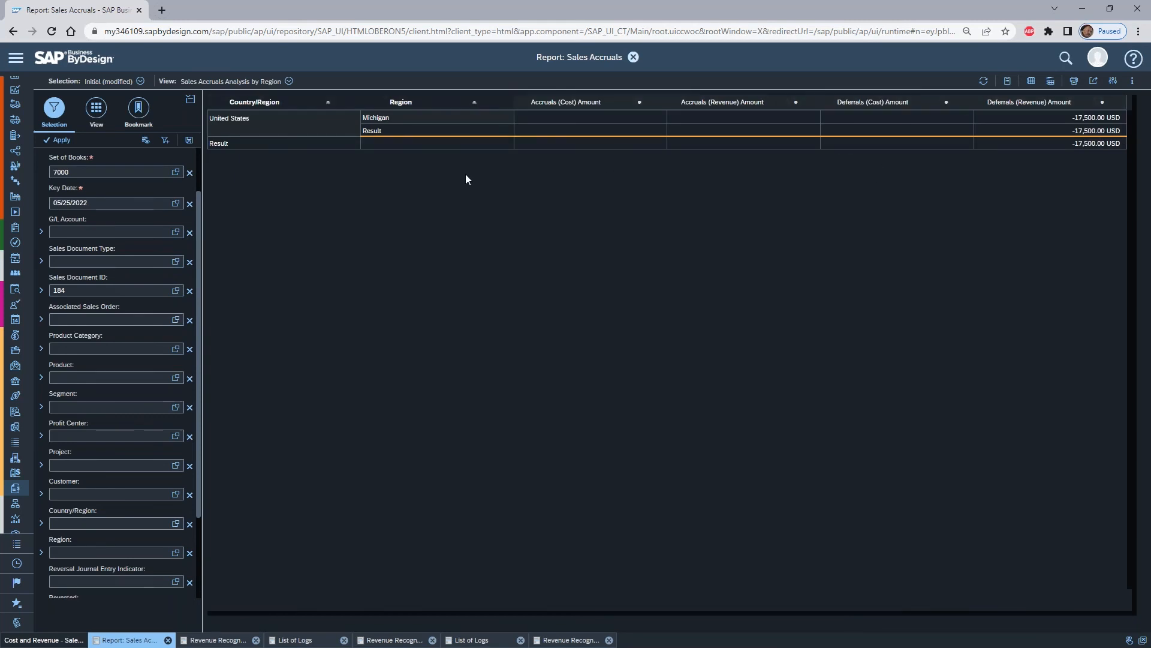
- Add Product as a row field to the Sales Accruals report
{"action": "left_click", "coordinate": [96, 108]}
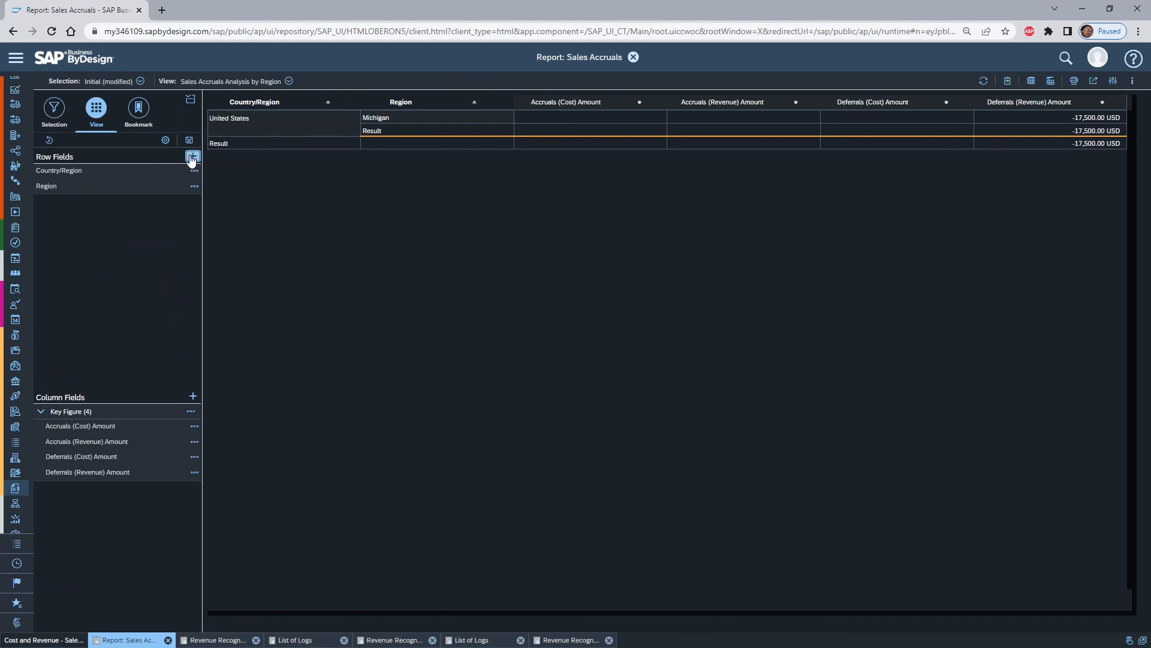
{"action": "left_click", "coordinate": [192, 157]}
{"action": "scroll", "coordinate": [478, 369], "scroll_direction": "down", "scroll_amount": 5}
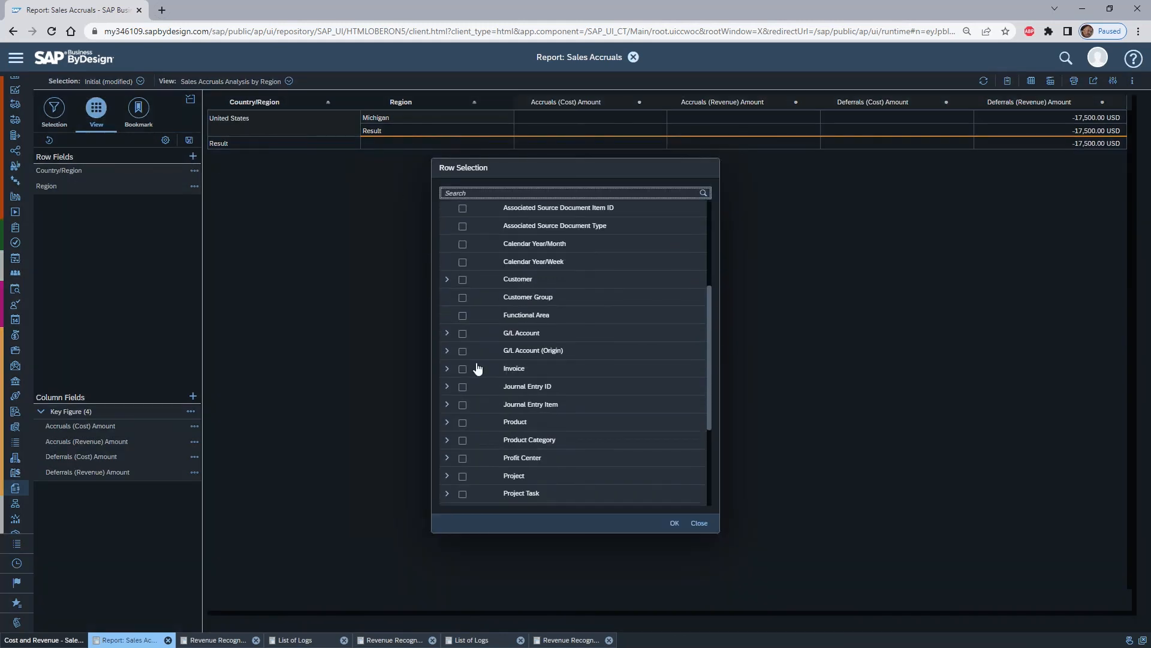
{"action": "left_click", "coordinate": [463, 422]}
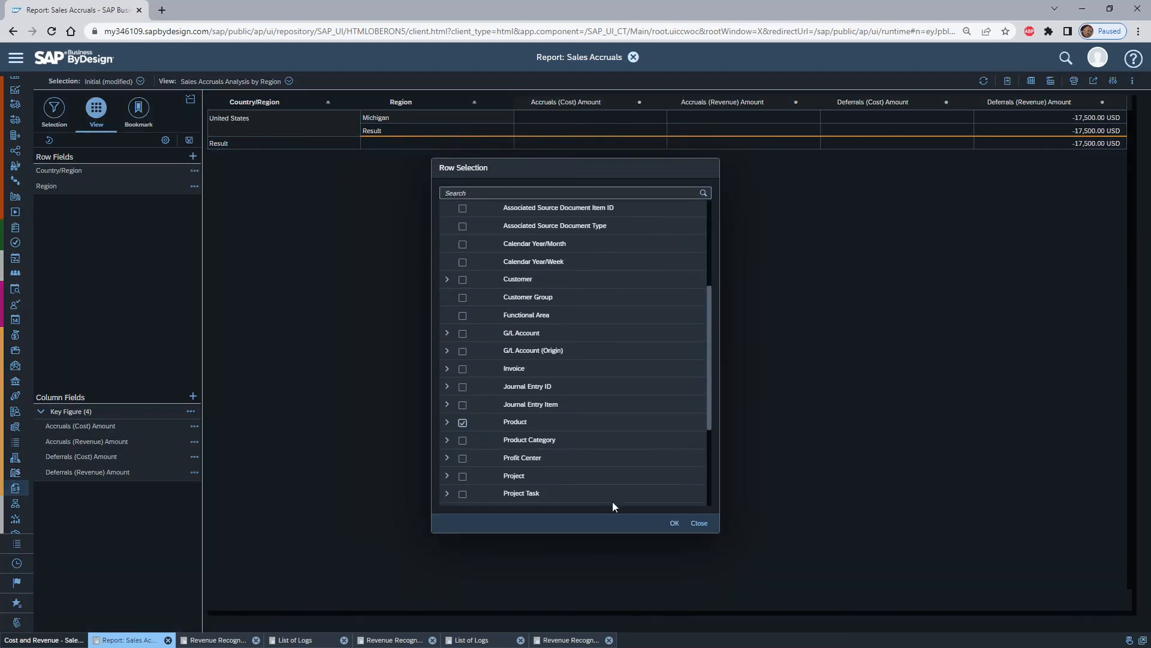
{"action": "left_click", "coordinate": [674, 523]}
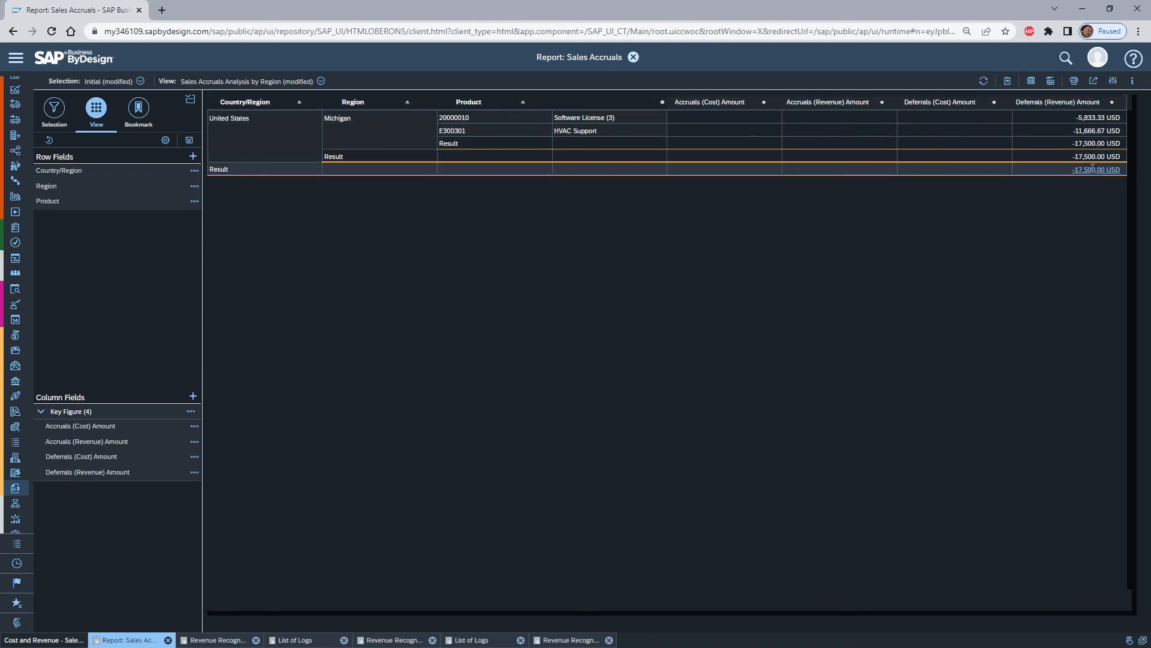
- Apply set of books 9011 (US GAAP) to the Sales Accruals report, review the deferrals and close the report
{"action": "left_click", "coordinate": [54, 109]}
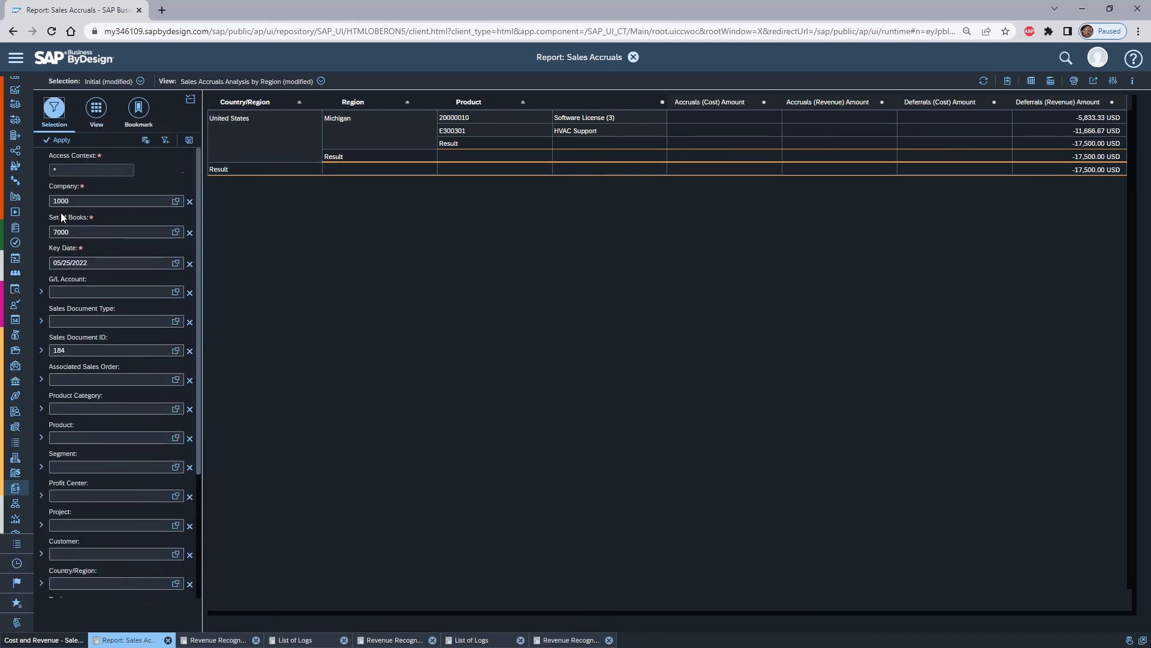
{"action": "left_click", "coordinate": [176, 232]}
{"action": "left_click", "coordinate": [759, 298]}
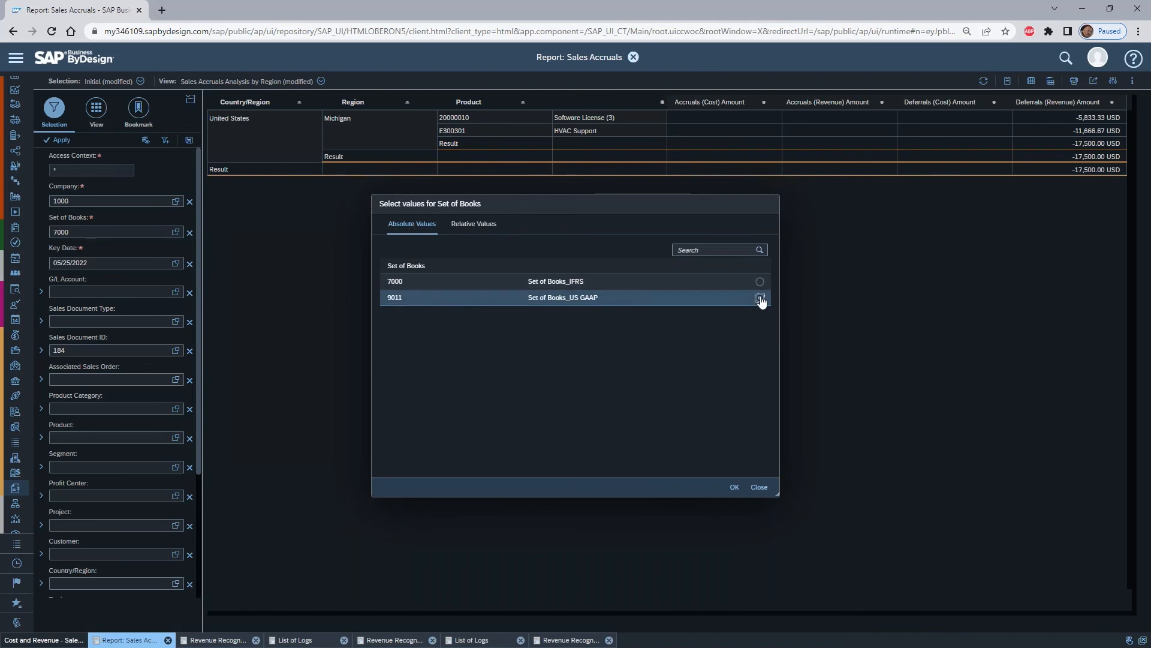
{"action": "left_click", "coordinate": [734, 487]}
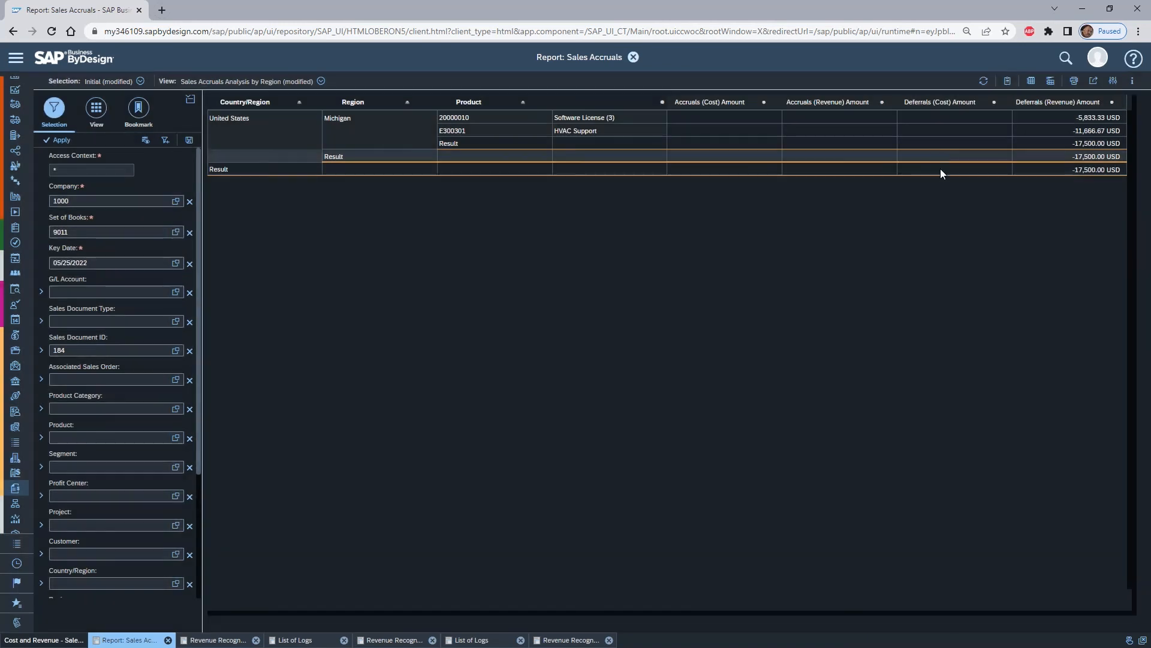
{"action": "left_click", "coordinate": [58, 140]}
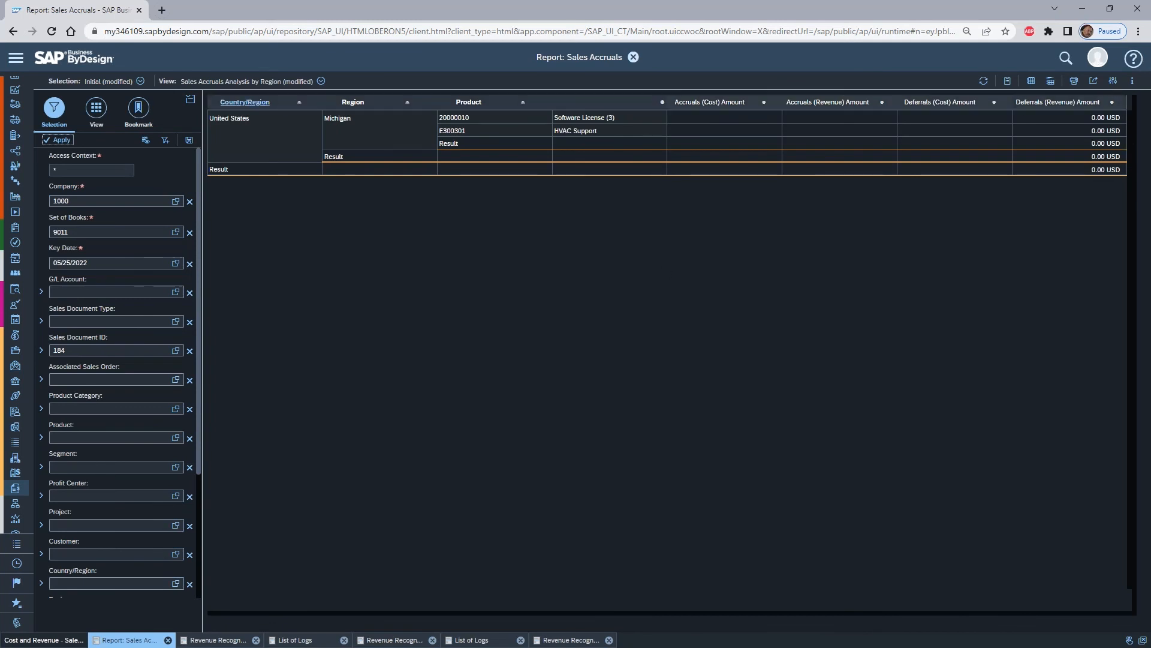
{"action": "left_click", "coordinate": [633, 57]}
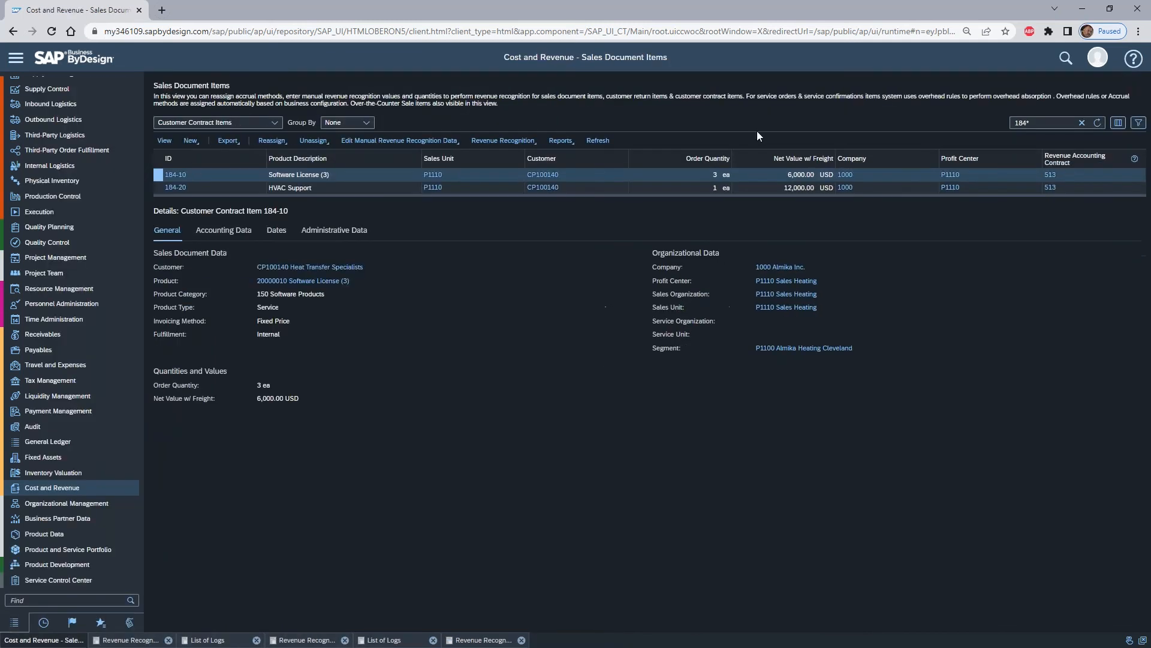